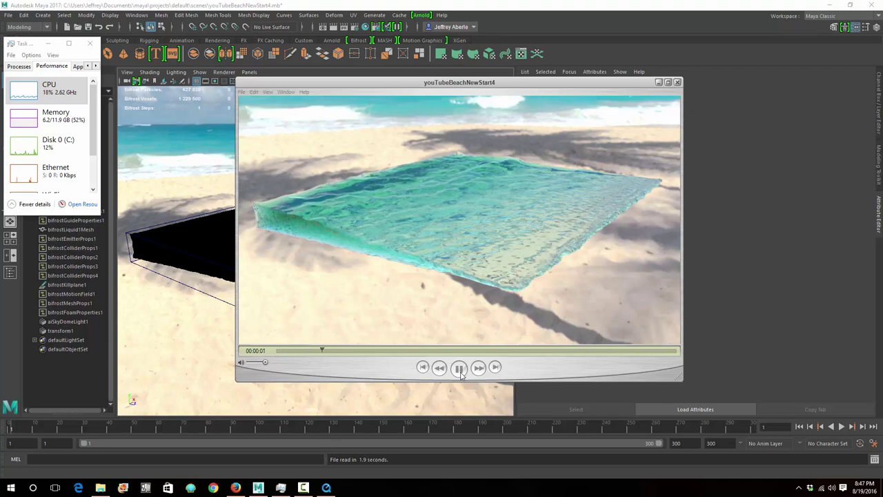
left_click(304, 487)
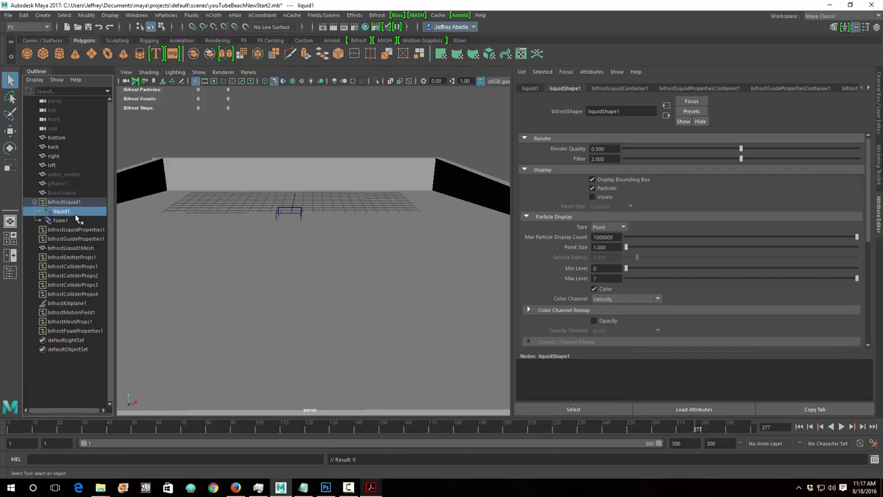
Turn off Liquid Cache and Solid Cache in the liquid properties container of liquid1
left_click(688, 89)
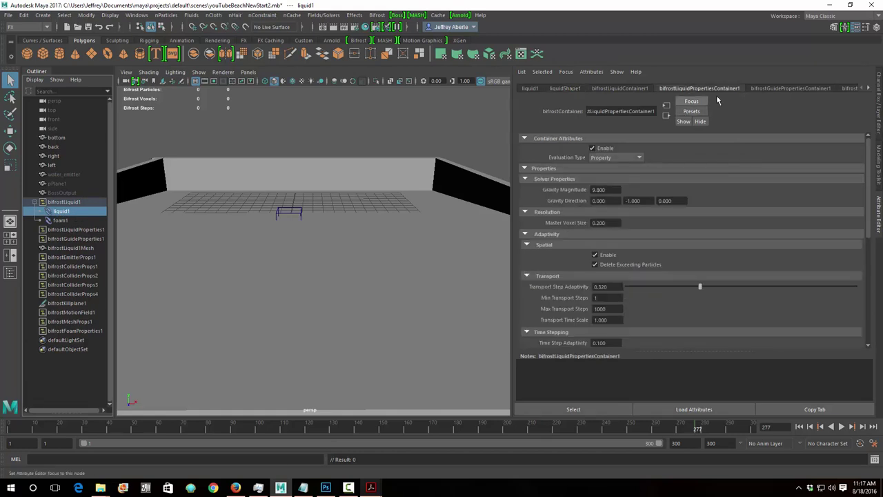
scroll(658, 270, "down", 10)
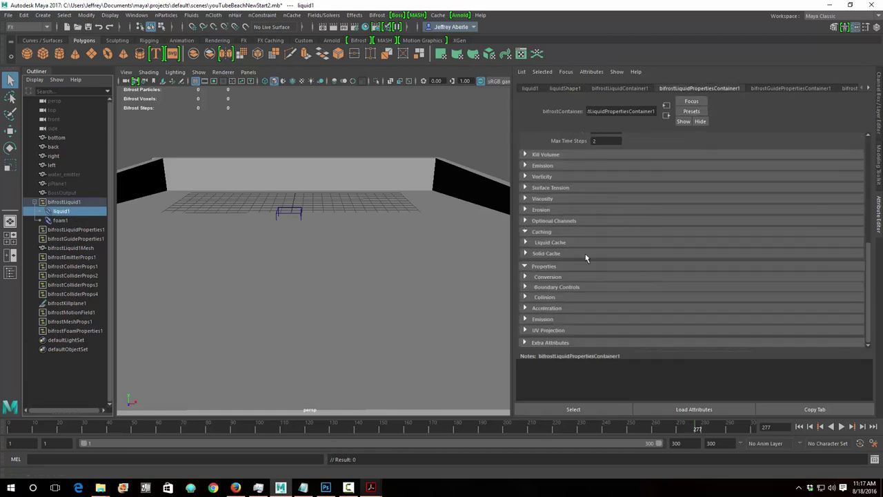
left_click(550, 243)
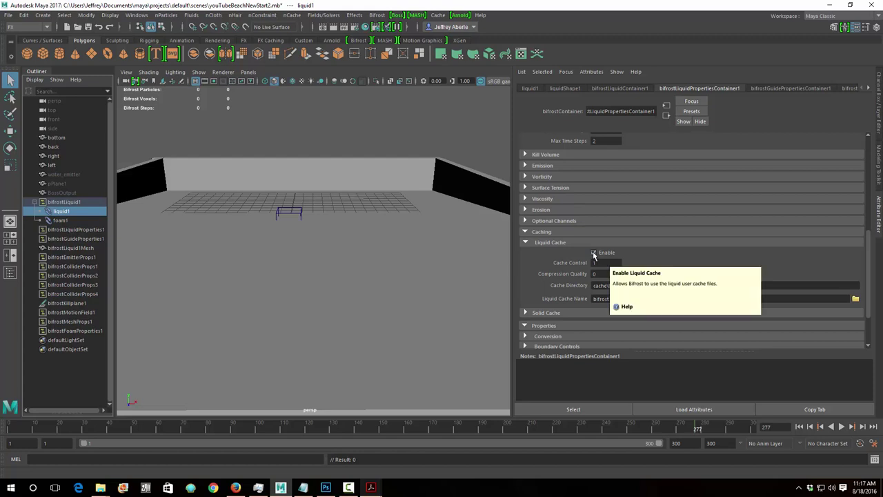
left_click(584, 311)
scroll(584, 311, "down", 1)
left_click(605, 296)
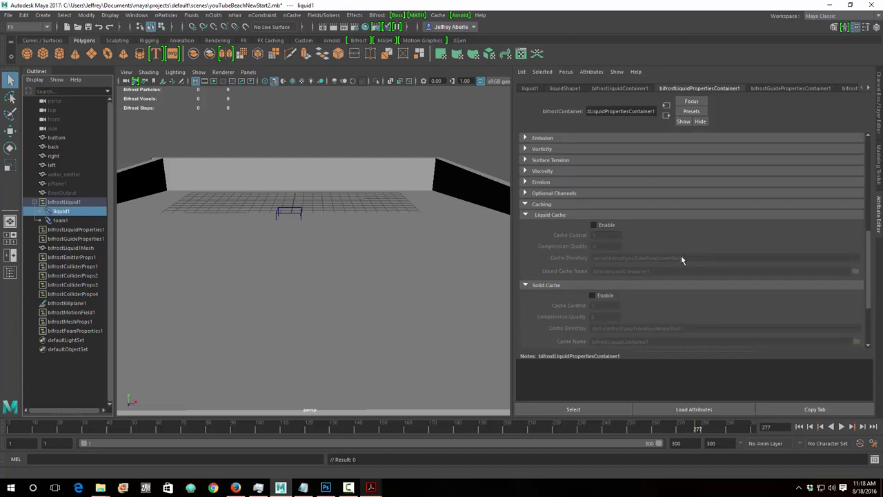
scroll(681, 259, "up", 2)
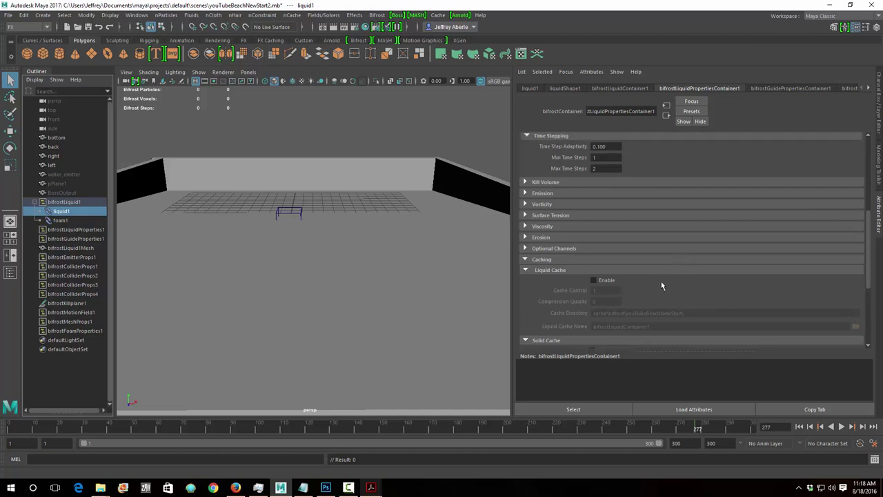
scroll(661, 285, "down", 1)
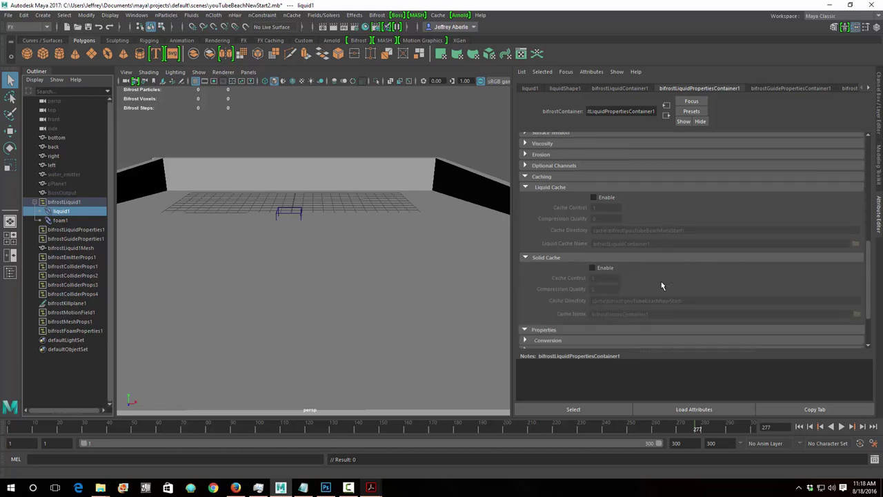
Make sure Foam Cache is disabled in the foam properties container of foam1
left_click(72, 221)
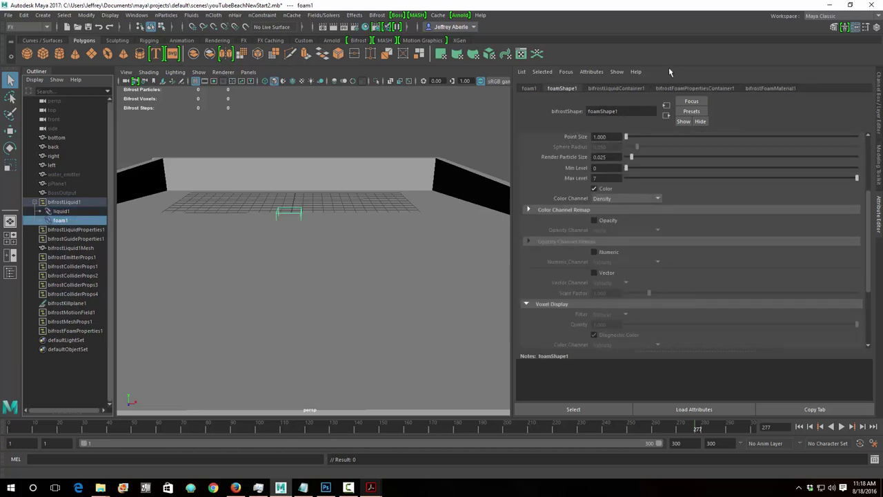
left_click(663, 87)
scroll(657, 246, "down", 10)
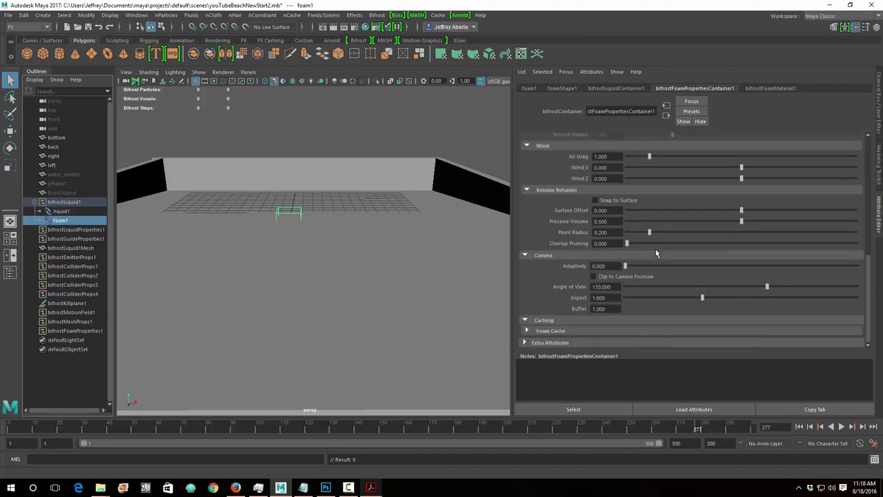
left_click(616, 330)
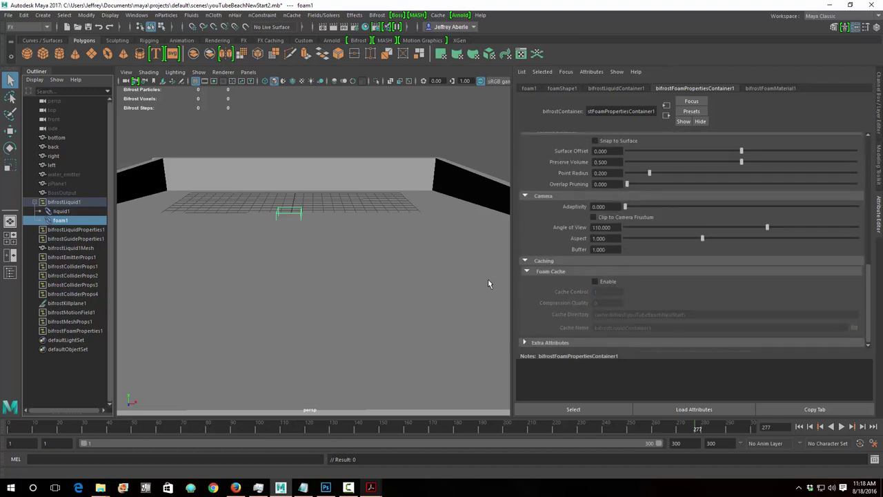
Review the scratch cache management settings in the Bifrost Options and close them
left_click(377, 15)
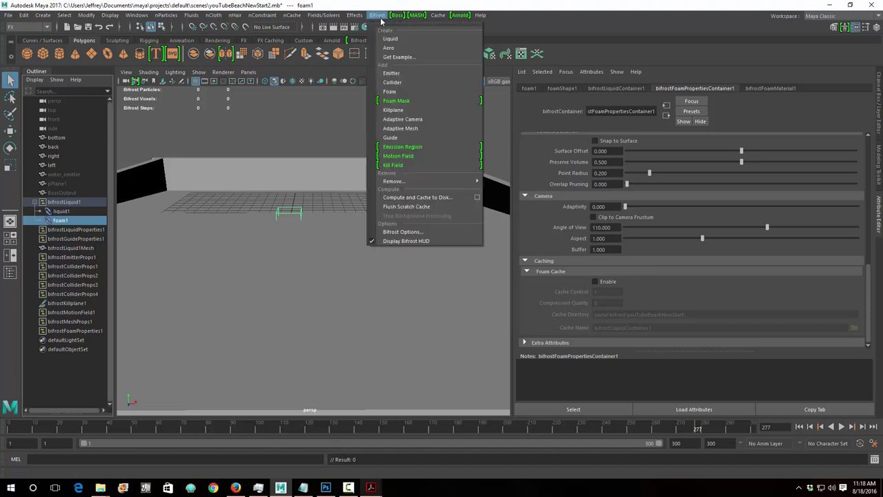
left_click(403, 233)
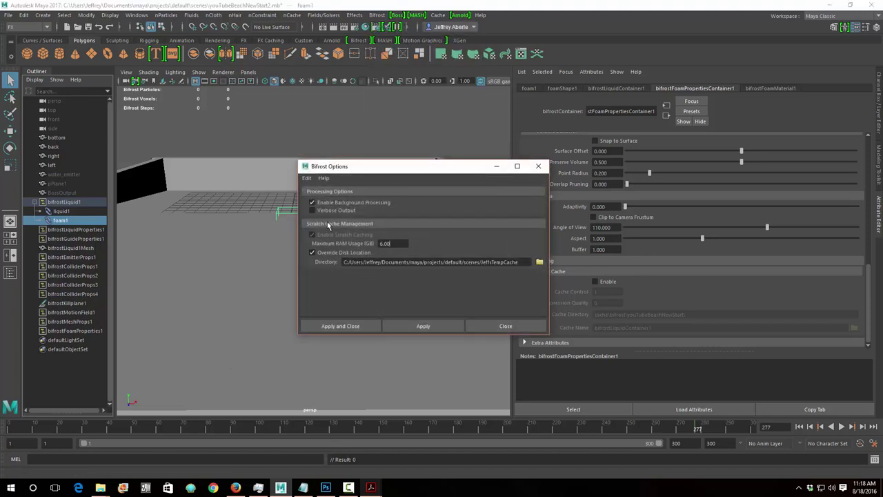
left_click(503, 327)
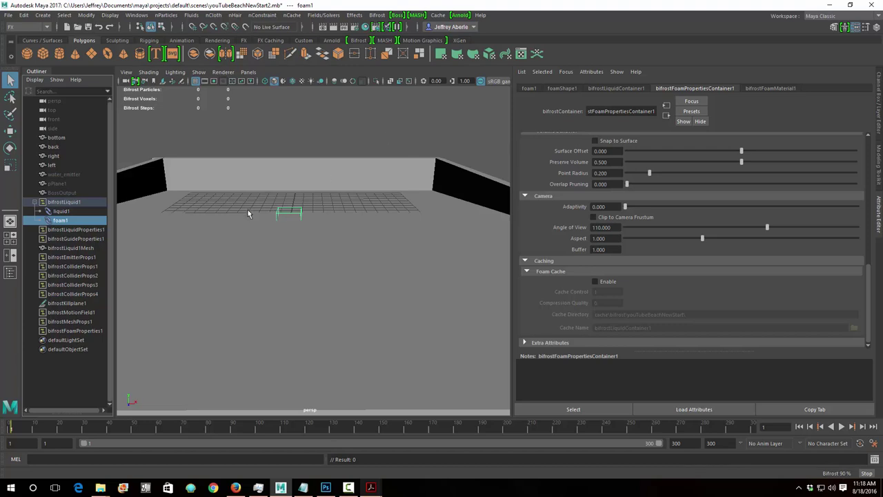
Reframe the perspective view to show the whole tank from an elevated angle
left_click_drag(249, 214, 316, 237, "alt")
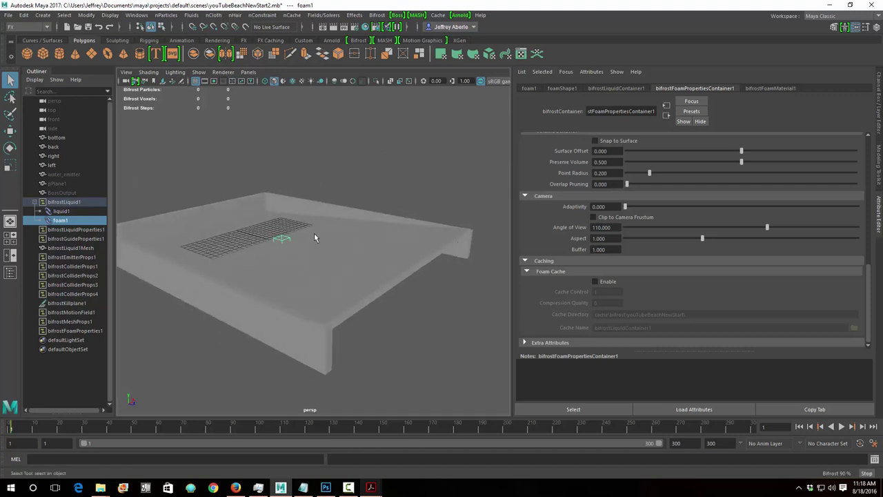
middle_click_drag(314, 238, 366, 227, "alt")
left_click_drag(371, 249, 372, 243, "alt")
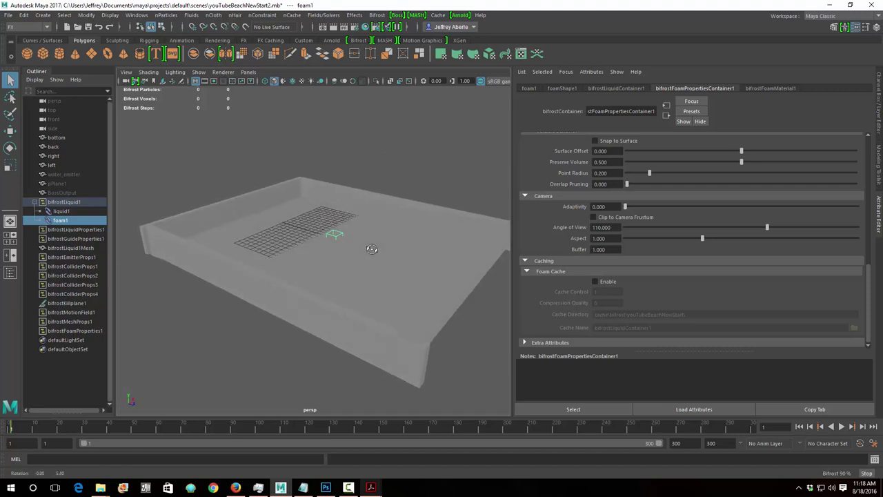
middle_click_drag(392, 191, 372, 191, "alt")
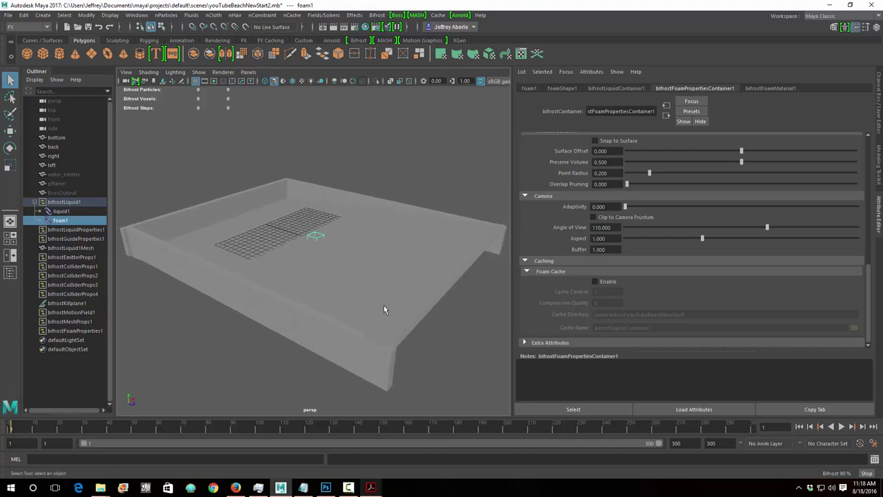
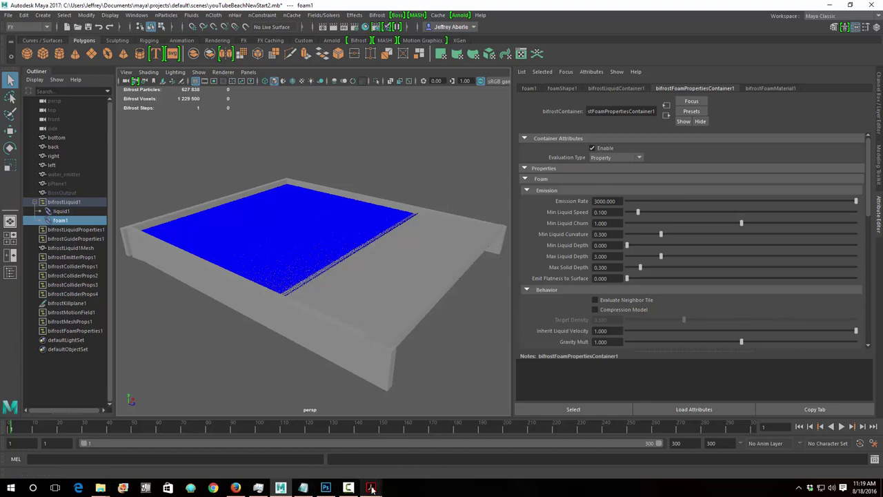
Switch to water-foam parameters.pdf in Acrobat and enlarge it to 300% to read the foam emission values
mouse_move(372, 488)
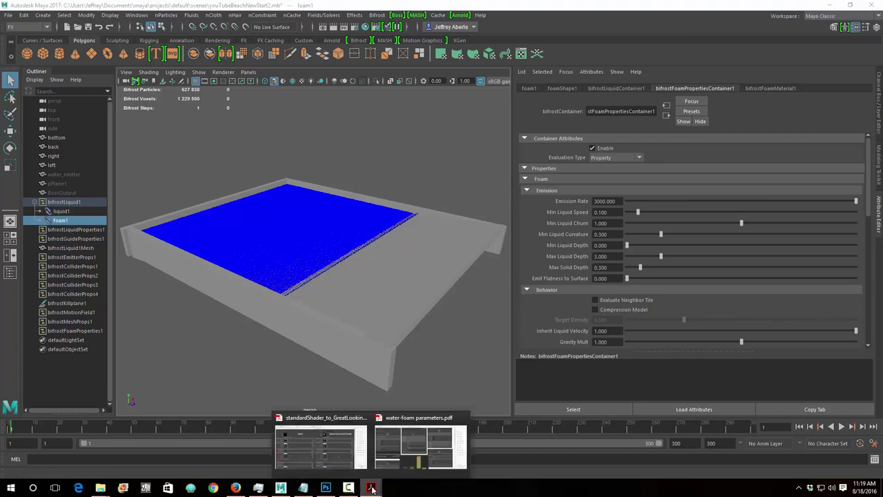
left_click(418, 446)
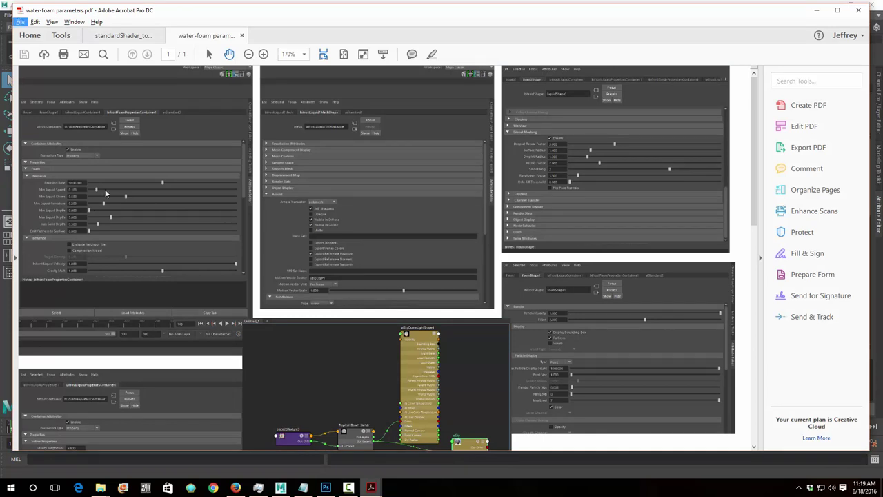
left_click(263, 54)
left_click(264, 54)
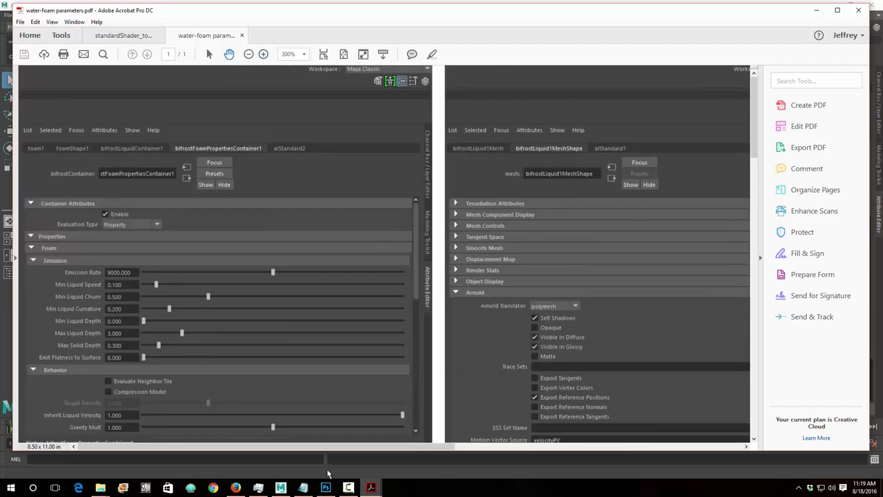
Back in Maya, set foam1's Emission Rate to 9000, Min Liquid Churn to 0.5 and Min Liquid Curvature to 0.2
mouse_move(281, 486)
left_click(294, 453)
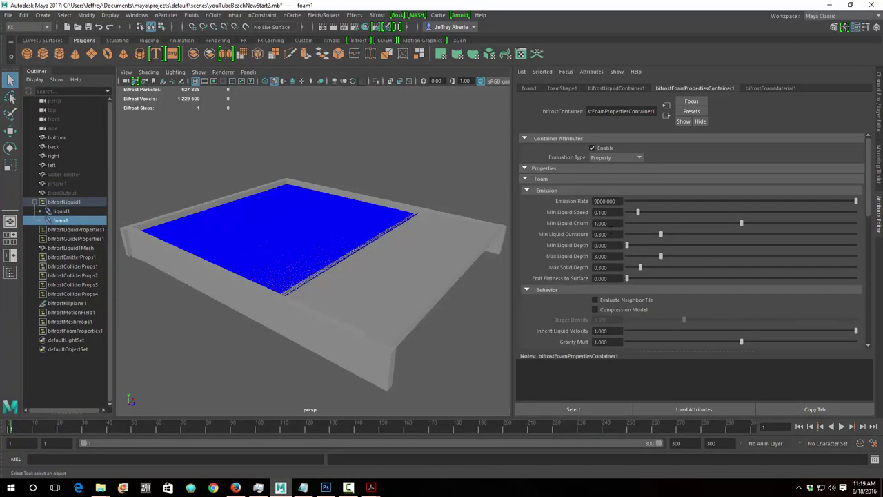
left_click(597, 223)
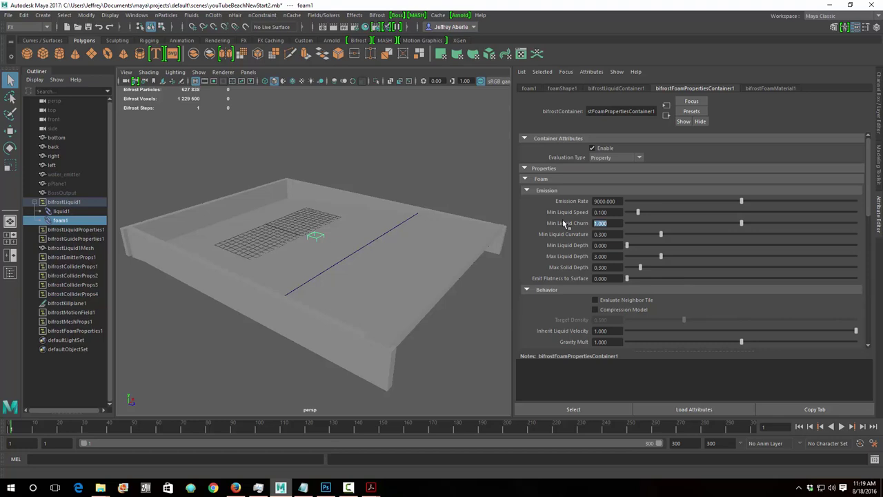
type("0.5")
key("Tab")
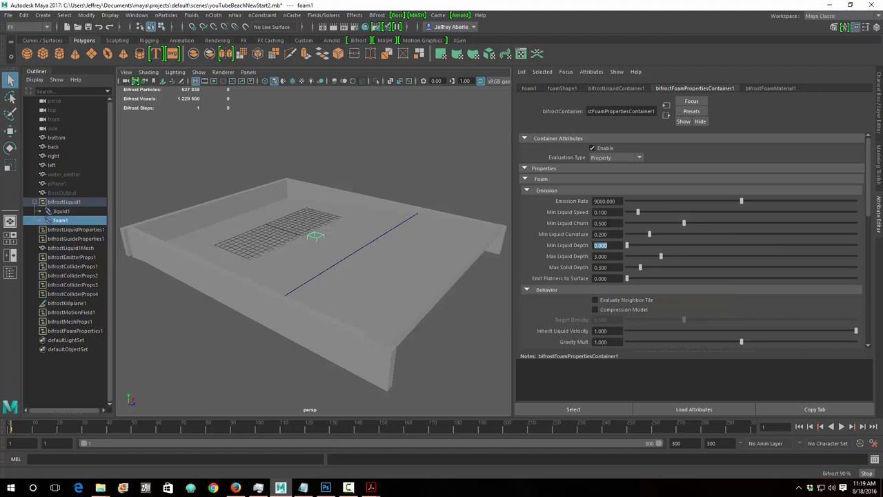
Check the entered foam emission values against water-foam parameters.pdf in Acrobat and return to Maya
mouse_move(371, 487)
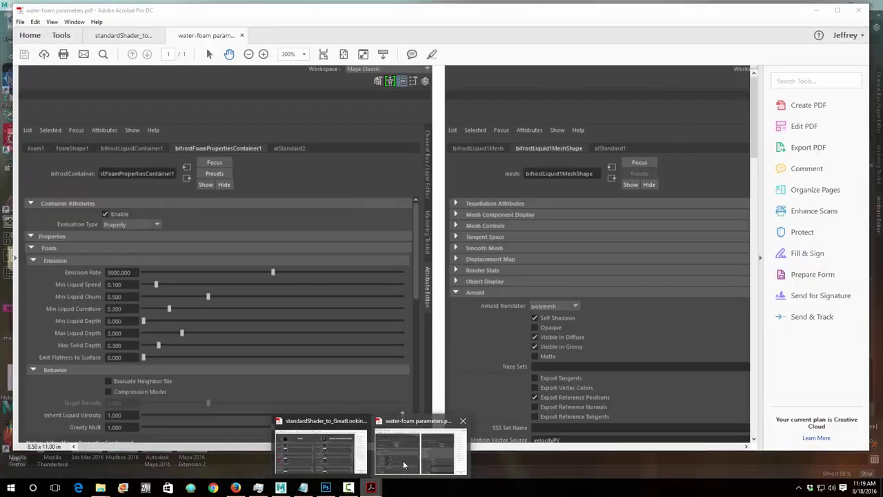
left_click(403, 465)
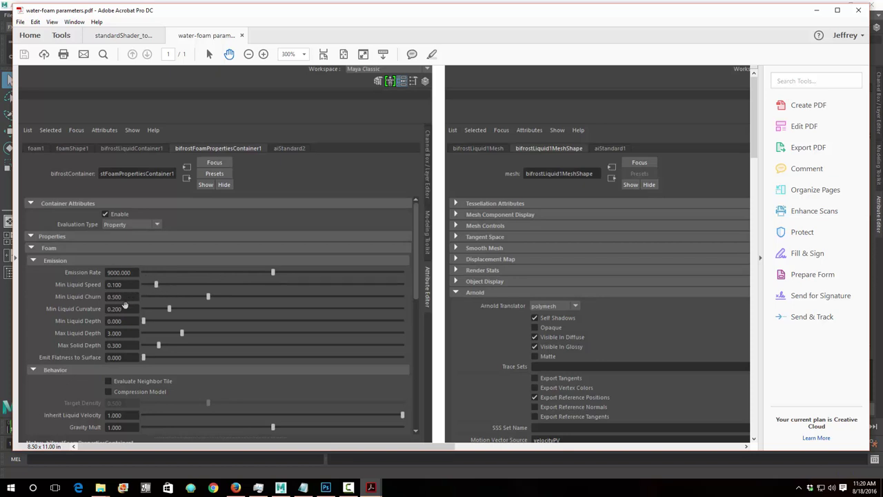
left_click(817, 11)
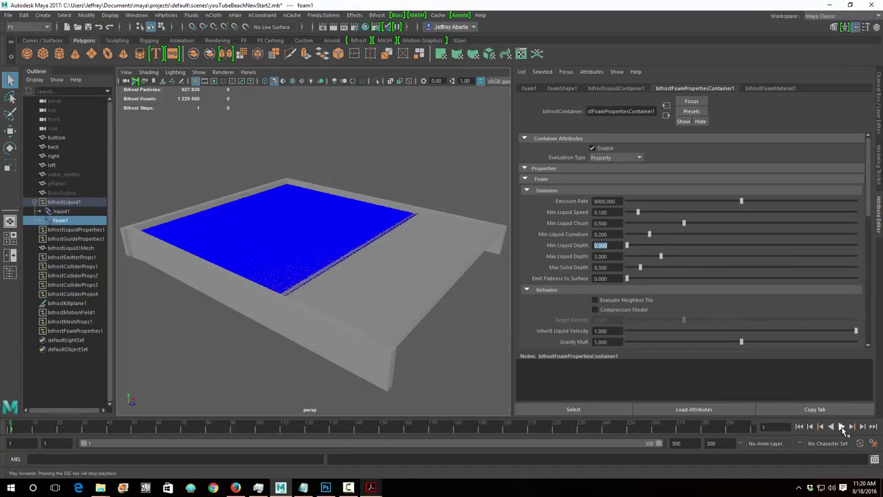
Play the Bifrost simulation forward from frame 1 to compute the liquid and foam with the new emission values
left_click(620, 256)
left_click(841, 426)
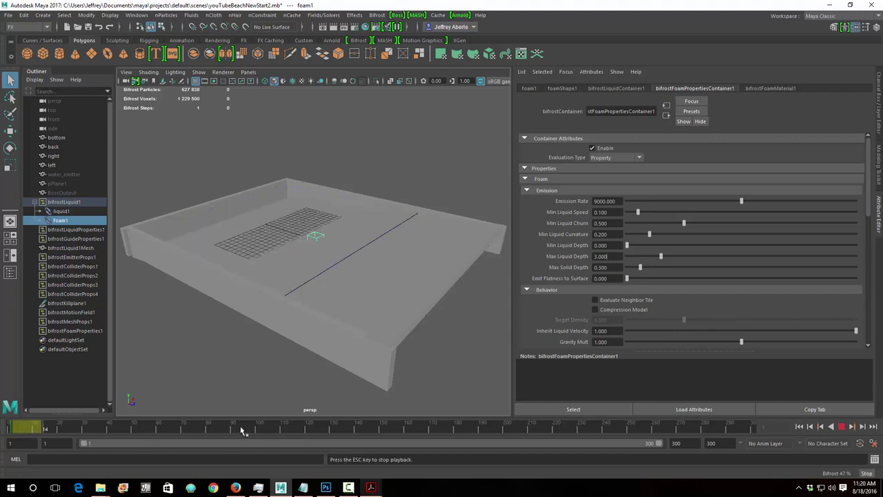
left_click(371, 488)
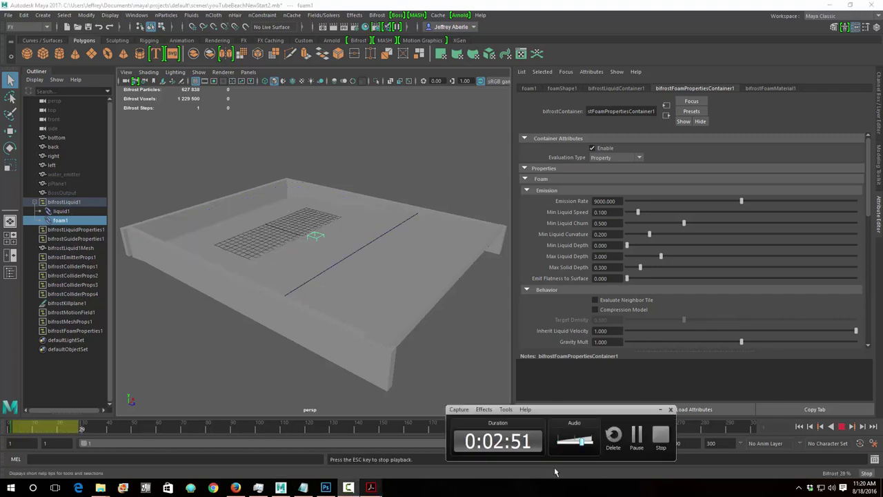
left_click(636, 437)
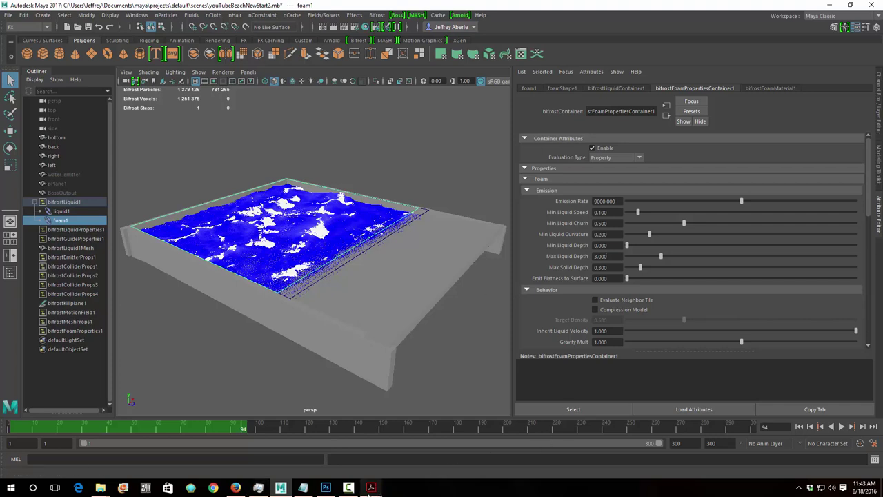
Review mayaNotes.txt in Notepad and read the Autodesk forum thread on rendering foam using Arnold in Firefox
left_click(303, 488)
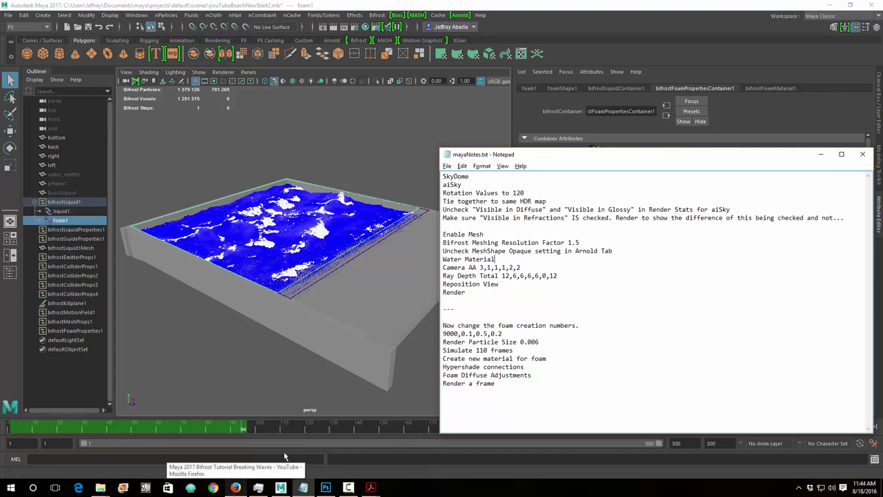
key("alt+Tab")
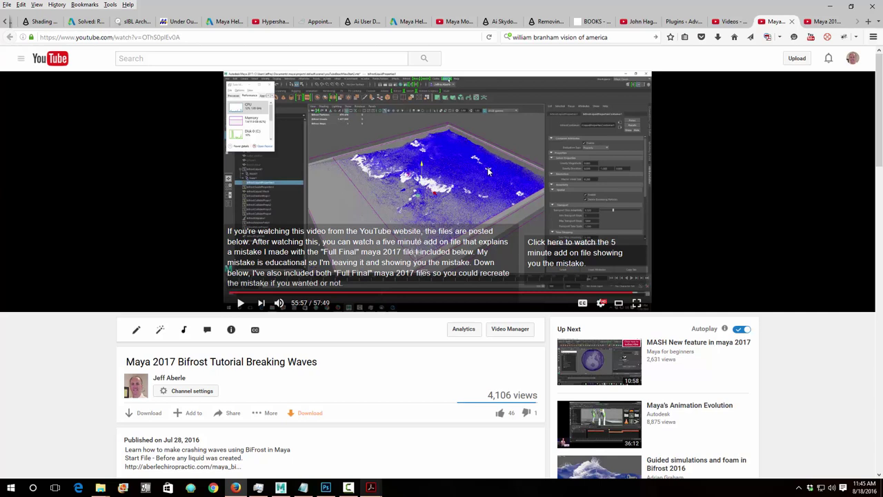
left_click(86, 21)
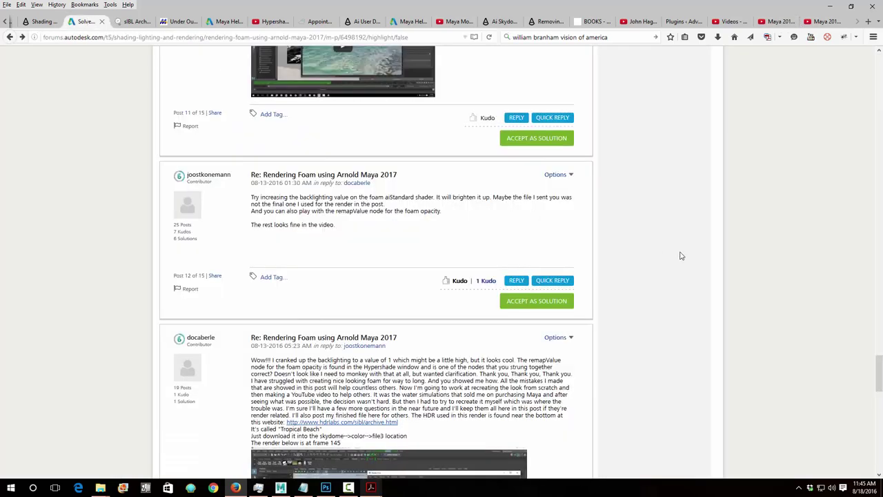
left_click_drag(880, 363, 880, 60)
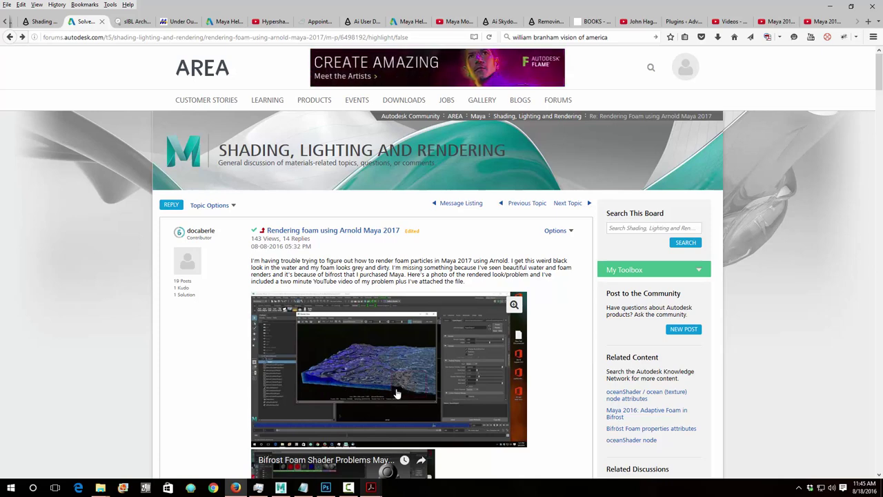
left_click_drag(879, 73, 878, 131)
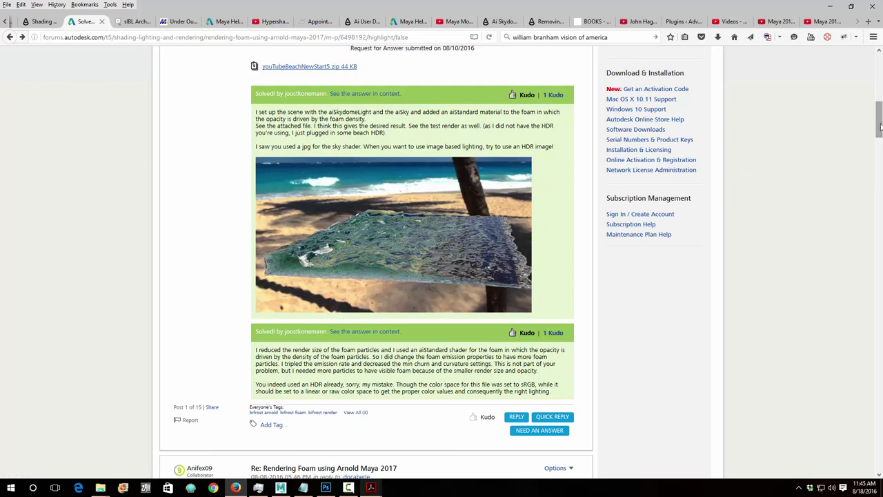
left_click_drag(881, 127, 880, 178)
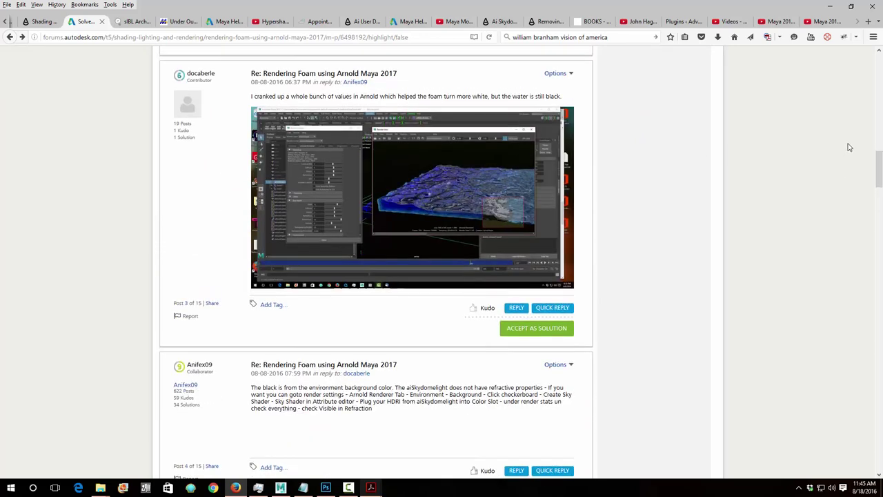
Read through the remaining replies in the Autodesk forum thread on rendering foam, including the aiSkydomeLight setup and foam emission advice
left_click_drag(880, 168, 881, 419)
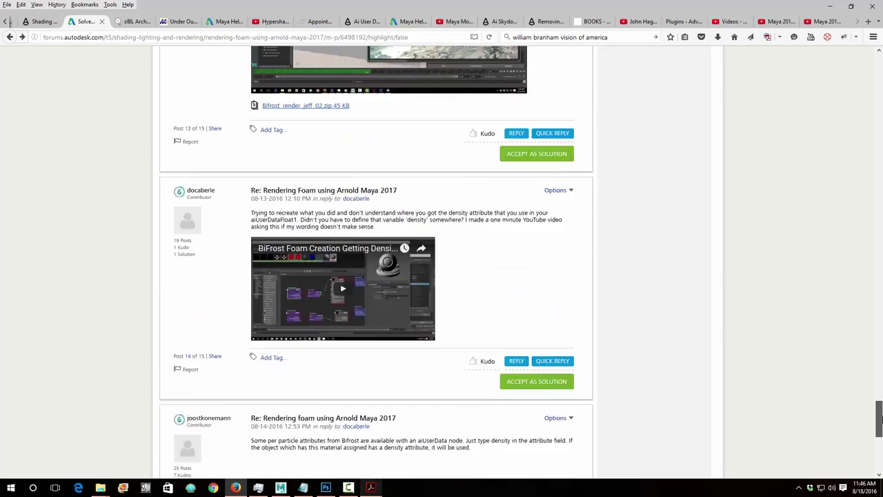
scroll(769, 253, "down", 5)
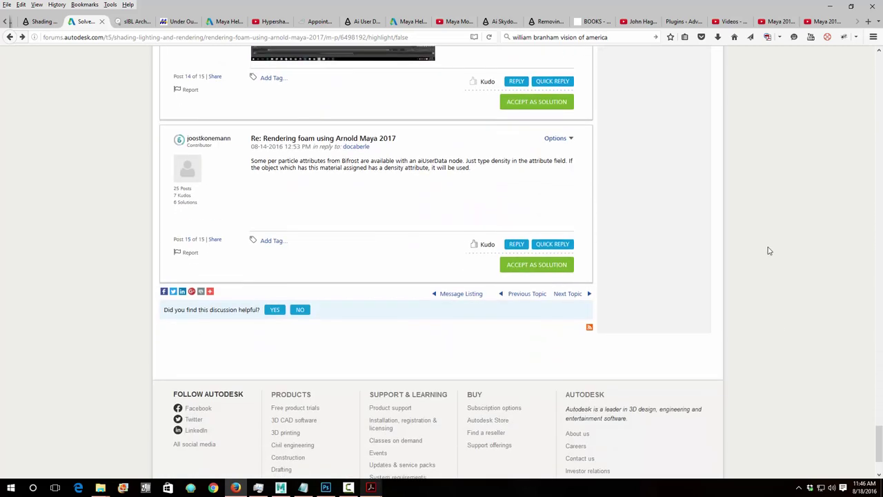
scroll(769, 251, "up", 12)
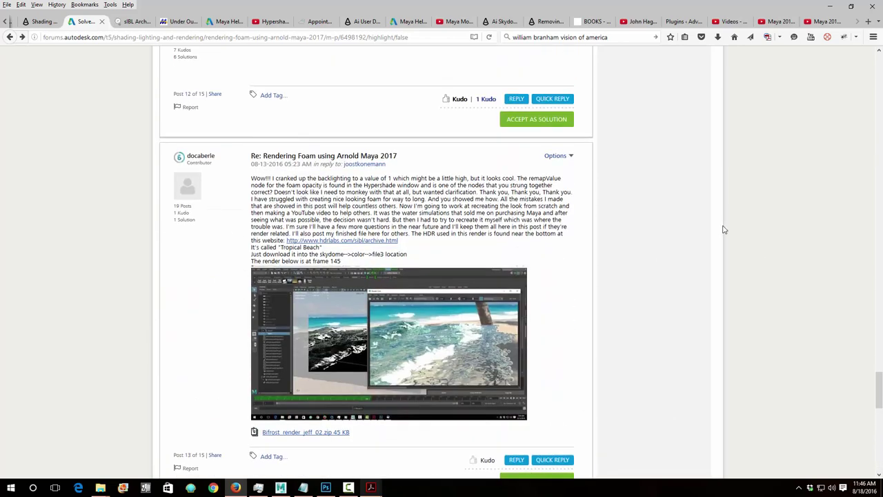
scroll(724, 229, "up", 5)
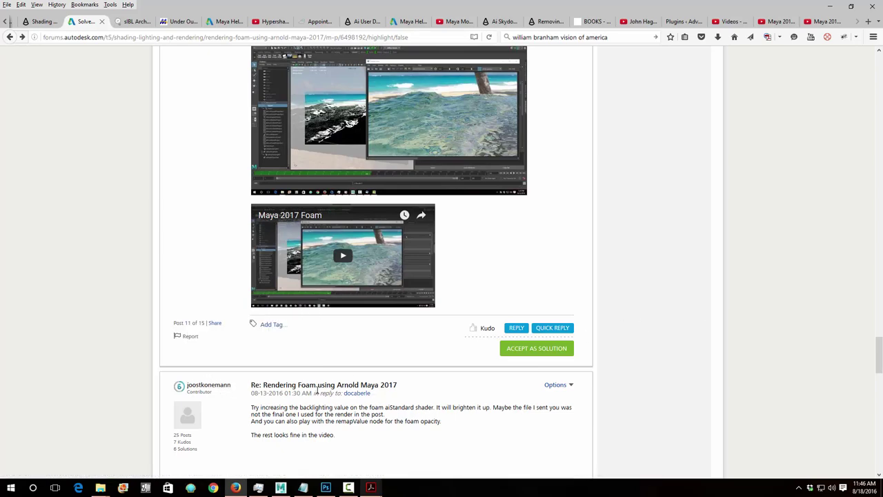
scroll(662, 308, "up", 6)
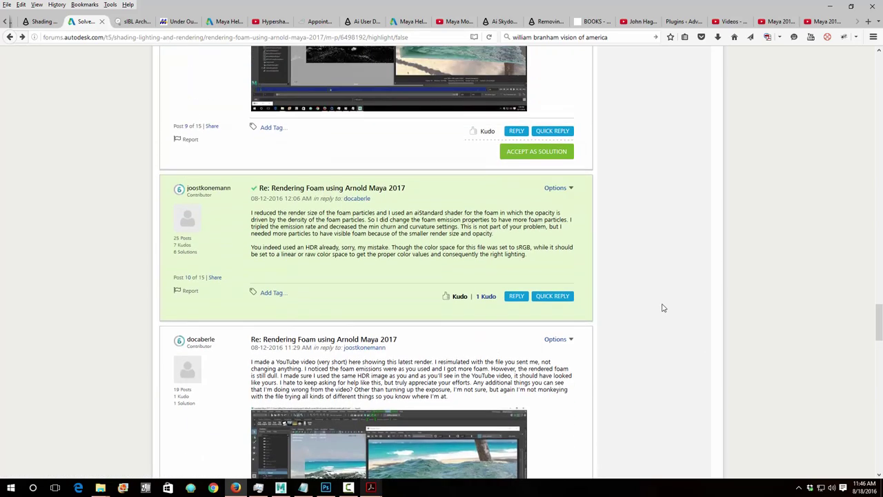
scroll(663, 308, "up", 10)
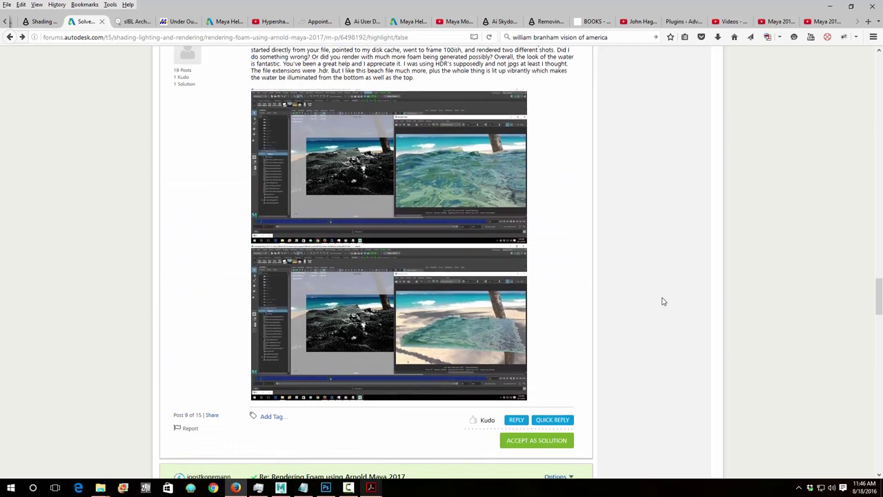
scroll(662, 302, "up", 3)
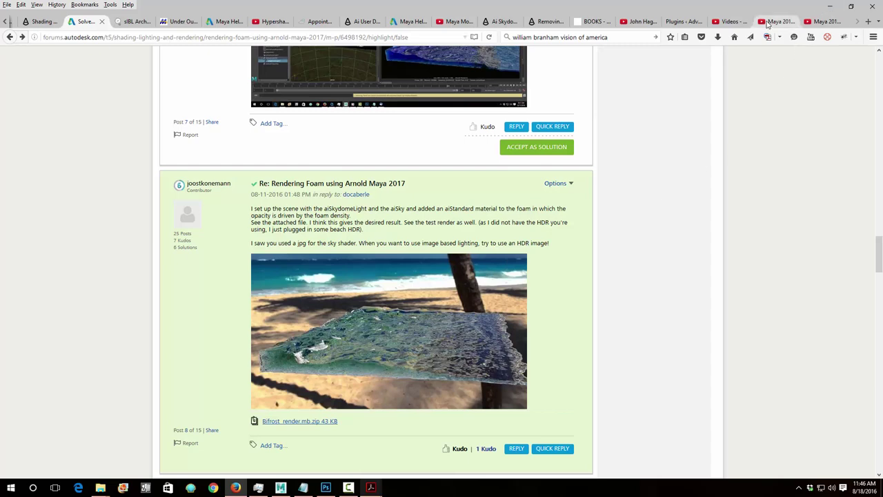
Open the video "Skydome Lighting Tutorial Maya 2017 Arnold Renderer" in a new browser tab from YouTube Creator Studio and pause it
left_click(811, 23)
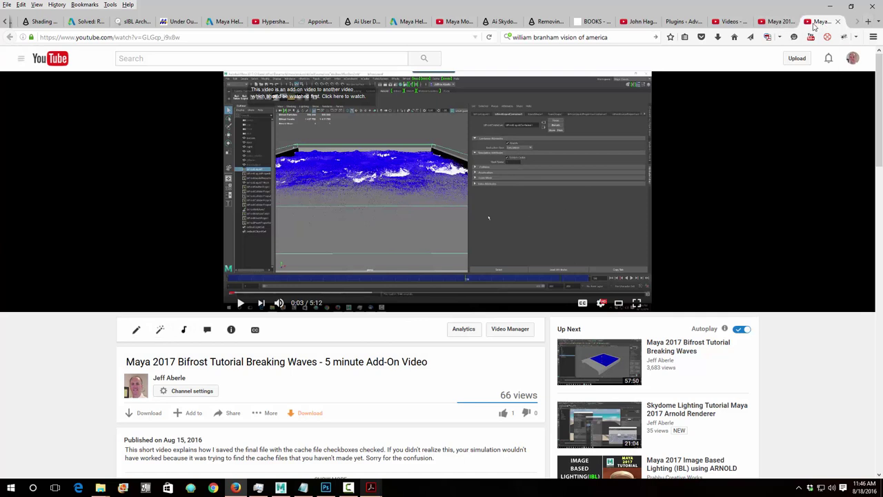
left_click(854, 61)
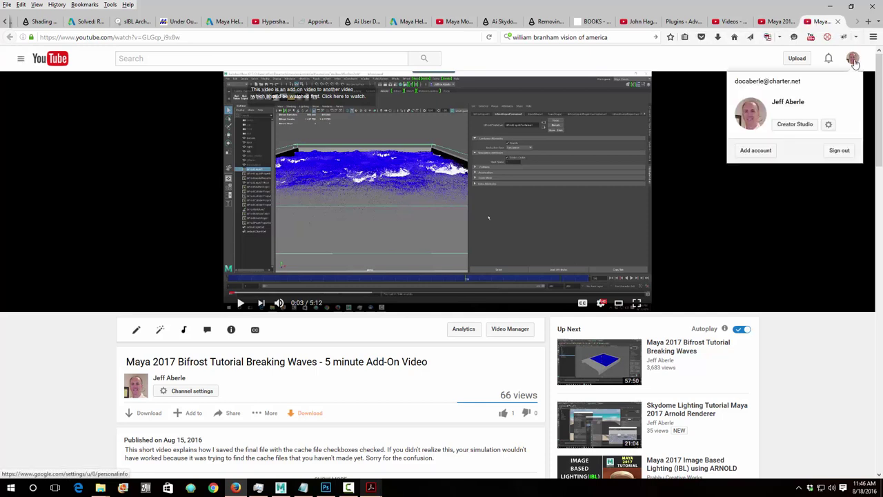
left_click(794, 126)
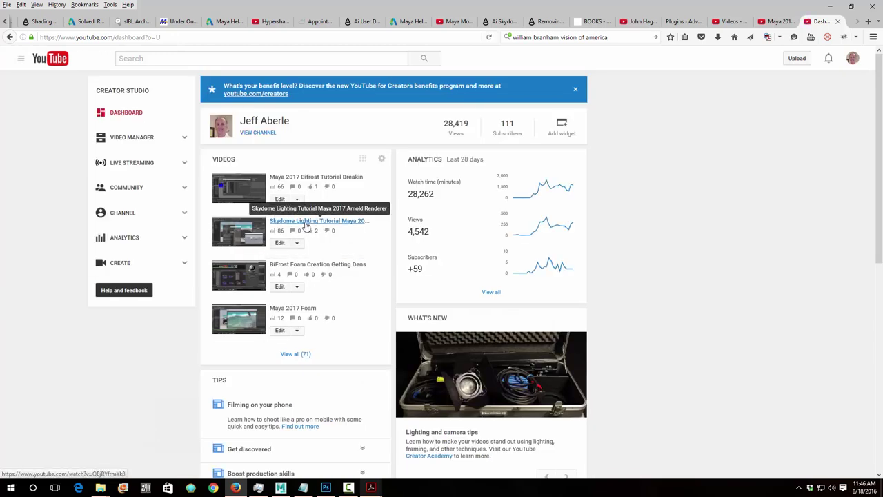
right_click(298, 225)
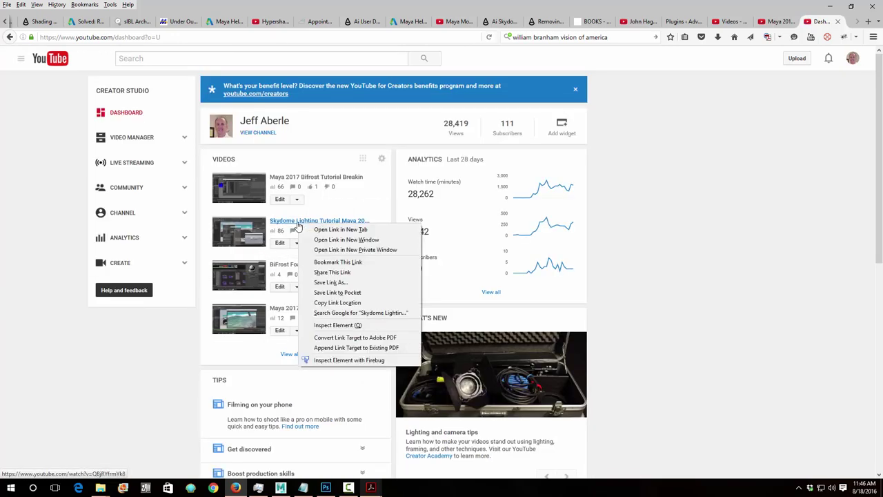
left_click(312, 229)
left_click(826, 24)
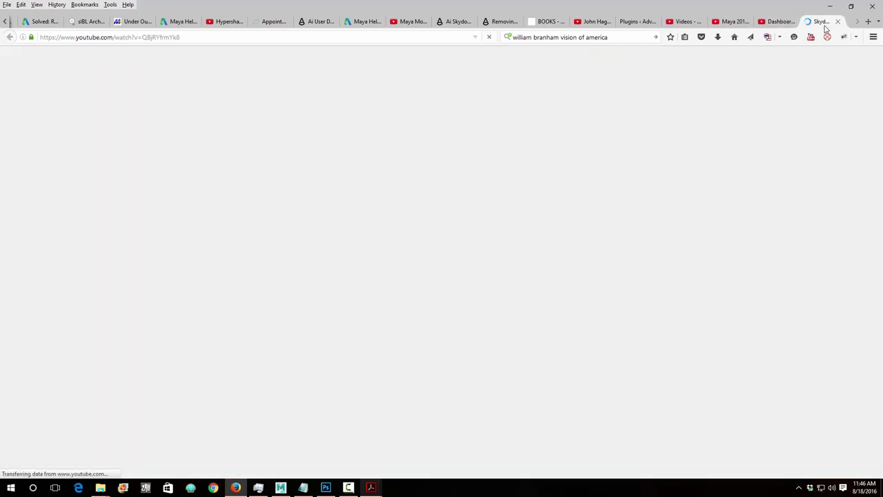
left_click(241, 303)
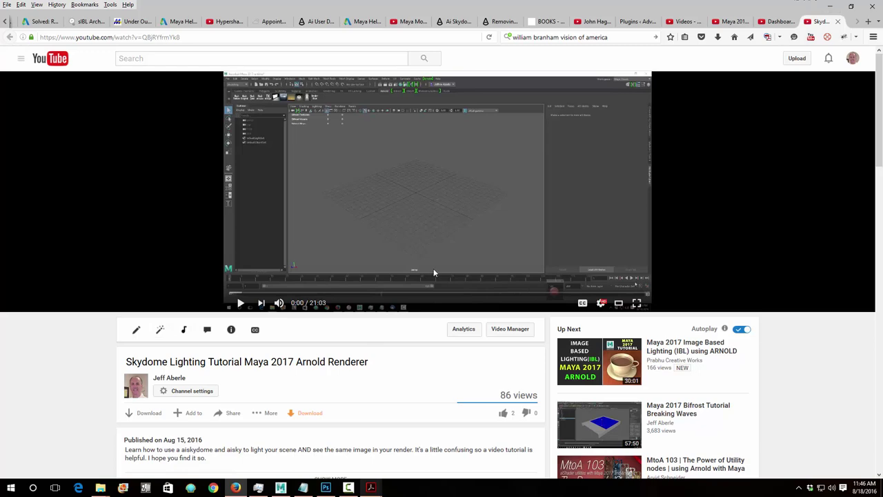
Return to Maya, put the notes out of the way and create an Arnold SkyDome light
left_click(830, 6)
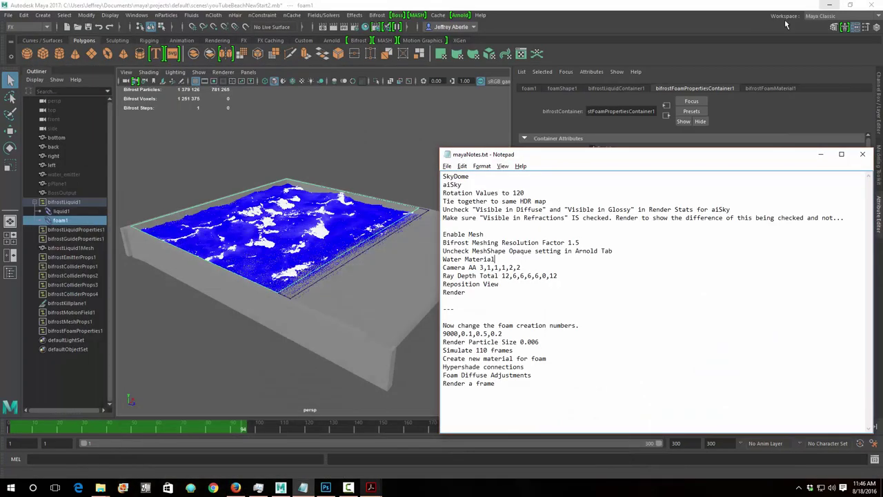
left_click(821, 154)
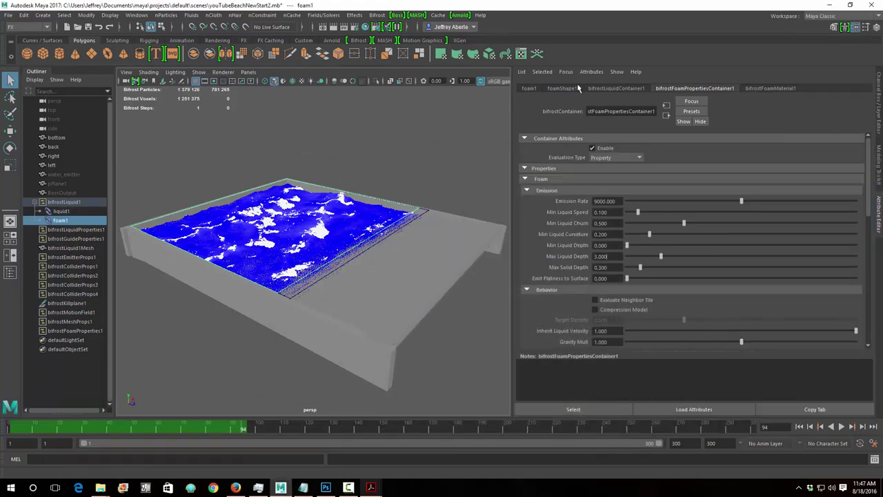
left_click(459, 16)
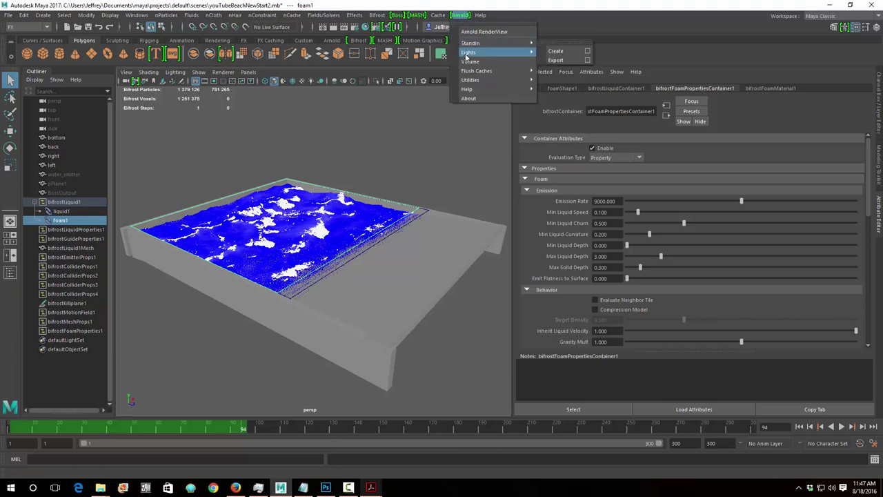
mouse_move(508, 57)
left_click(559, 72)
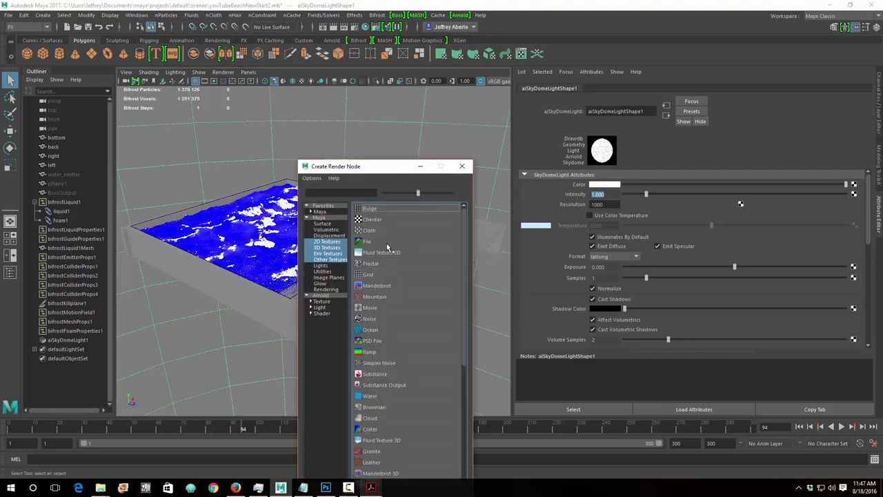
Map a File texture with Tropical_Beach_3k.hdr to the skydome light's color and set its Color Space to Raw
left_click(384, 243)
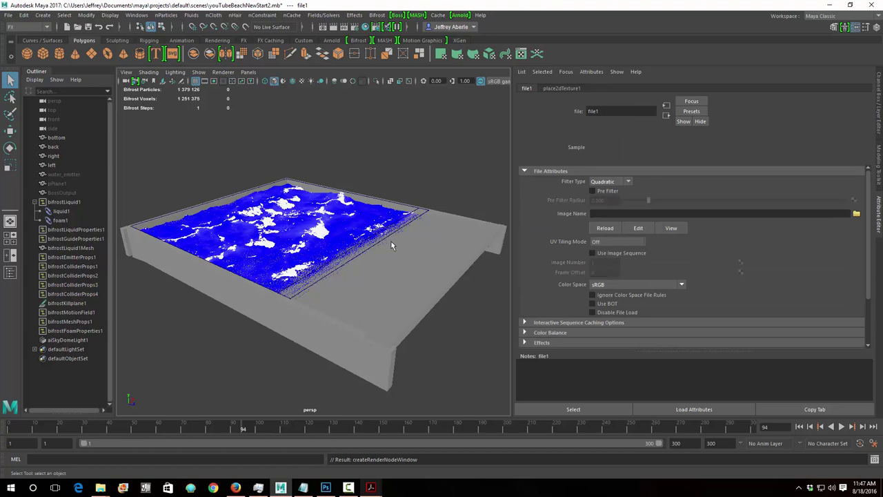
left_click(856, 214)
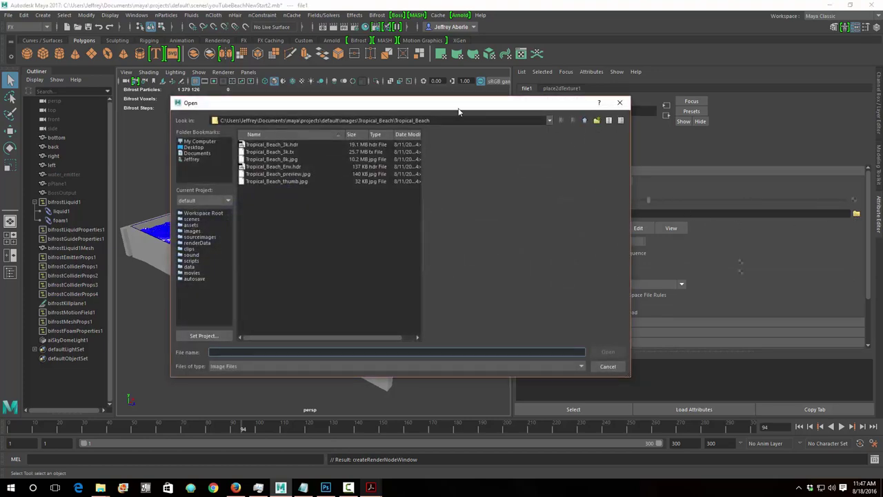
left_click(289, 146)
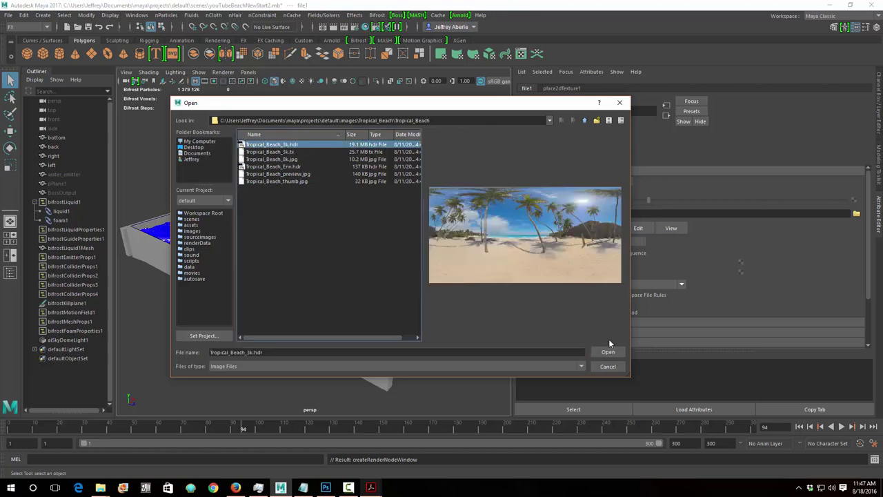
left_click(607, 353)
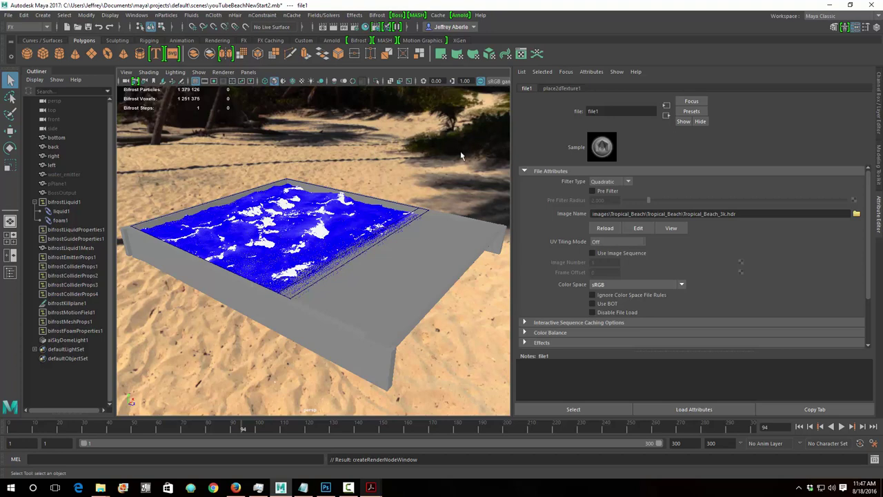
left_click(618, 287)
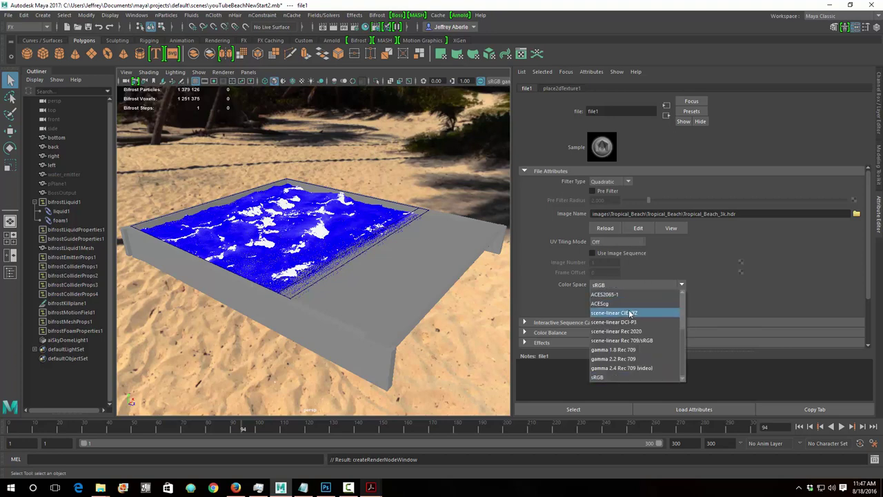
left_click(620, 350)
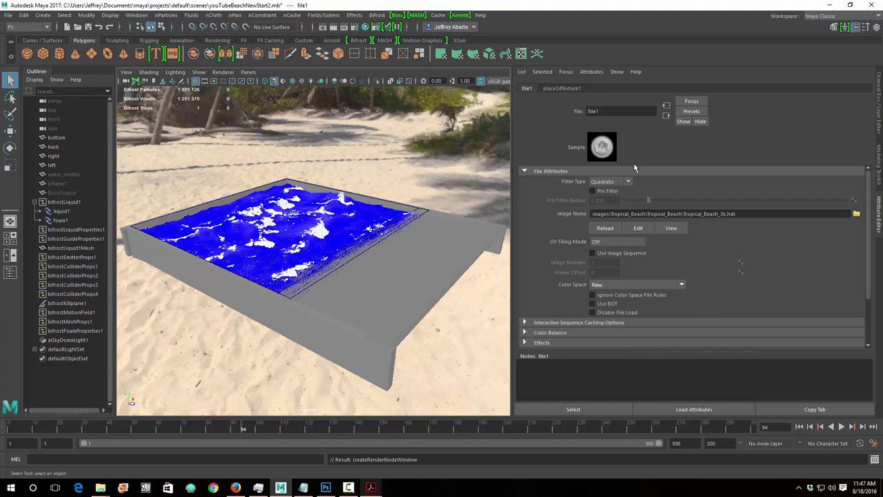
Set the skydome light's Resolution to 3200 and review its format options and remaining attributes
left_click(667, 115)
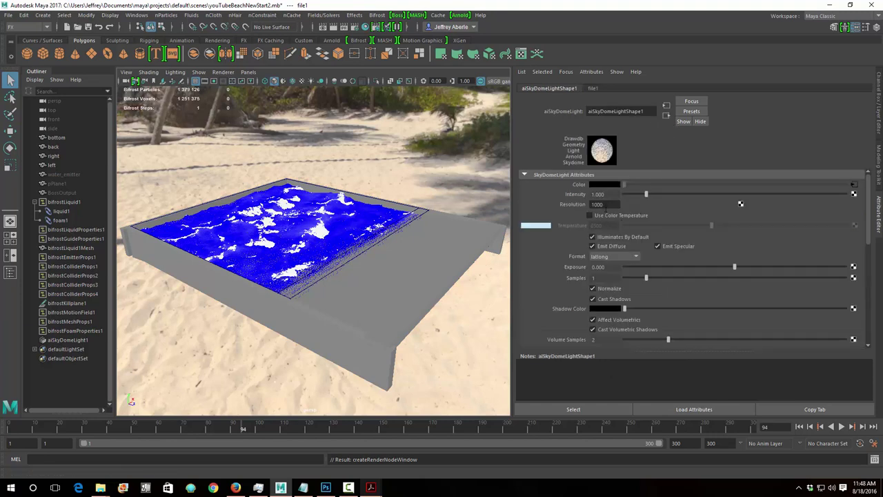
left_click_drag(606, 205, 561, 207)
type("3200")
left_click(348, 488)
left_click(761, 445)
left_click(636, 258)
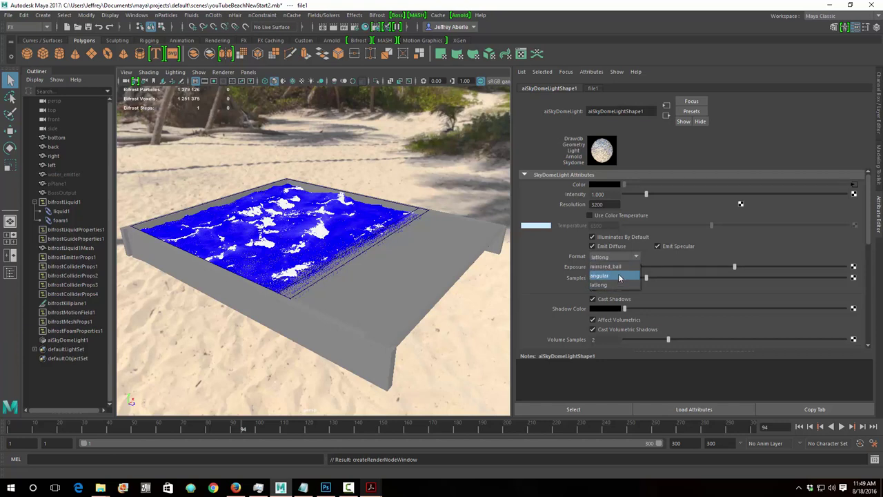
left_click(548, 267)
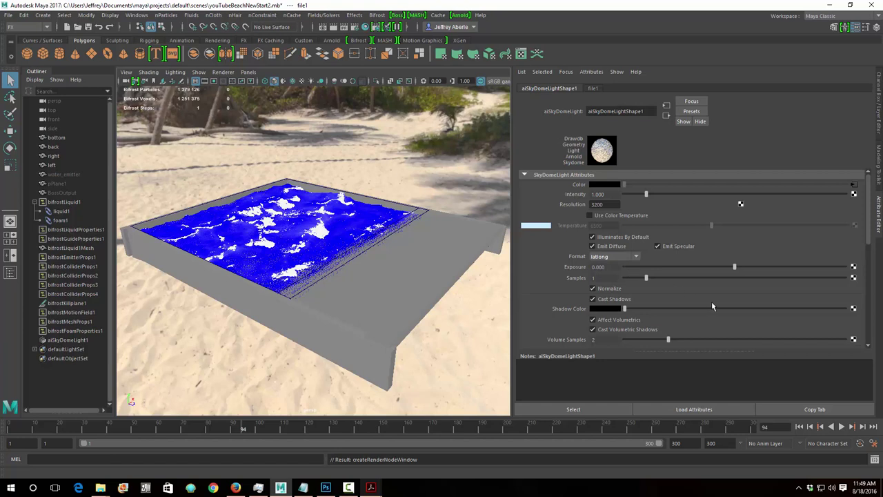
scroll(712, 306, "down", 3)
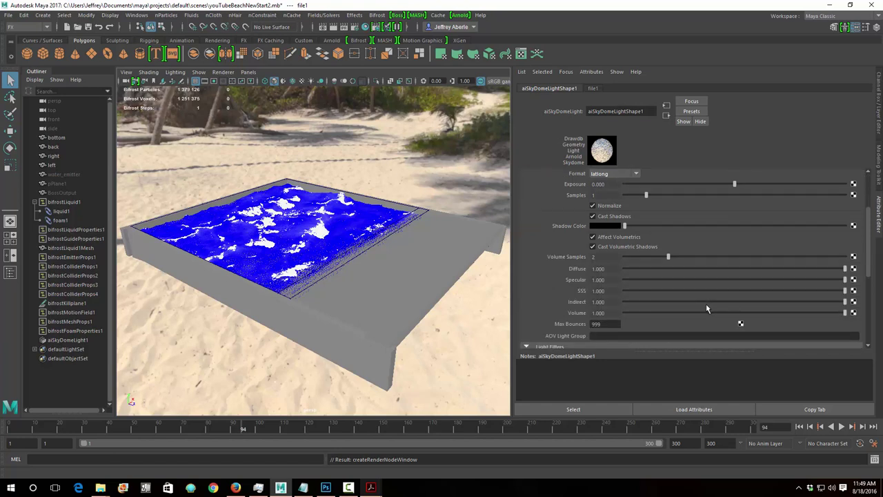
scroll(708, 309, "up", 3)
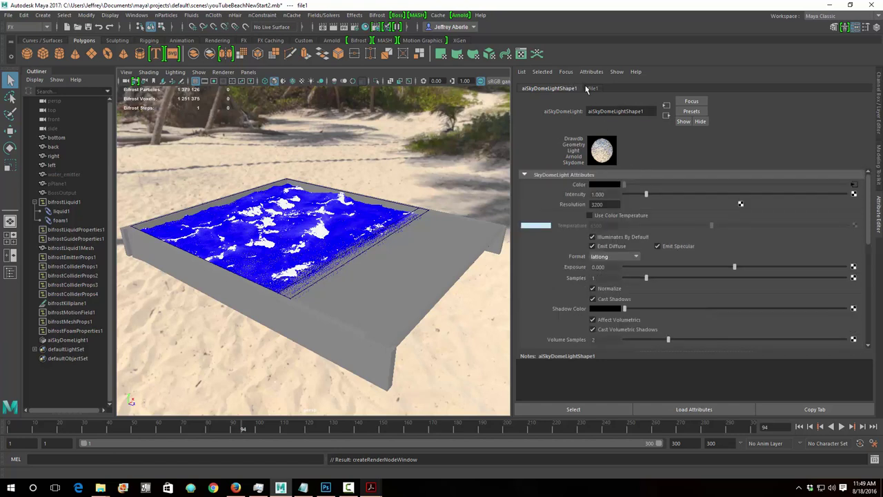
left_click(67, 340)
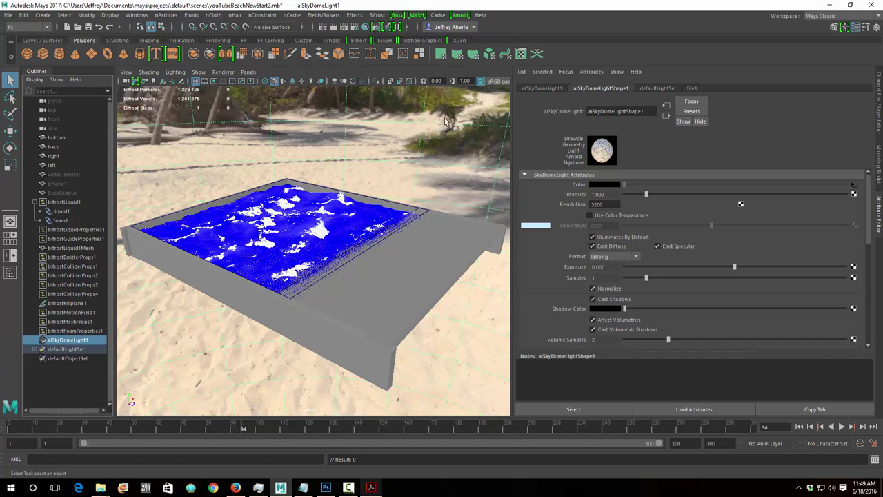
In the Arnold render settings, create a Sky Shader as the environment background
left_click(354, 28)
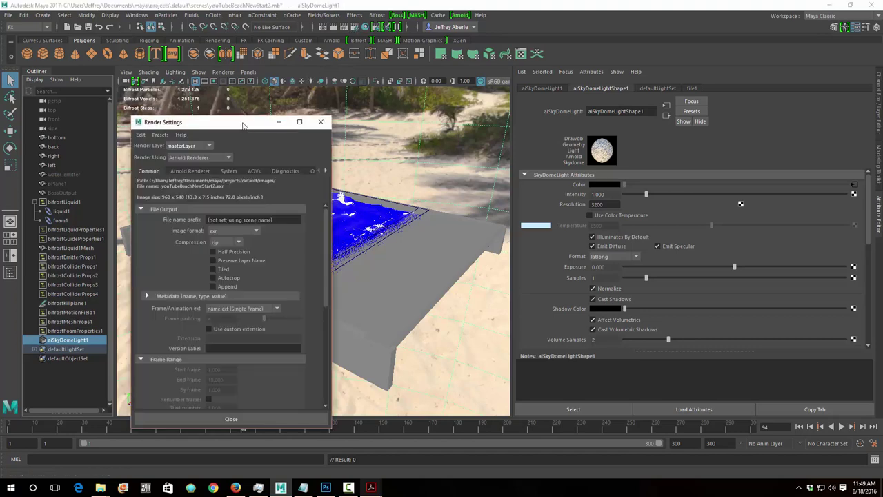
left_click_drag(243, 125, 252, 96)
left_click(200, 140)
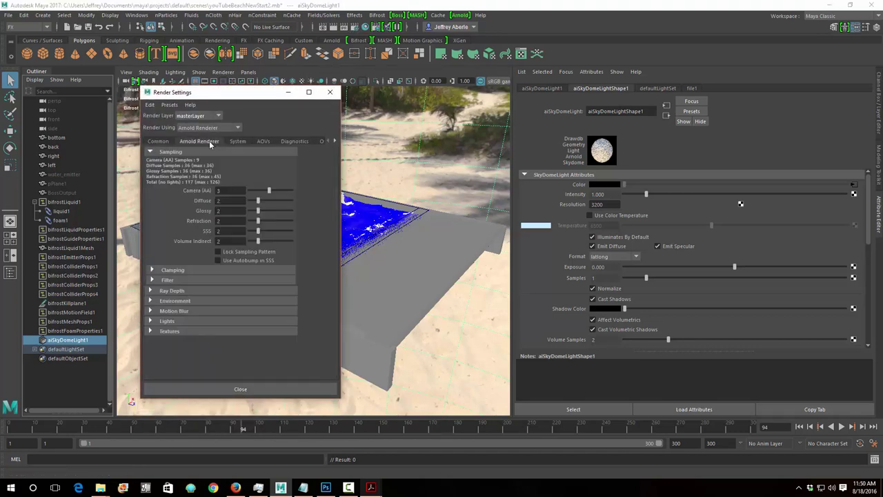
left_click(203, 301)
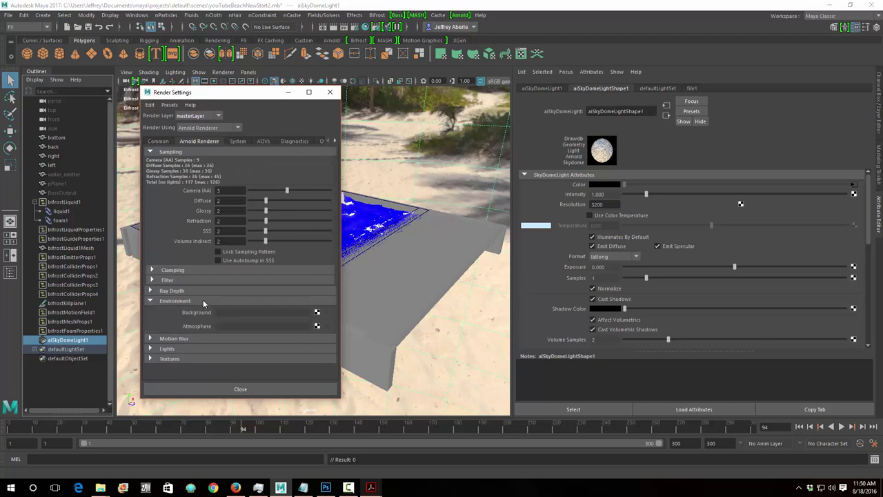
left_click(317, 313)
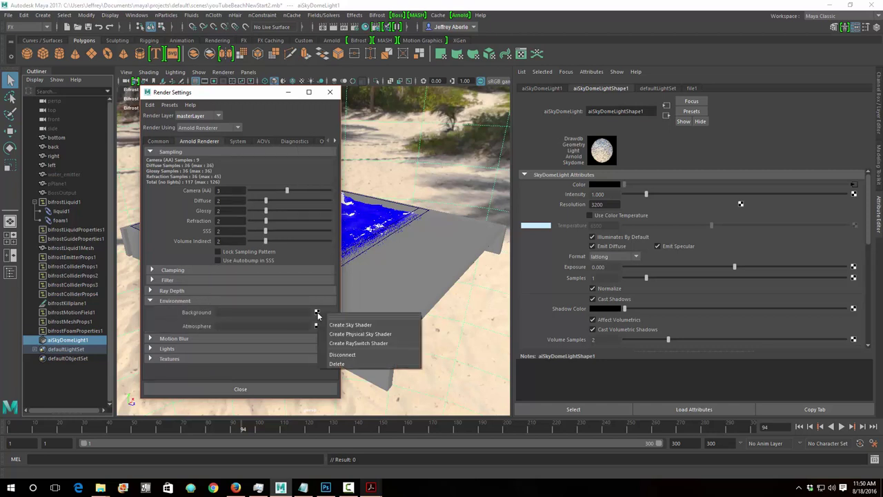
left_click(357, 325)
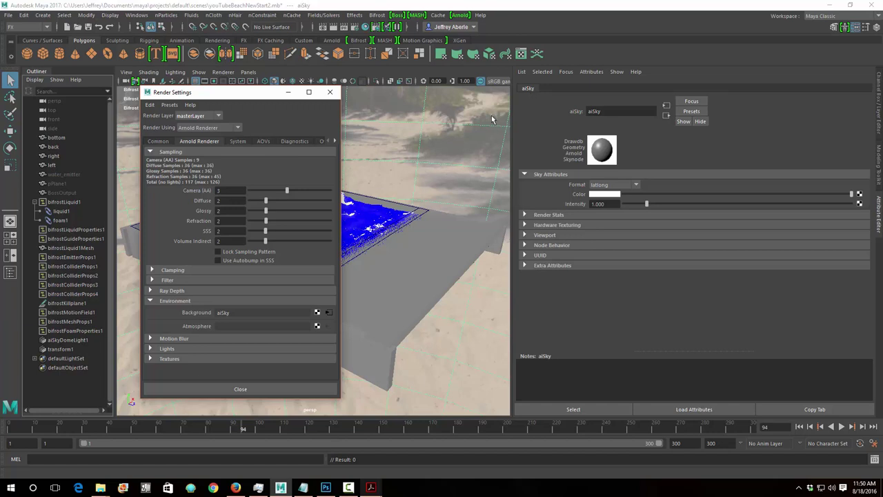
Open the Hypershade with a cleared work area and graph the skydome light together with its input connections
left_click(365, 27)
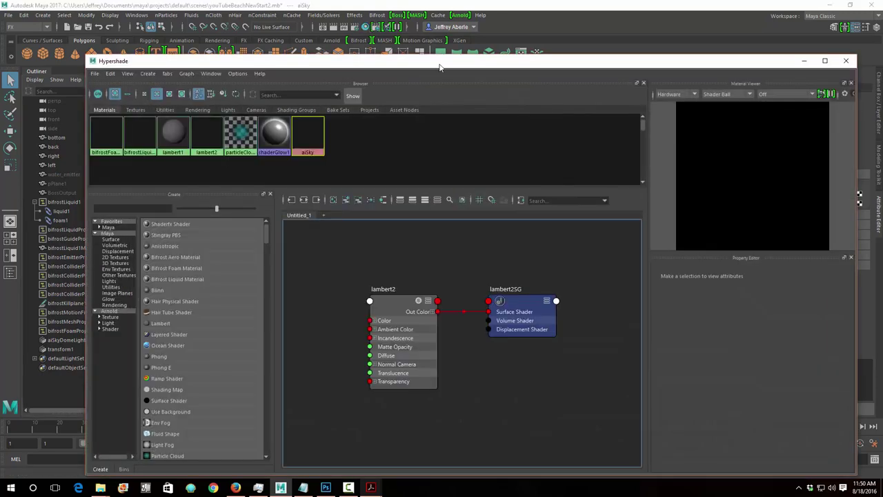
left_click_drag(441, 64, 425, 37)
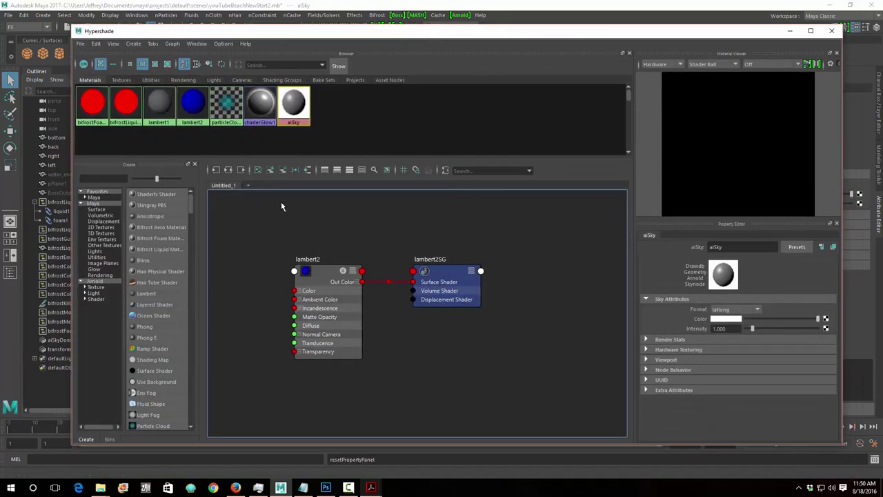
left_click(258, 171)
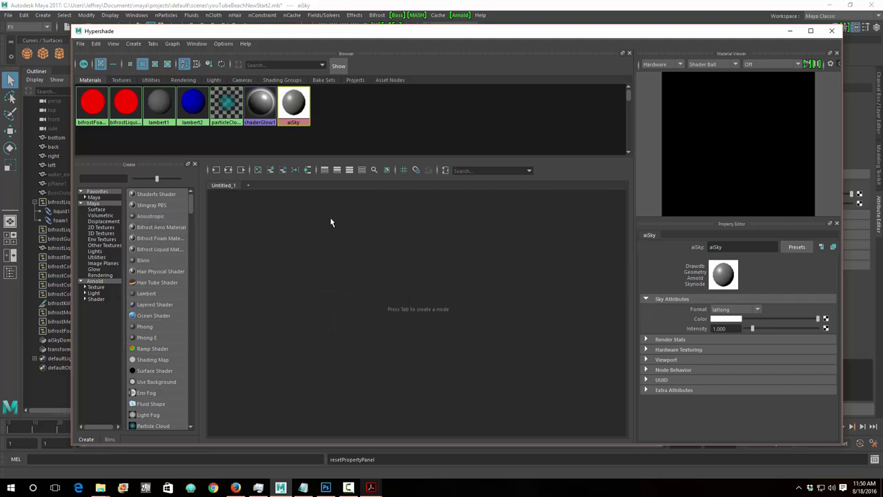
left_click(216, 80)
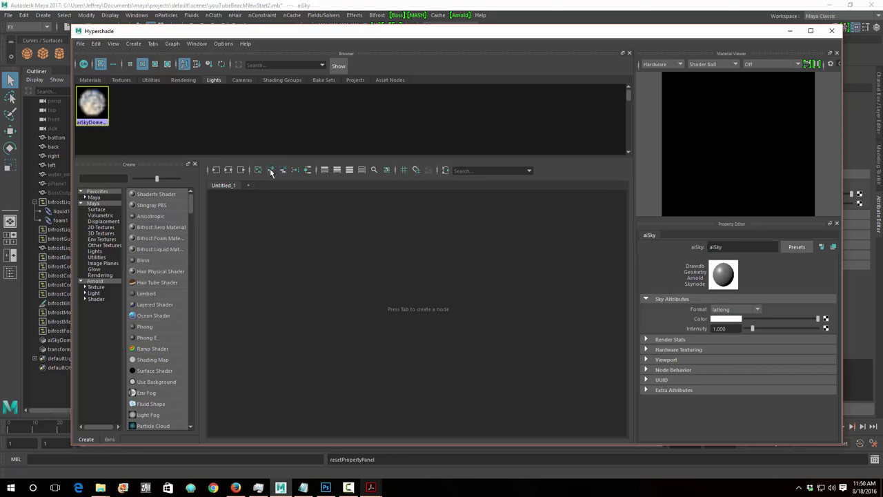
left_click(271, 169)
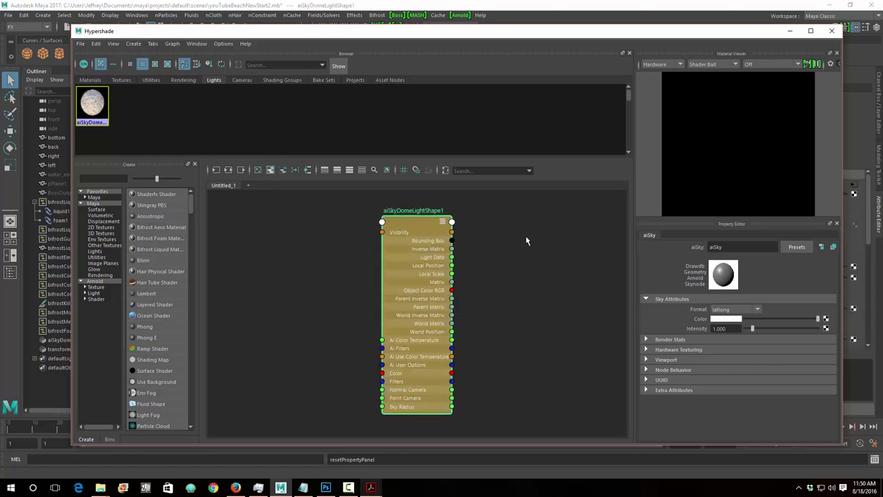
left_click(229, 171)
left_click(229, 170)
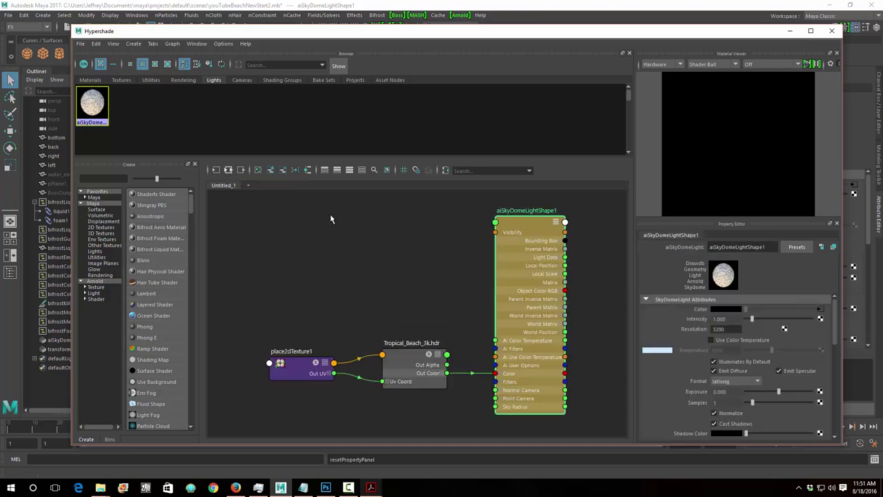
Add aiSky to the Hypershade graph, connect Out Color of Tropical_Beach_3k.hdr to its Color, and close the Hypershade
left_click(90, 81)
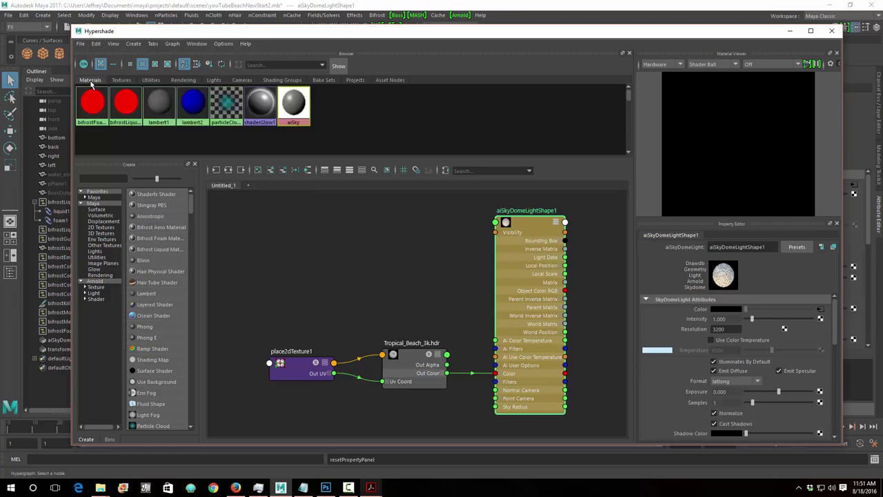
left_click(294, 104)
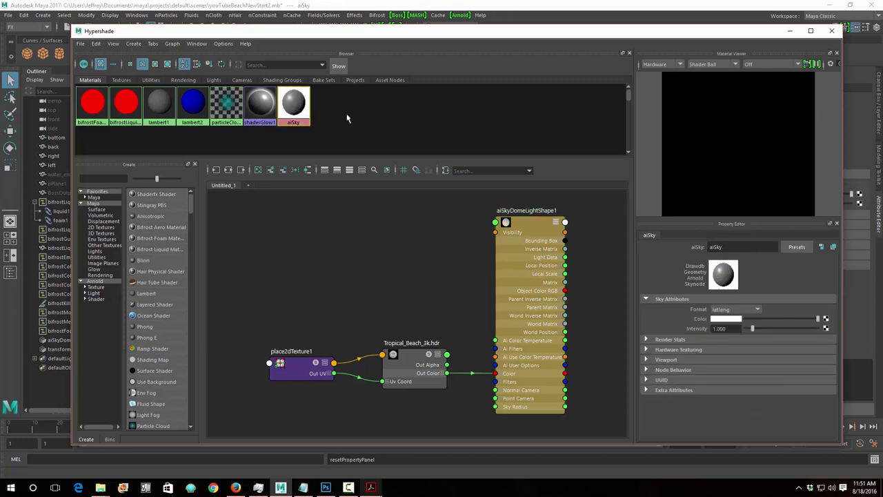
left_click(271, 170)
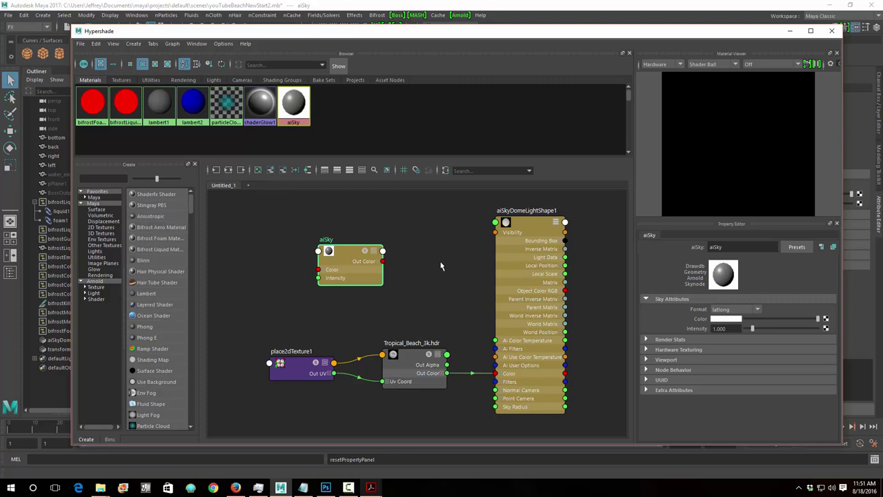
left_click_drag(343, 255, 467, 417)
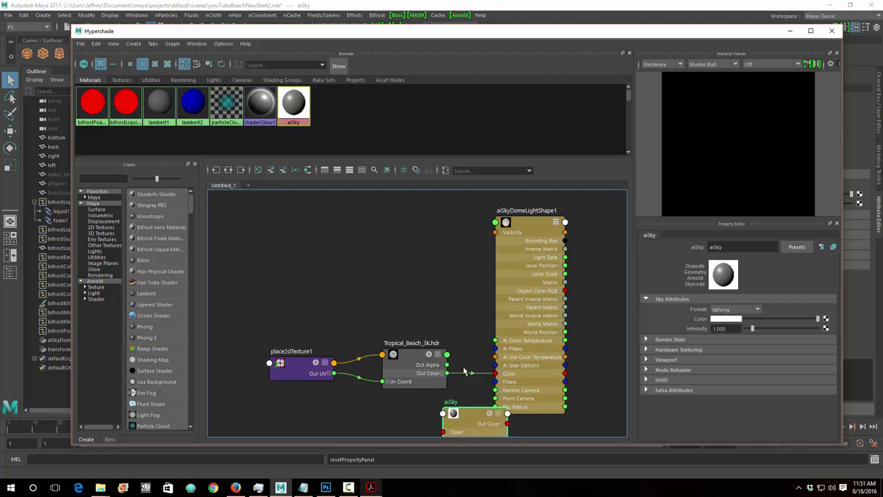
middle_click_drag(464, 355, 412, 288, "alt")
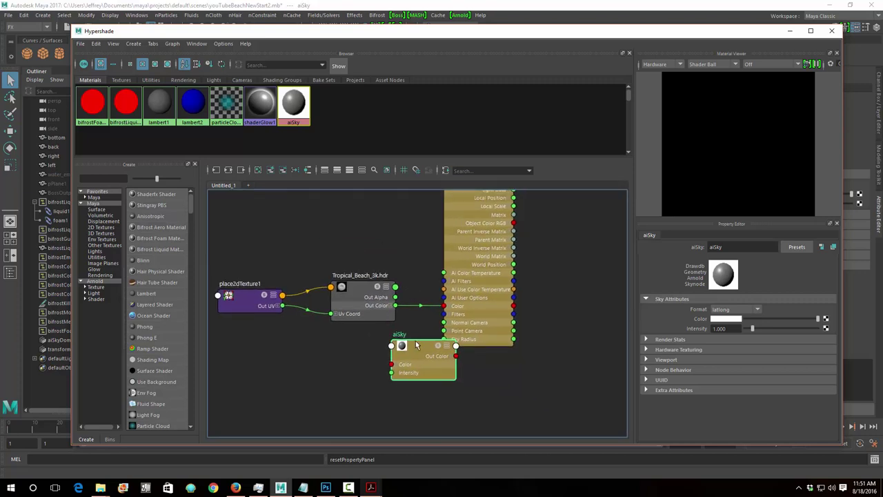
left_click_drag(430, 350, 489, 383)
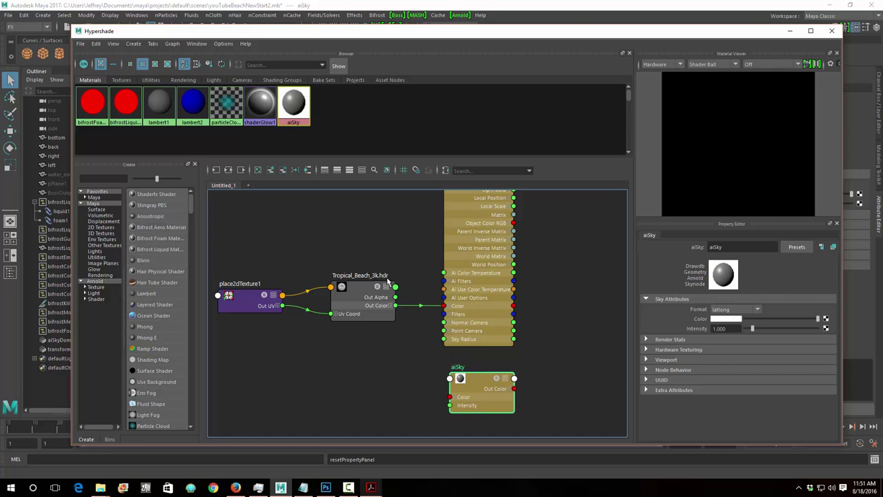
left_click_drag(394, 306, 450, 399)
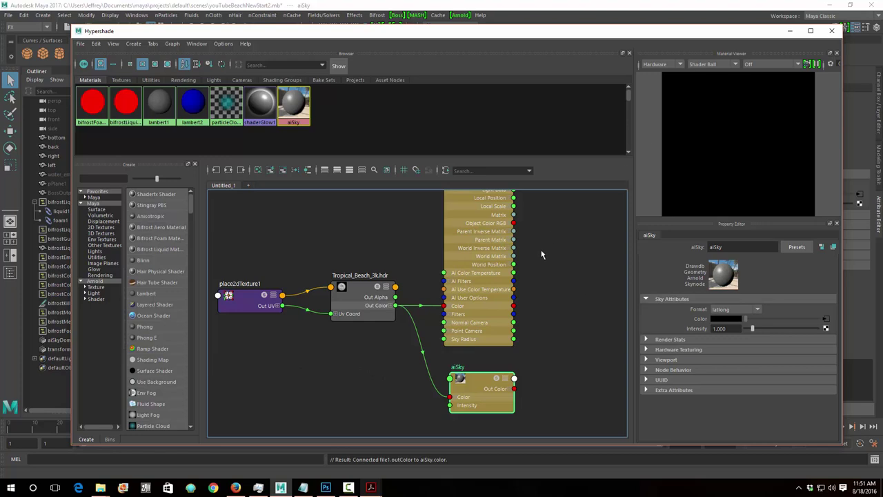
left_click(832, 30)
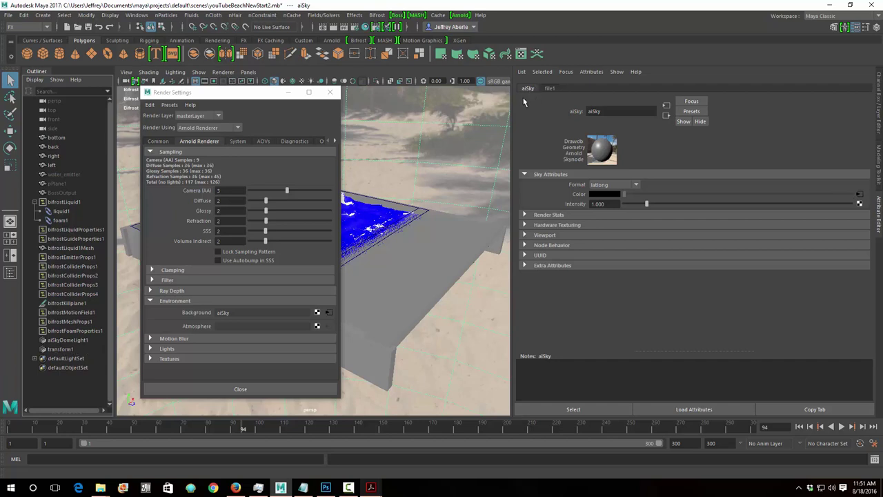
Close the render settings and set Rotate Y to 120 on both the aiSky transform and aiSkyDomeLight1
left_click(60, 350)
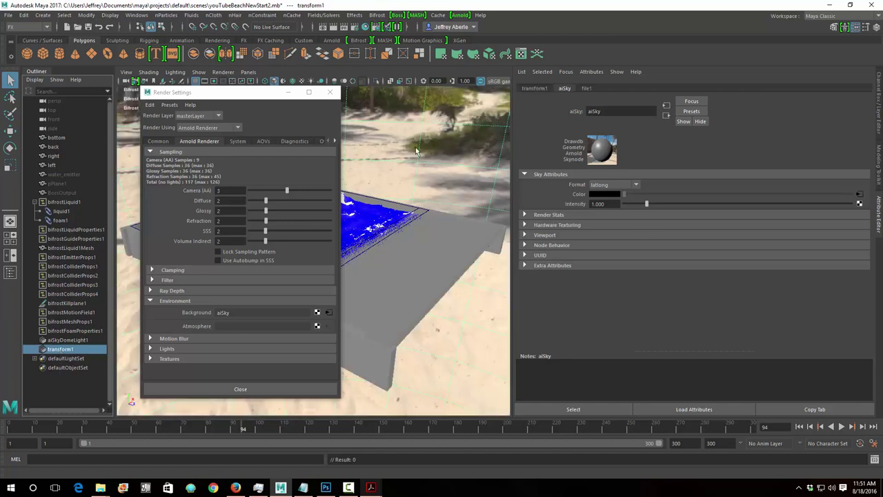
left_click(536, 88)
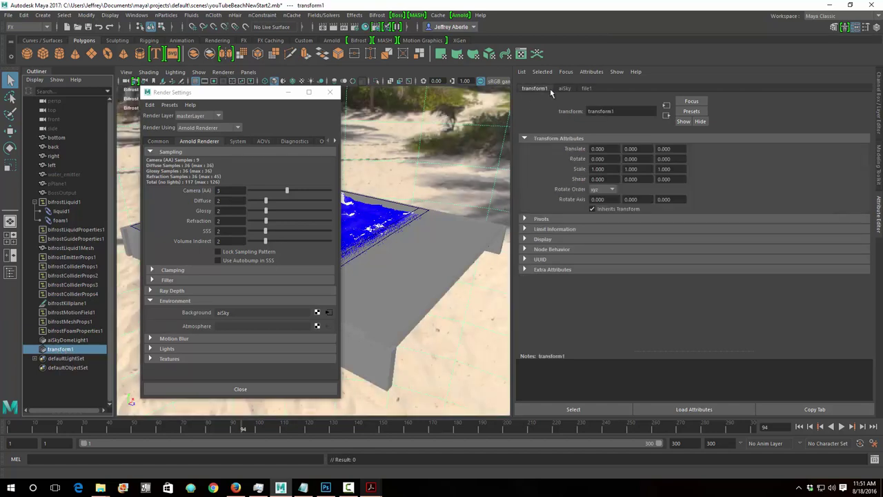
left_click(330, 93)
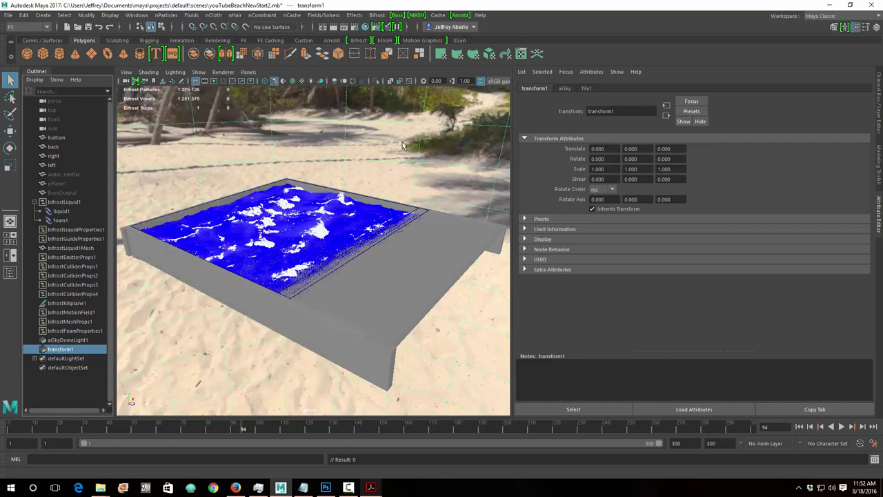
left_click(644, 159)
type("12")
left_click(76, 340)
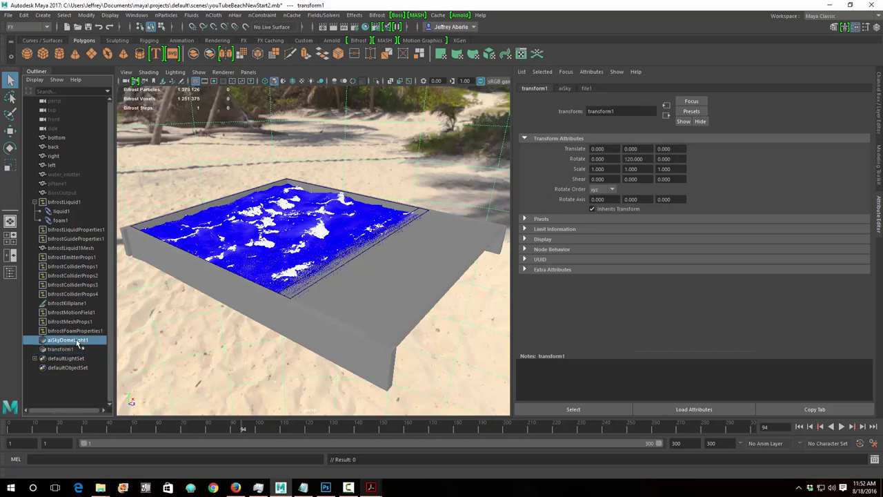
left_click(631, 159)
type("120")
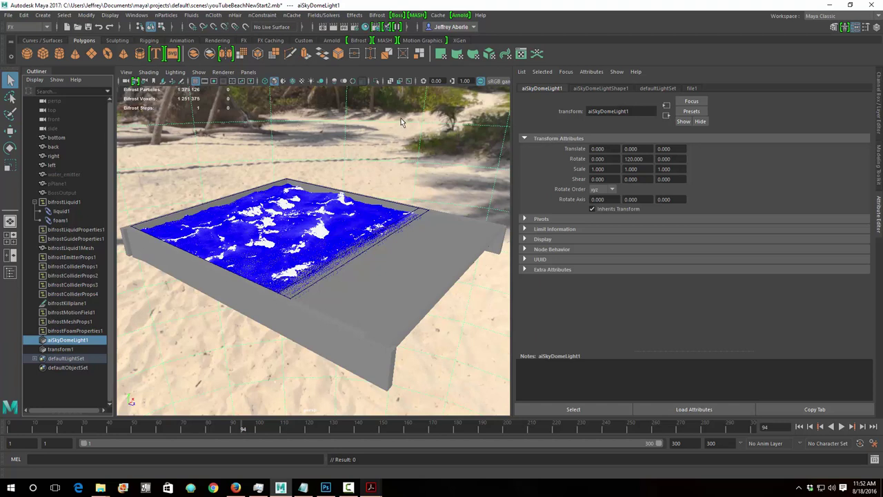
Preview the sky orientation in the Legacy High Quality Viewport, then return the view to Viewport 2.0
left_click(223, 71)
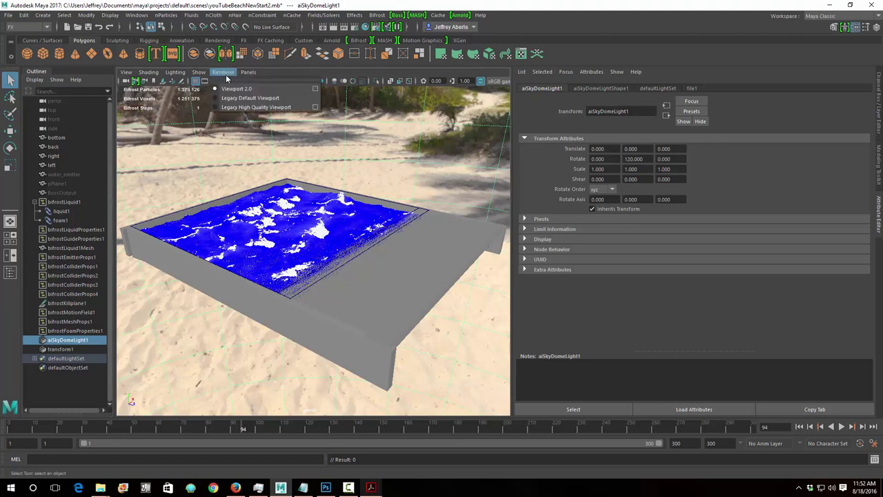
left_click(245, 107)
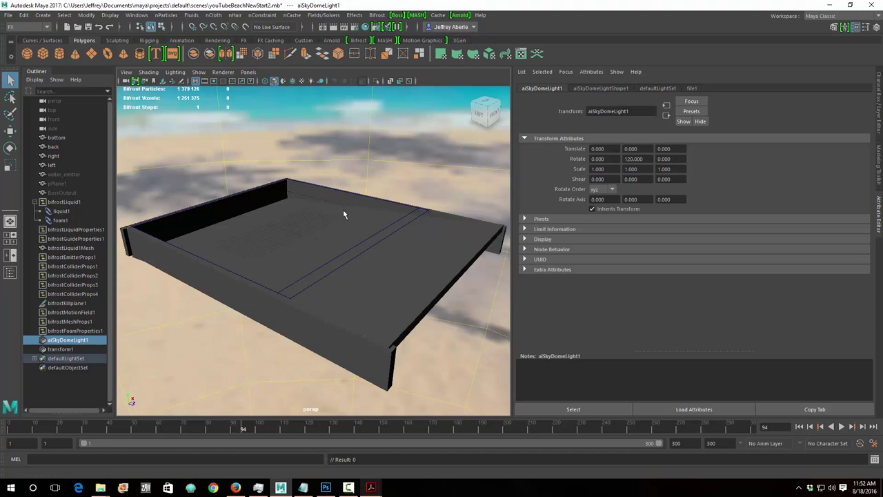
left_click_drag(343, 209, 343, 205, "alt")
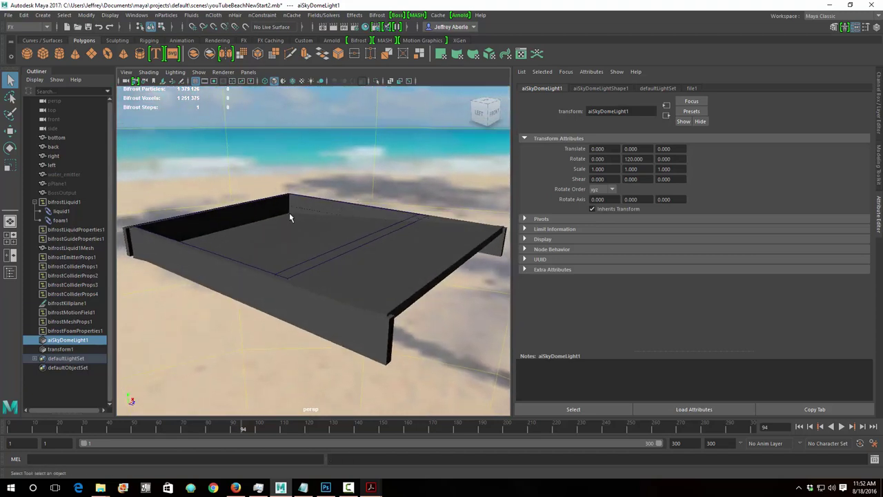
left_click(223, 72)
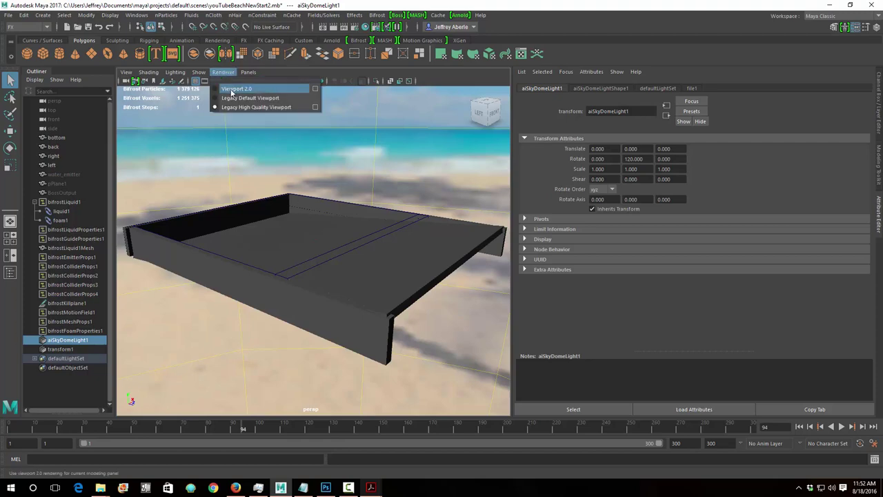
left_click(232, 93)
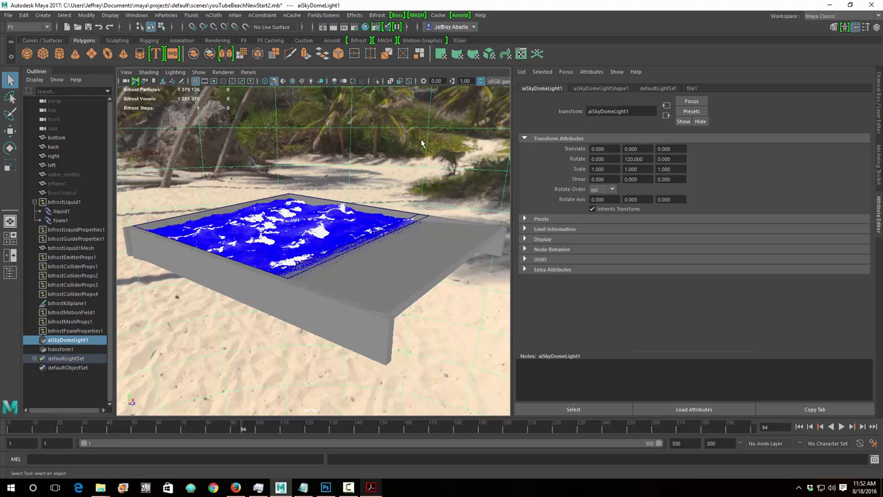
left_click(76, 341)
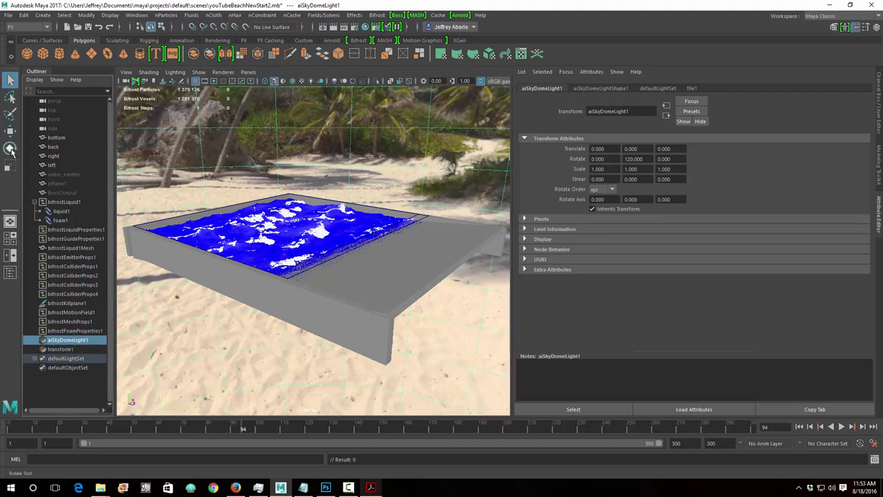
left_click(224, 72)
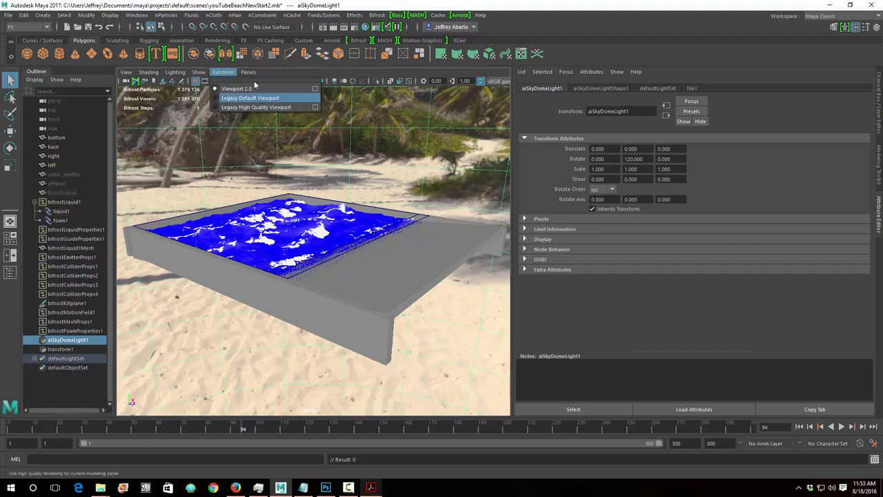
left_click(279, 73)
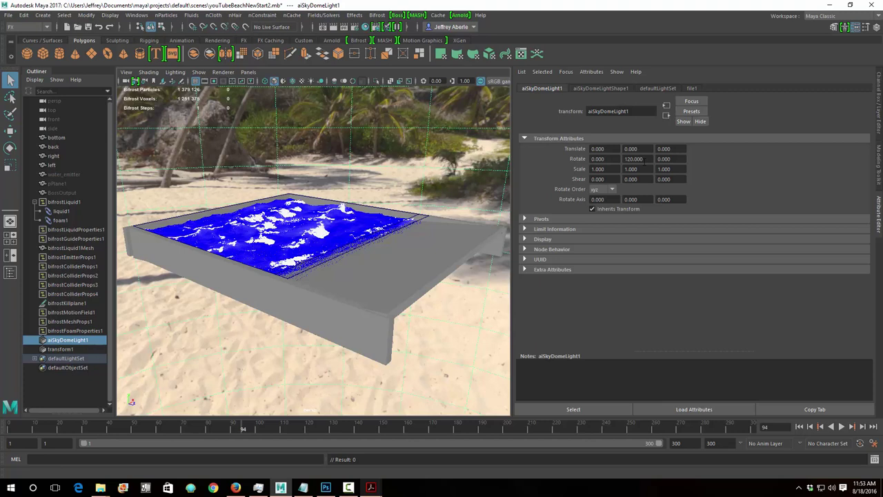
Consult the notes on sky visibility and enable Visible in Refractions in aiSky's Render Stats
left_click(595, 89)
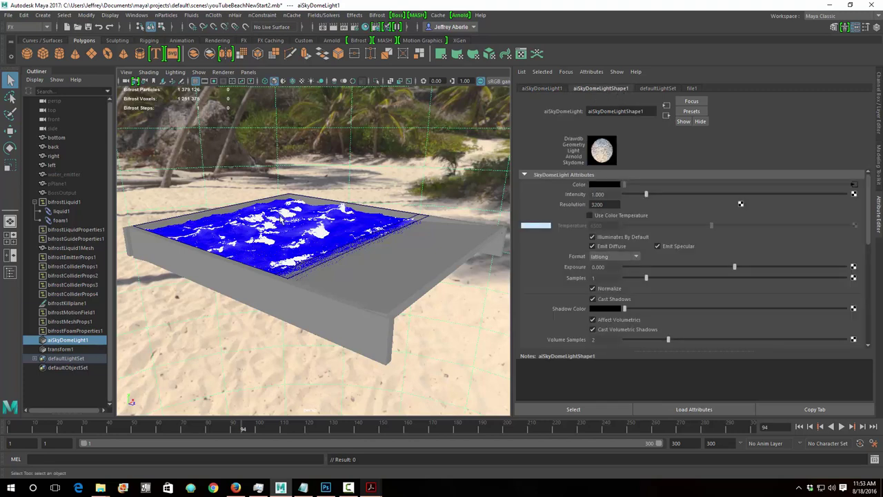
left_click(62, 350)
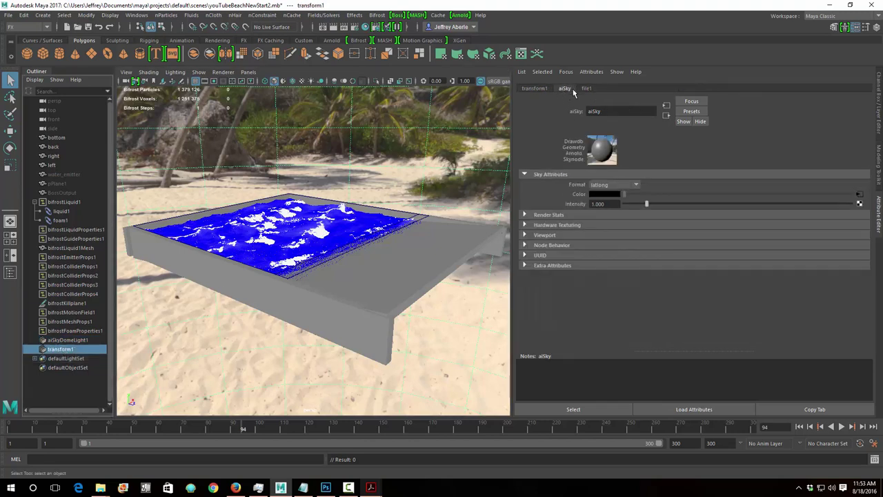
left_click(566, 216)
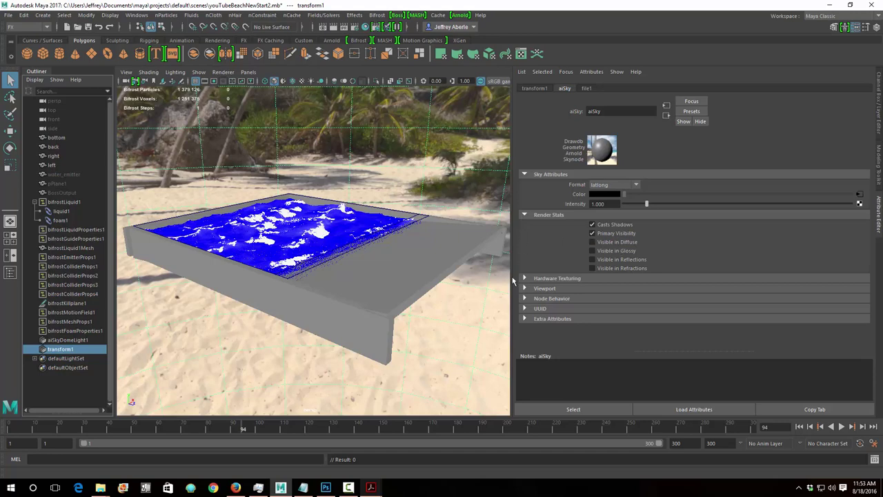
left_click(303, 487)
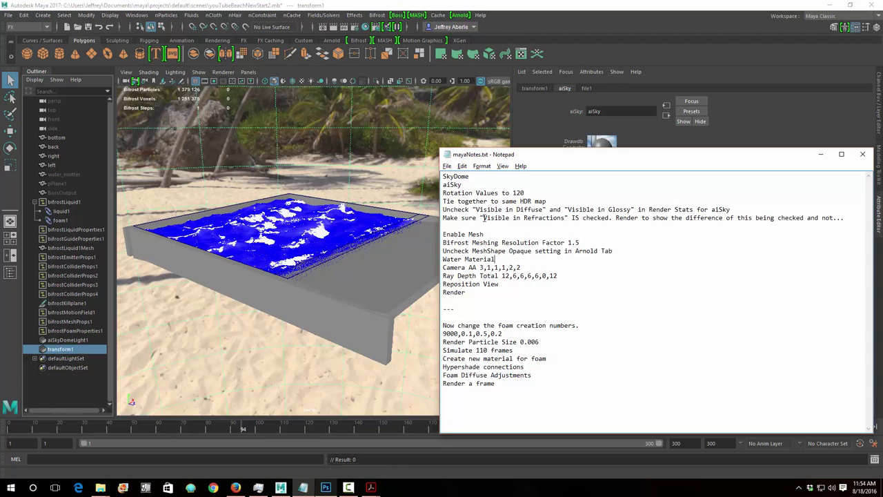
left_click(746, 110)
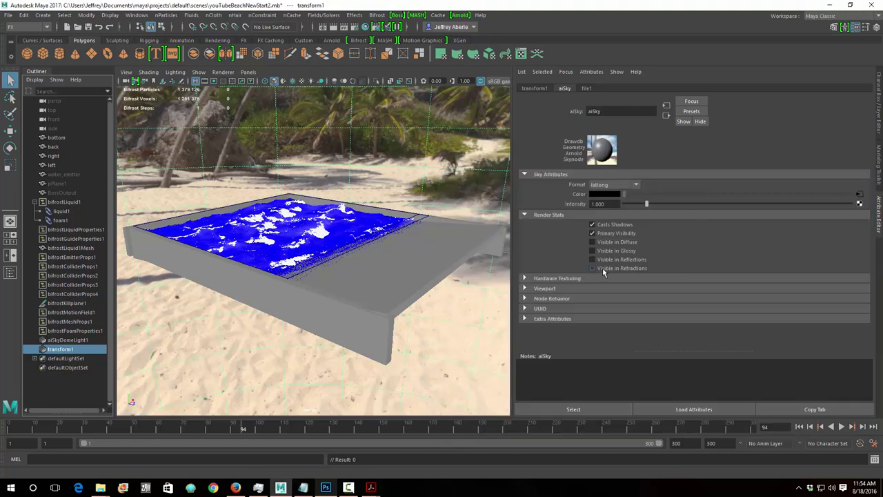
left_click(603, 269)
Read the meshing, water material and render settings in mayaNotes.txt, then switch back to Maya
left_click(303, 487)
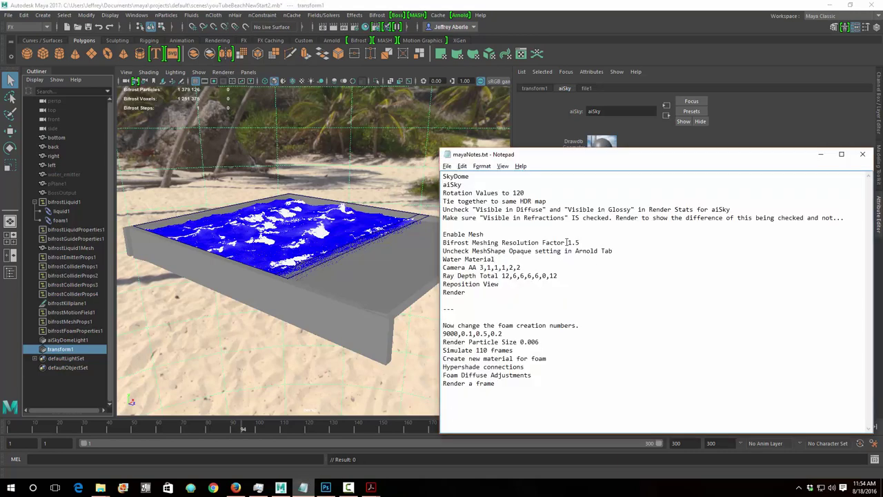
left_click_drag(618, 158, 601, 124)
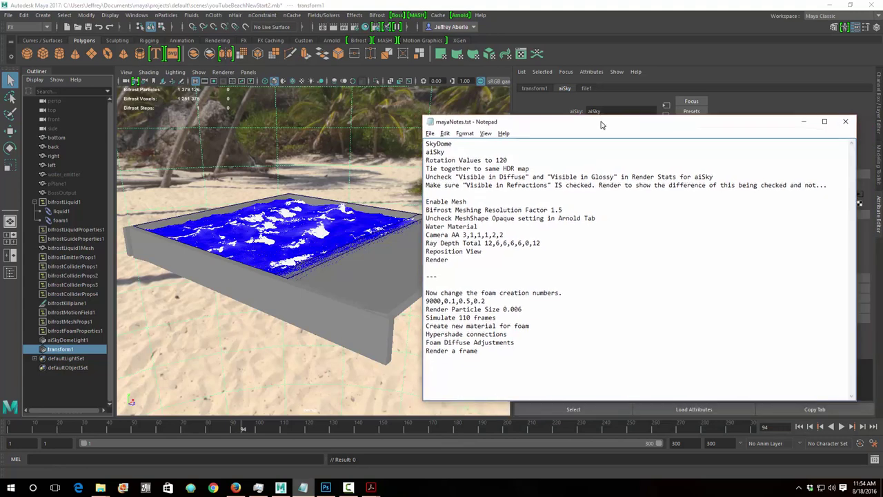
left_click(652, 23)
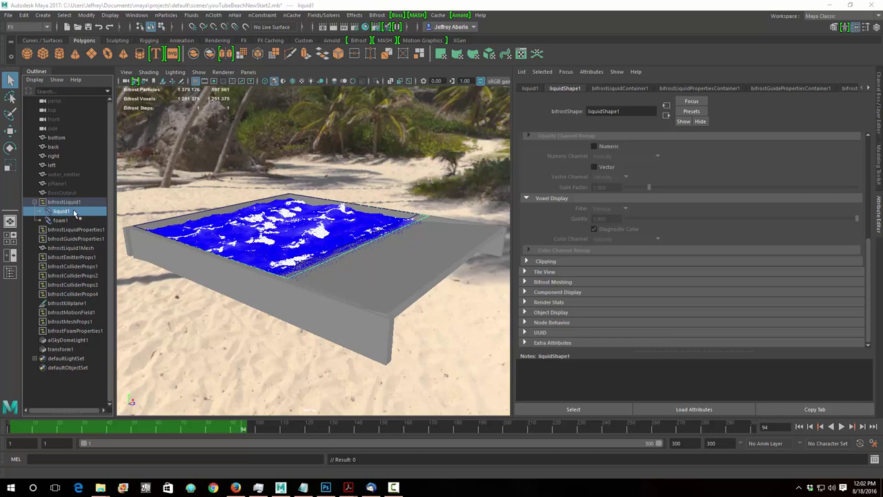
Enable Bifrost Meshing on liquid1's liquidShape1 and check the processing load in Task Manager
left_click(69, 248)
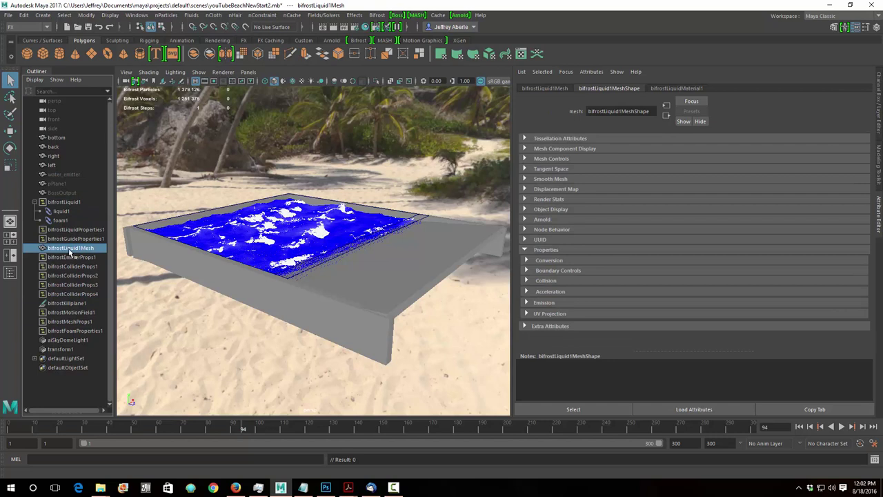
left_click(67, 221)
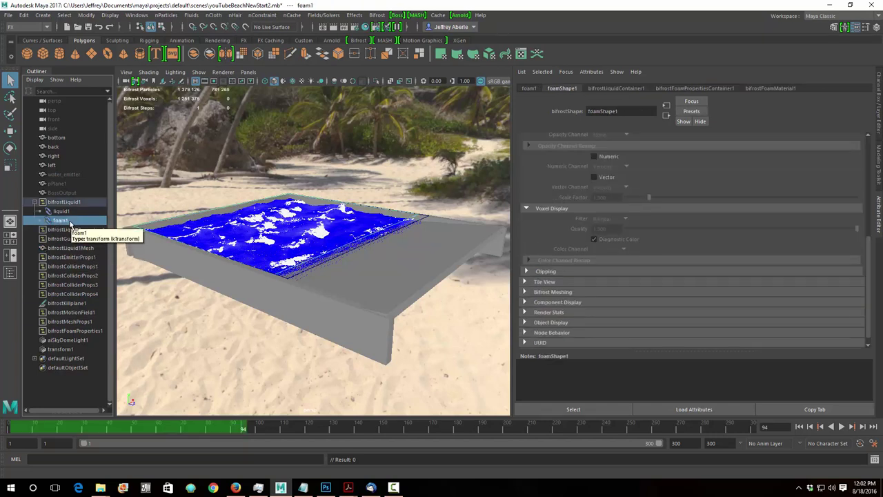
left_click(67, 211)
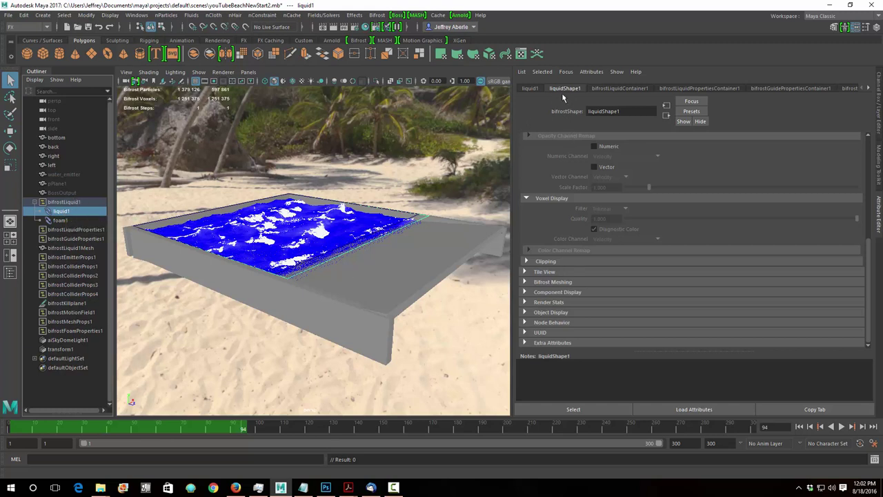
left_click(560, 282)
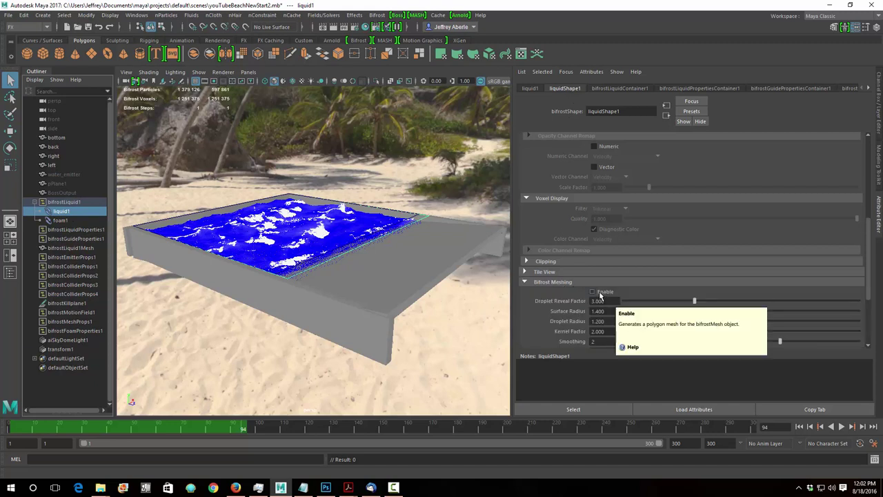
left_click(600, 295)
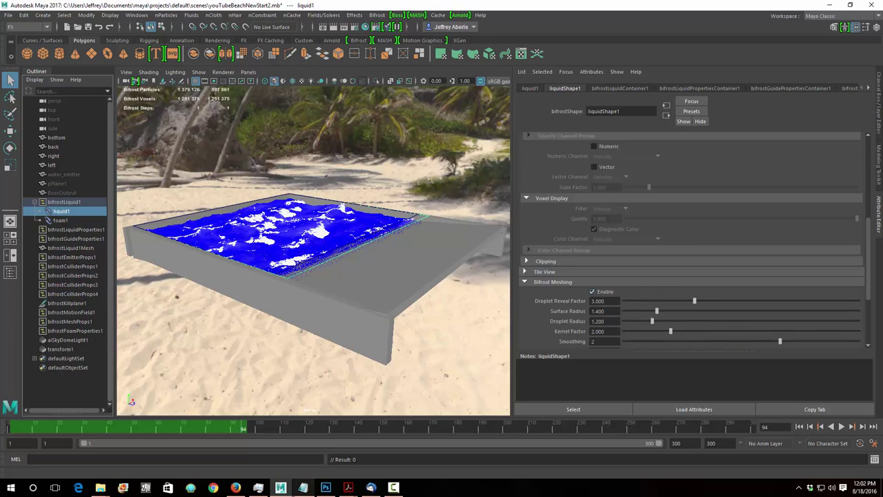
left_click(258, 487)
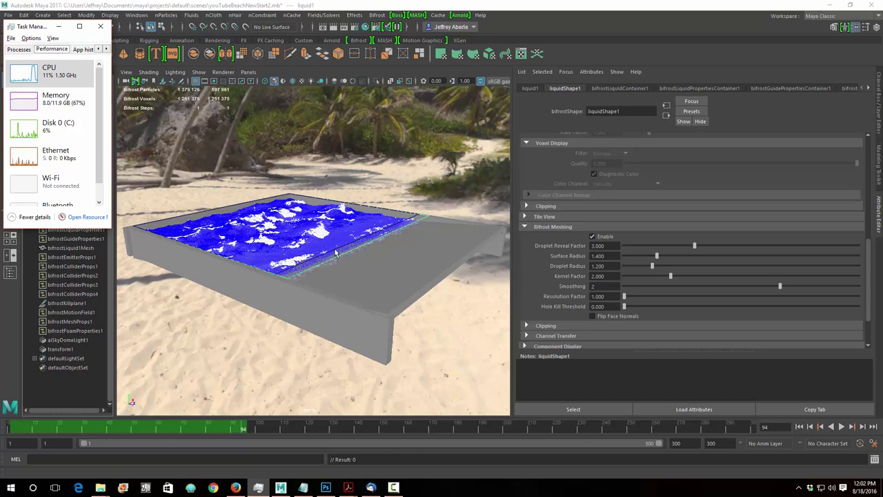
left_click(58, 27)
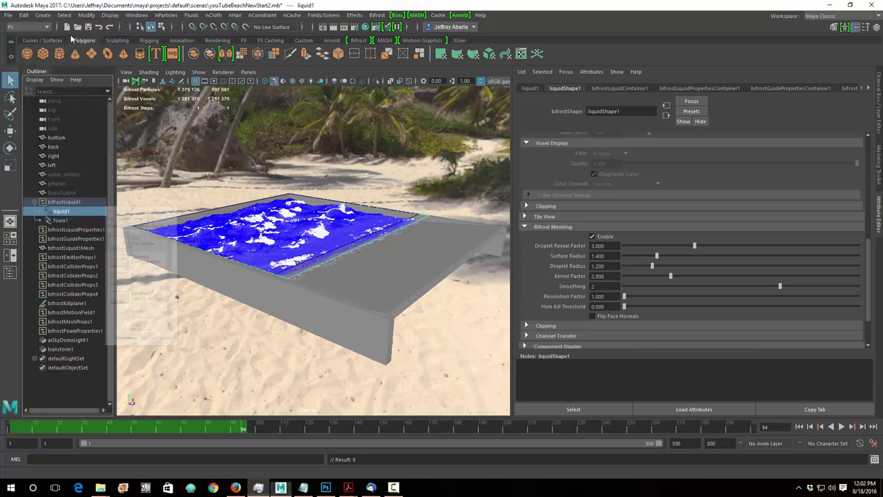
Hide foam1 and set the Bifrost Meshing Resolution Factor of liquidShape1 to 1.5
left_click(63, 221)
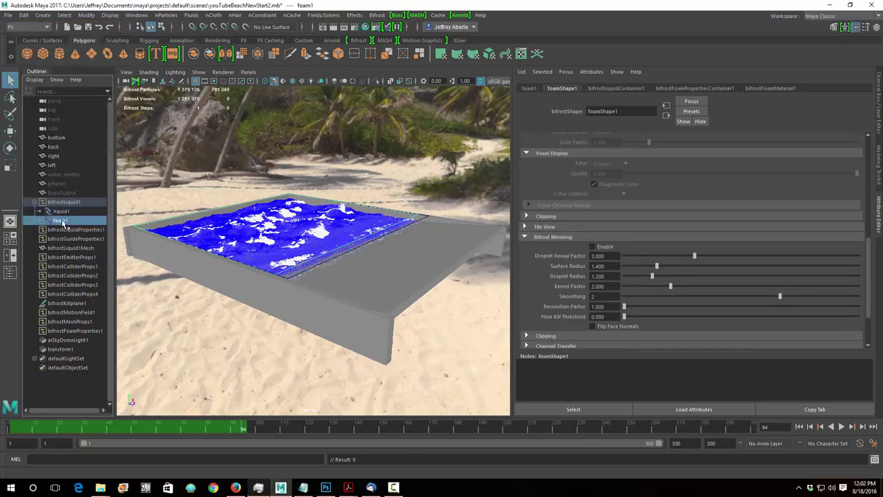
key("h")
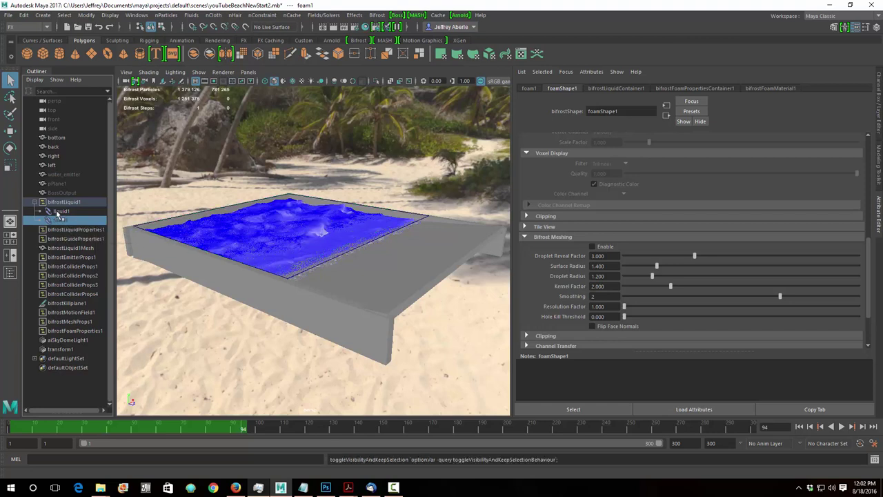
left_click(60, 213)
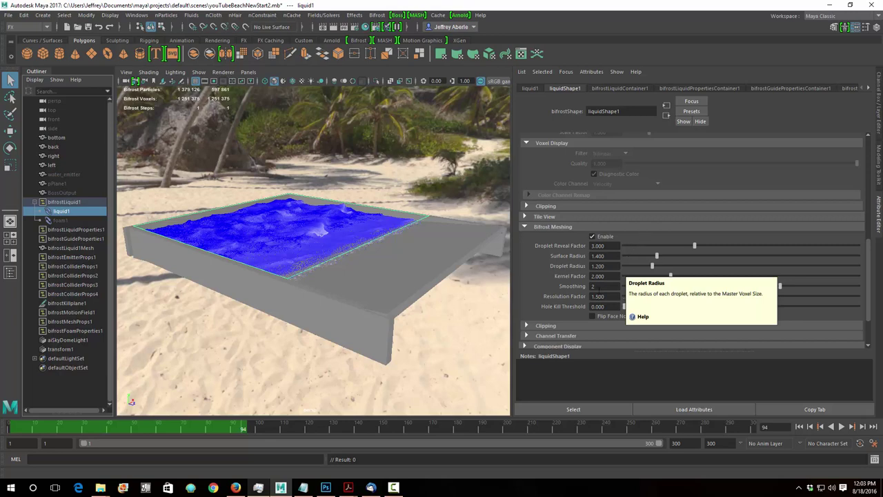
Monitor the meshing load in Task Manager and inspect the liquid mesh up close along its shore edge
left_click(258, 487)
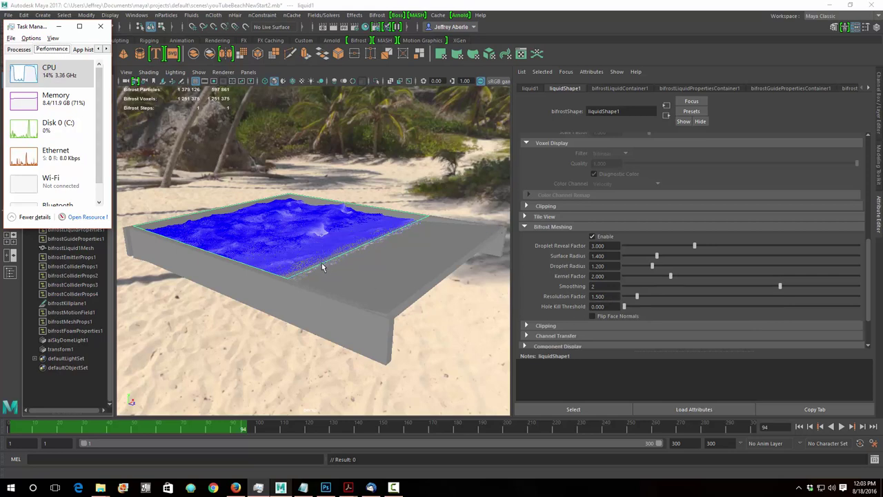
scroll(318, 276, "up", 6)
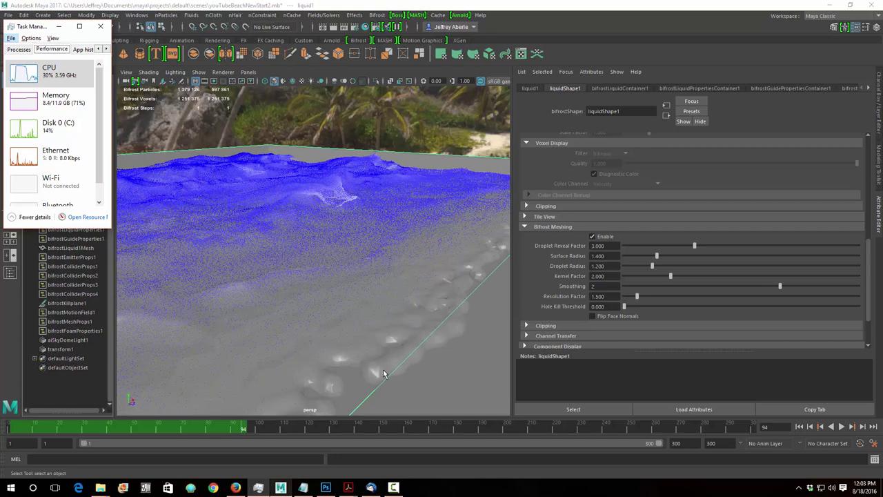
key("f")
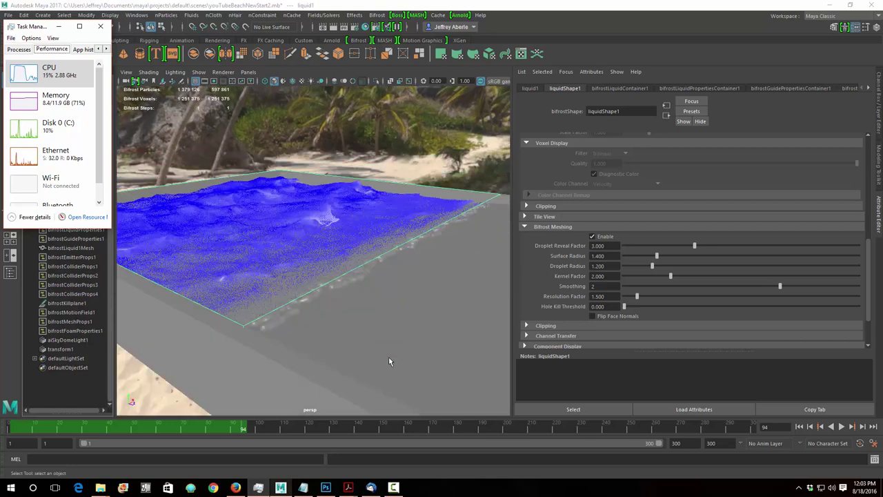
scroll(388, 357, "down", 3)
scroll(372, 317, "down", 3)
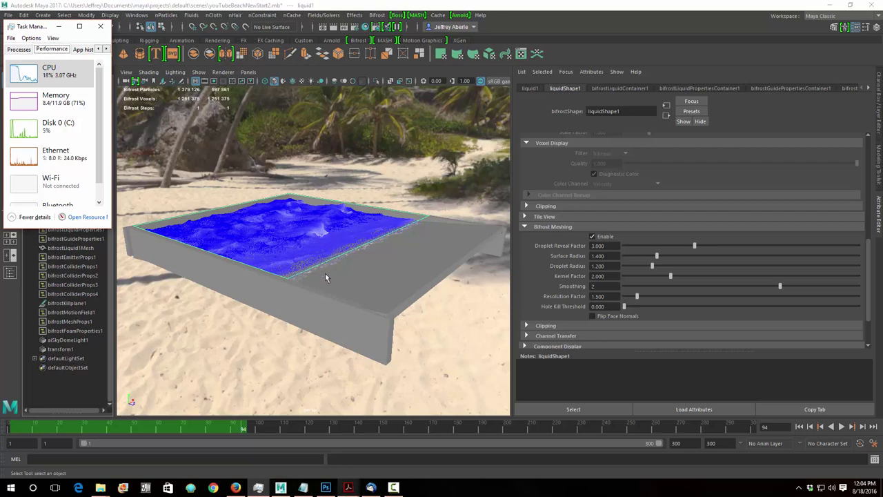
Consult mayaNotes.txt, close down the Task Manager view, and disable Opaque in the Arnold settings of bifrostLiquid1MeshShape
left_click(303, 487)
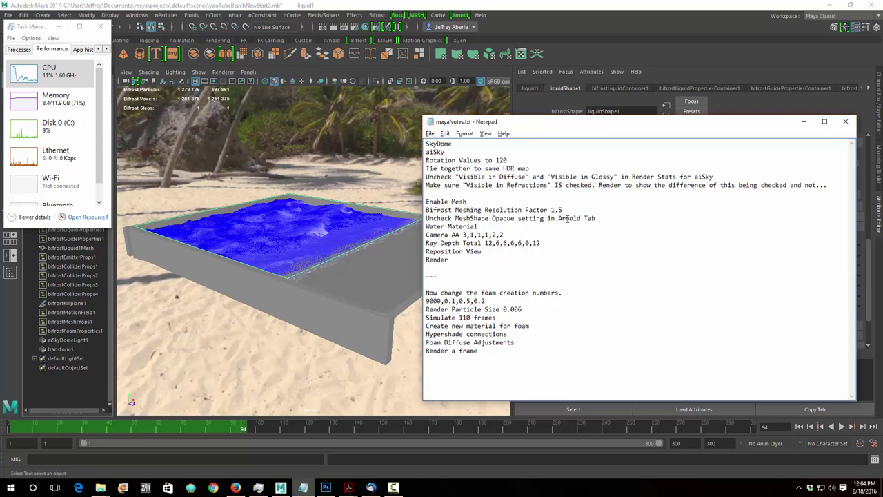
left_click(619, 24)
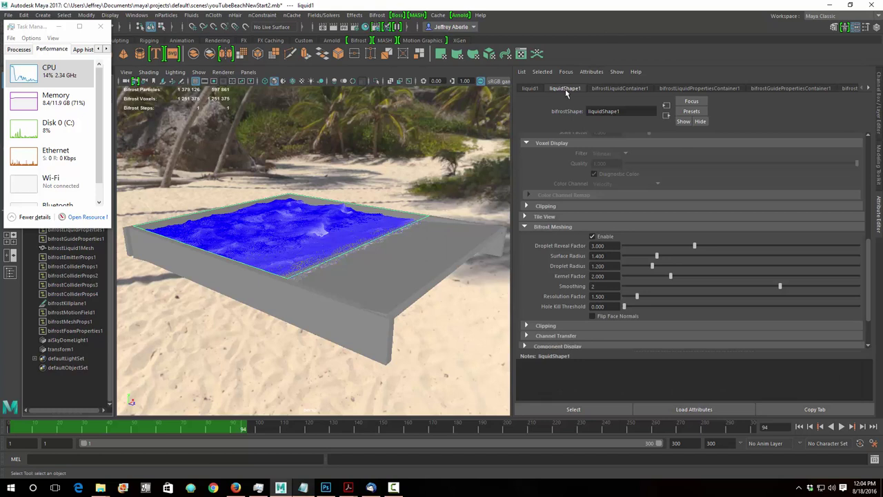
scroll(579, 217, "down", 2)
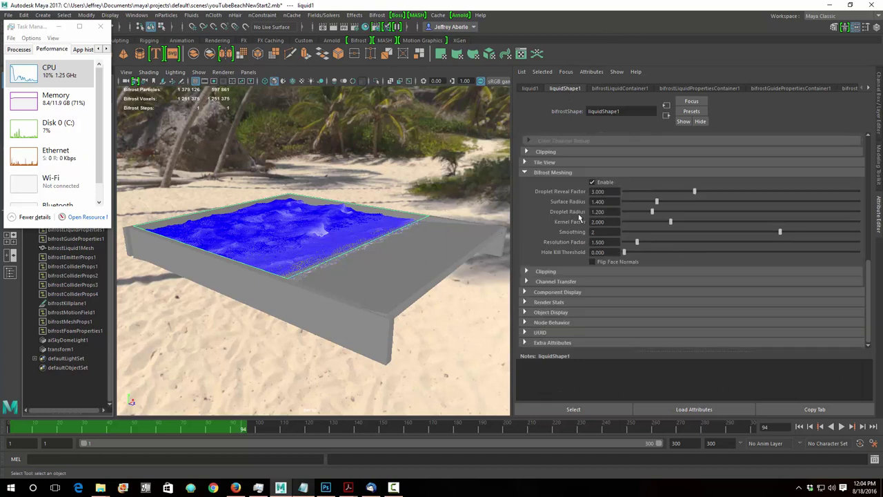
scroll(579, 217, "up", 6)
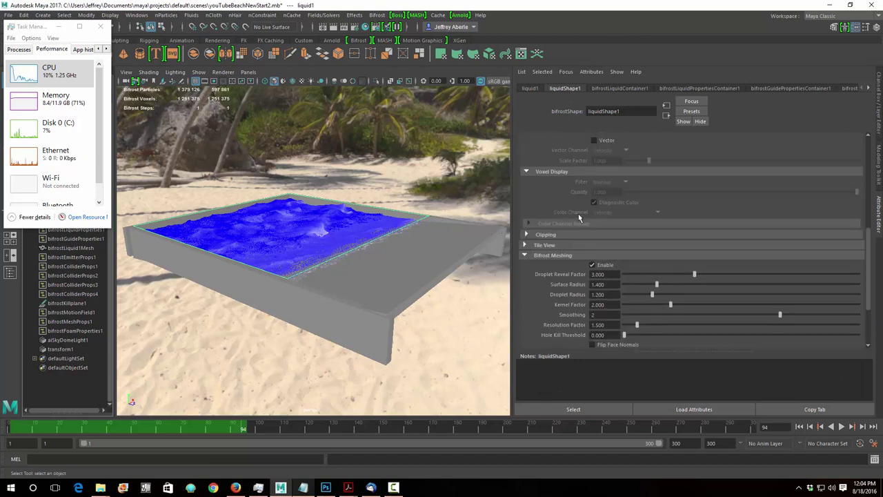
left_click(613, 91)
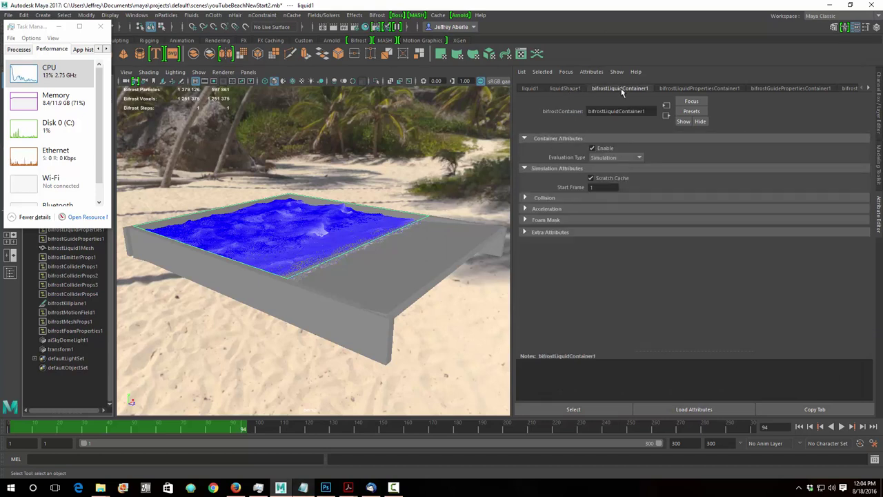
left_click(689, 88)
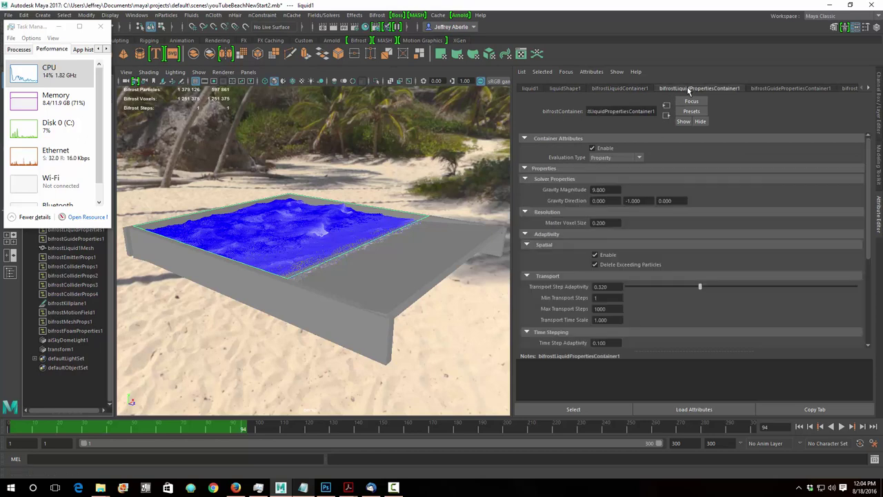
left_click(61, 27)
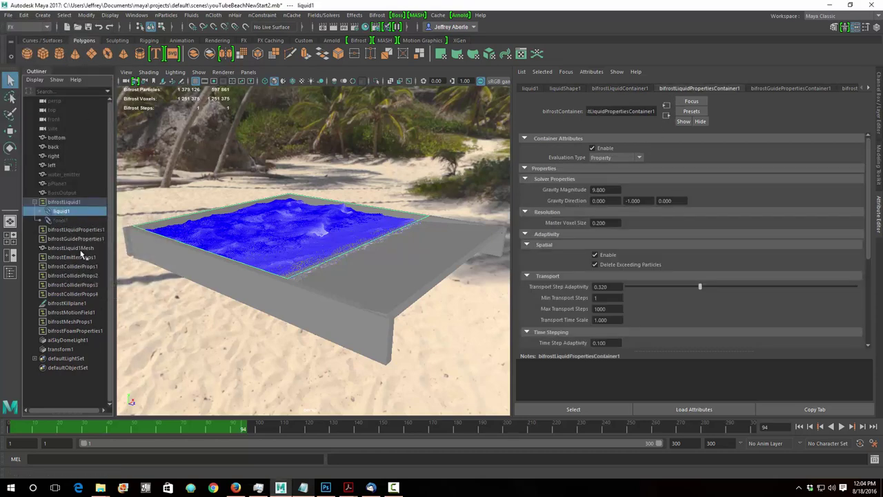
left_click(77, 249)
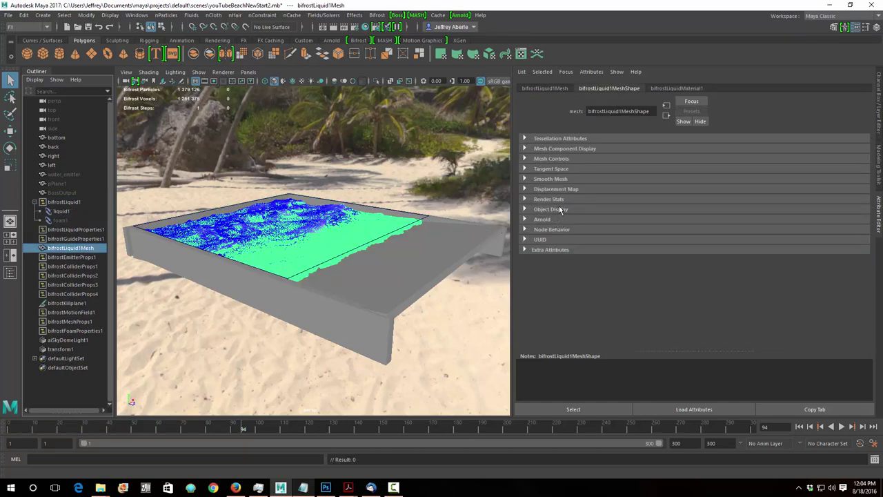
left_click(543, 219)
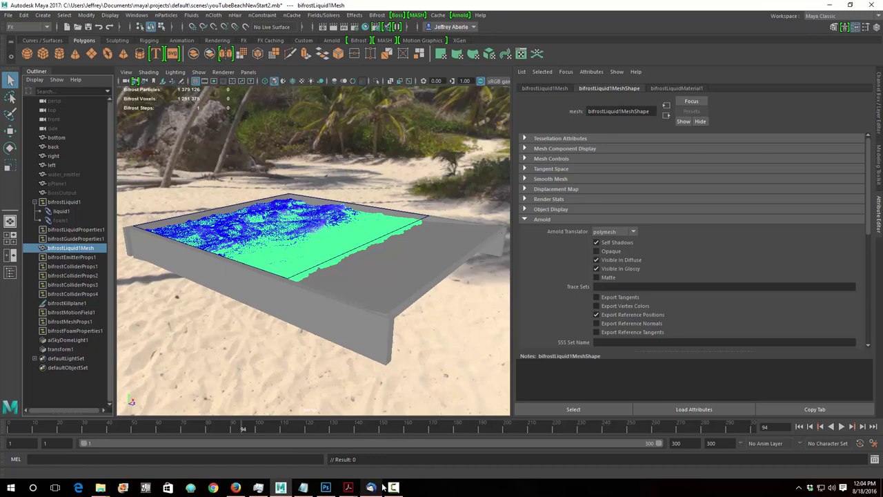
Review the Water Material entry in mayaNotes.txt, then put the notes away
left_click(298, 489)
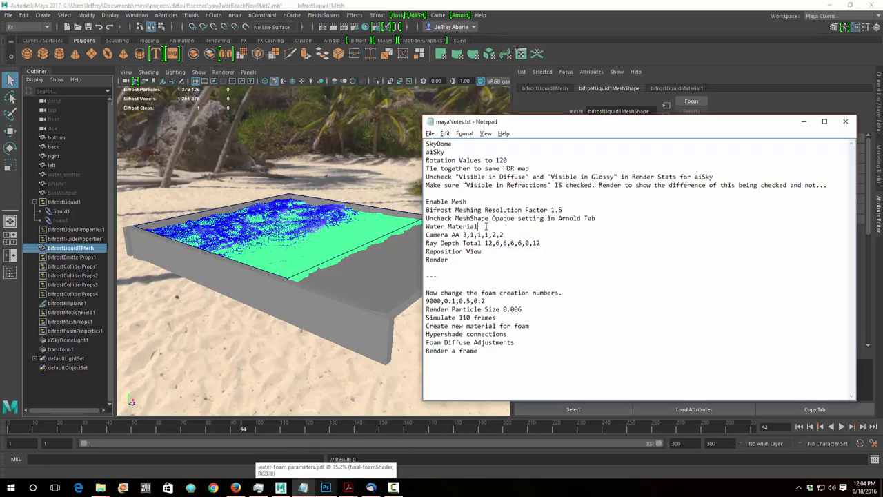
left_click_drag(486, 227, 426, 226)
left_click(503, 229)
left_click(804, 121)
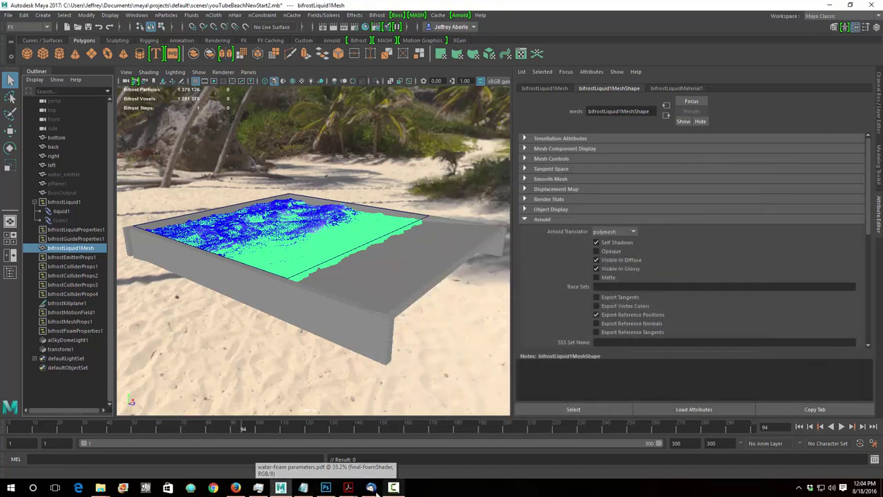
Open standardShader_to_GreatLookingWater.pdf in Acrobat and compare the marked water shader settings with the default aiStandard shader
mouse_move(348, 488)
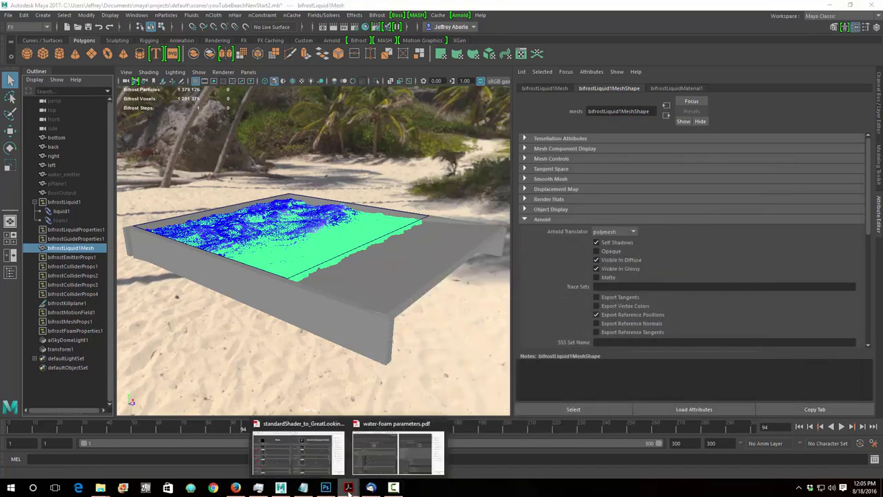
left_click(302, 445)
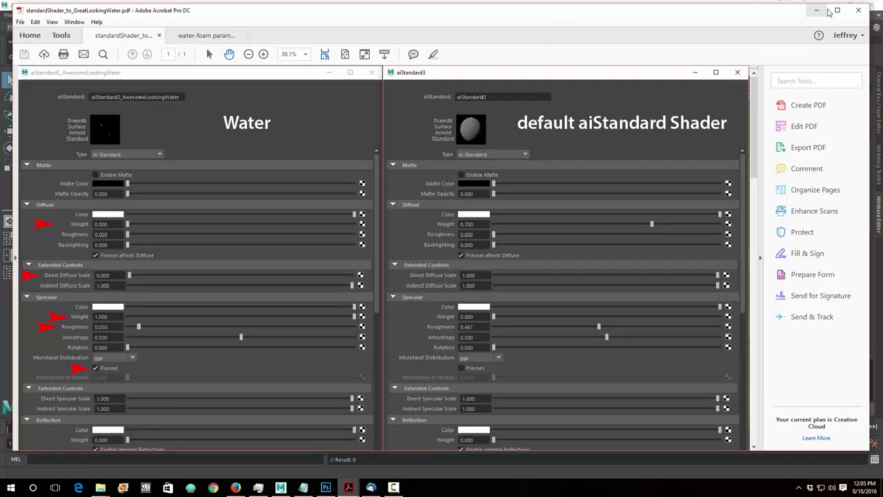
left_click(759, 250)
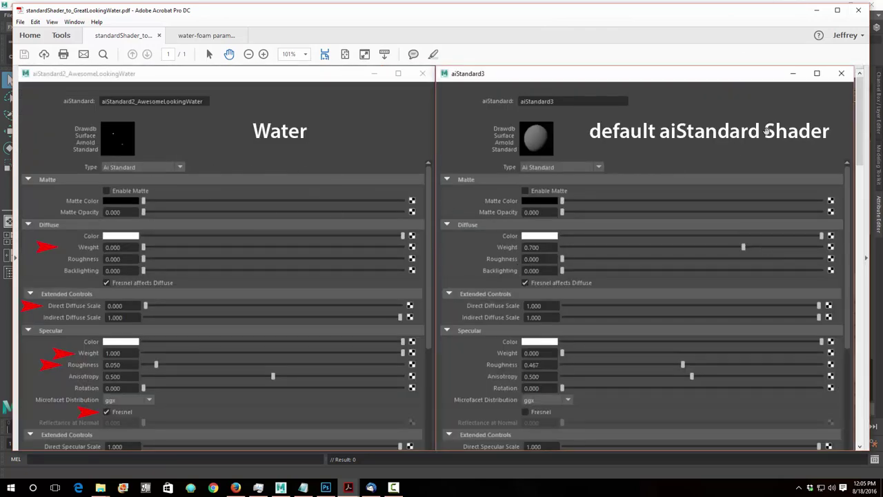
scroll(660, 170, "down", 2)
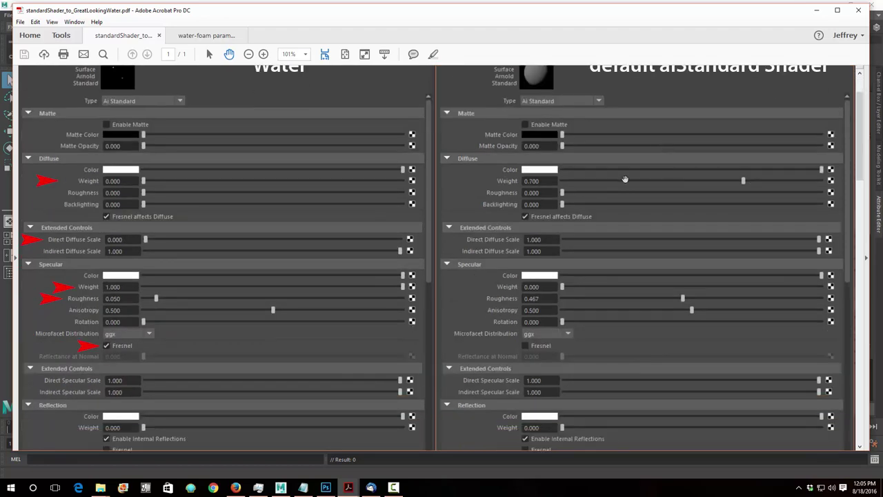
left_click(249, 54)
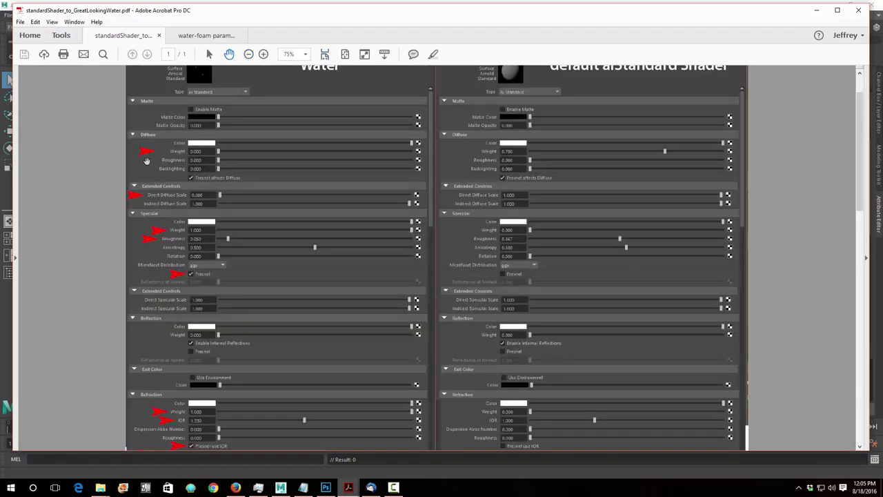
scroll(207, 345, "down", 2)
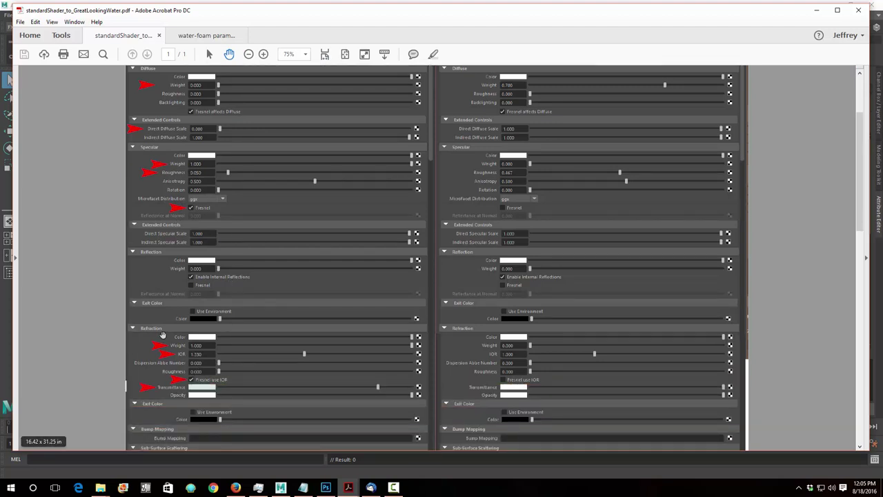
scroll(351, 294, "up", 1)
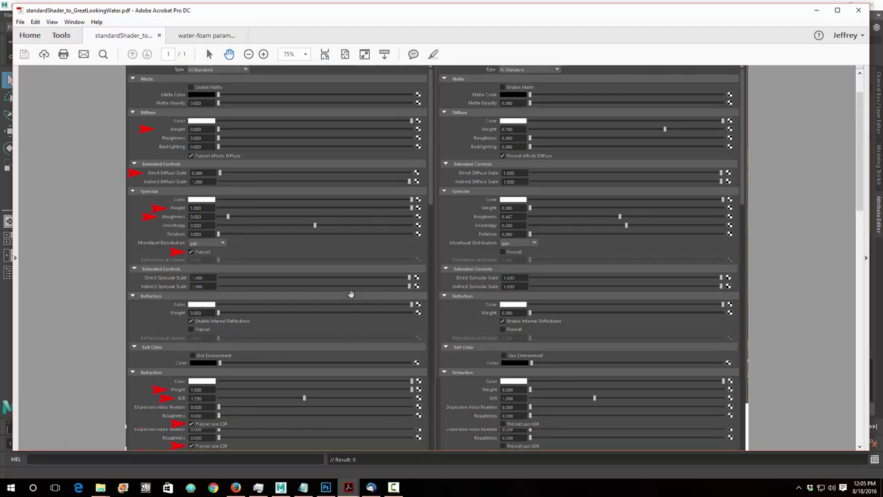
scroll(351, 294, "down", 1)
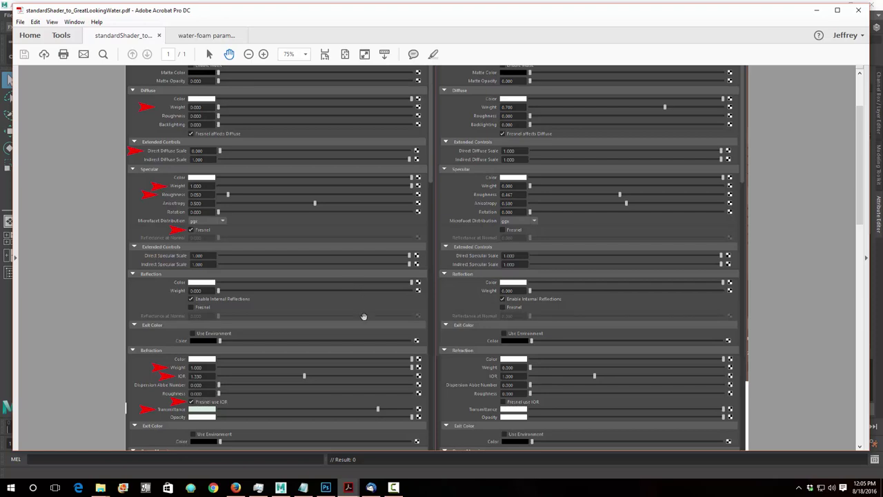
scroll(533, 193, "up", 5)
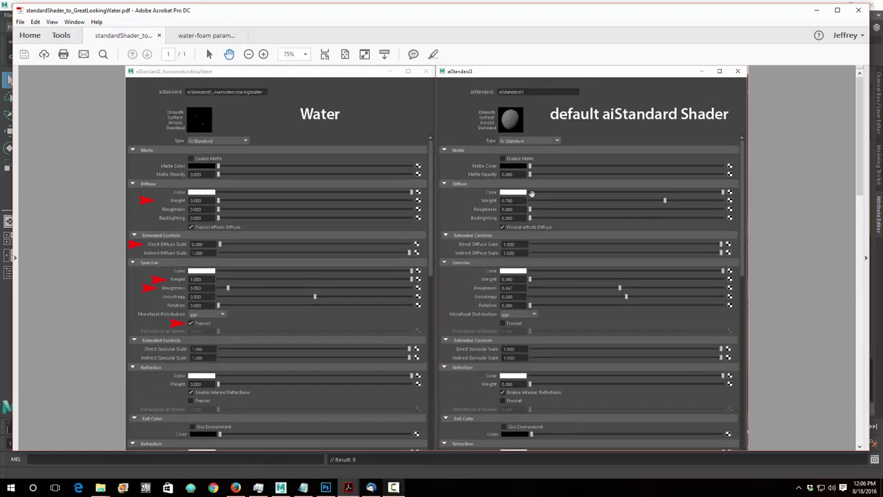
scroll(515, 273, "down", 9)
scroll(514, 278, "down", 12)
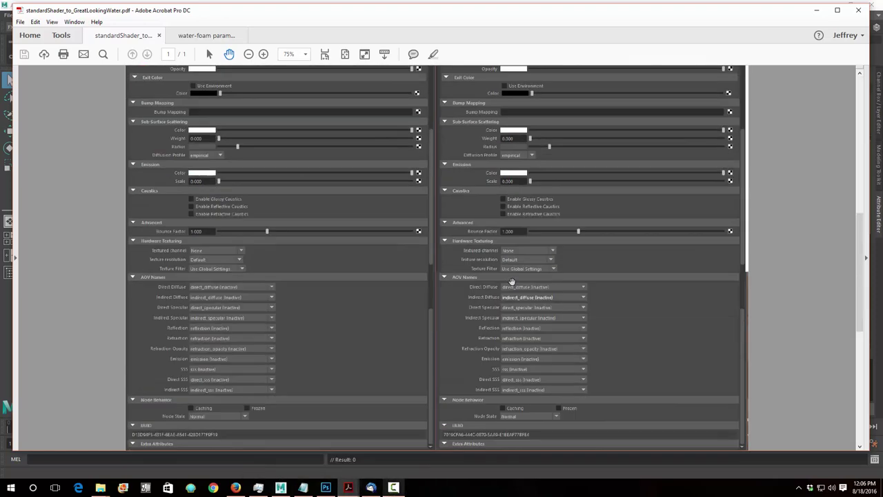
Recheck the marked diffuse, specular and refraction values in the water shader PDF, then inspect the bifrostLiquidMaterial1 attributes in Maya
scroll(511, 280, "up", 7)
scroll(312, 171, "up", 6)
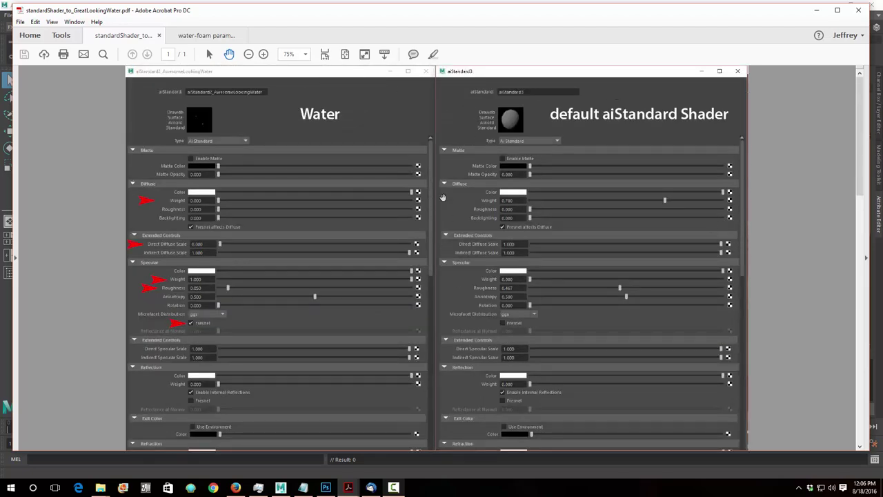
scroll(444, 198, "down", 6)
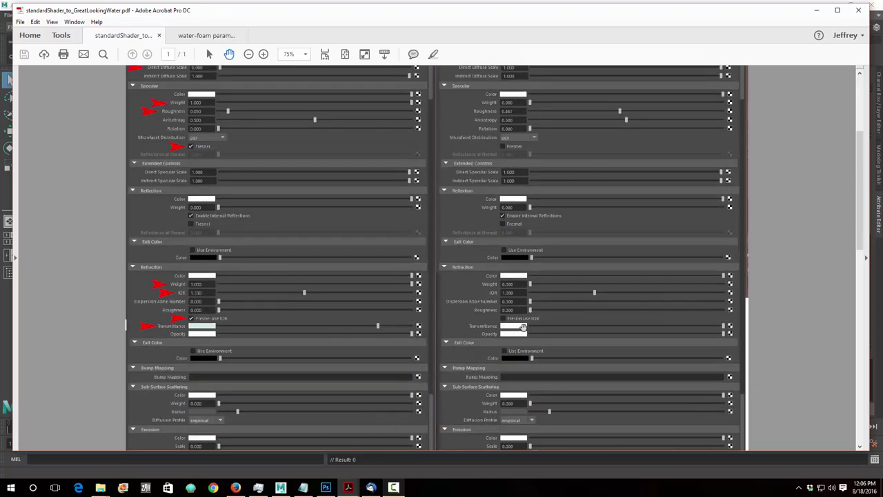
scroll(517, 295, "down", 15)
scroll(517, 296, "up", 18)
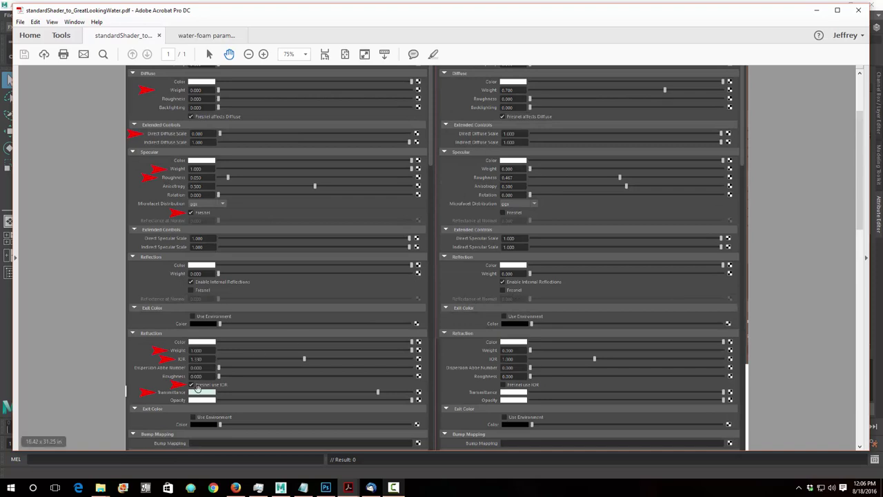
left_click(817, 11)
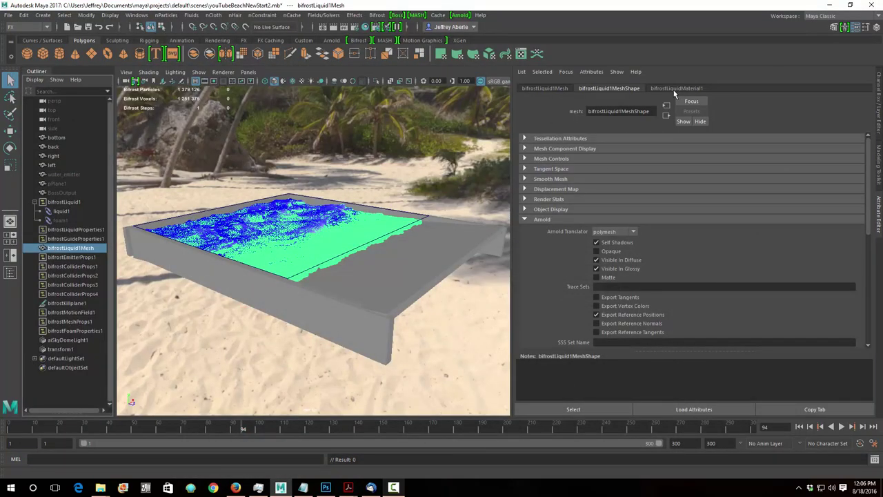
left_click(677, 89)
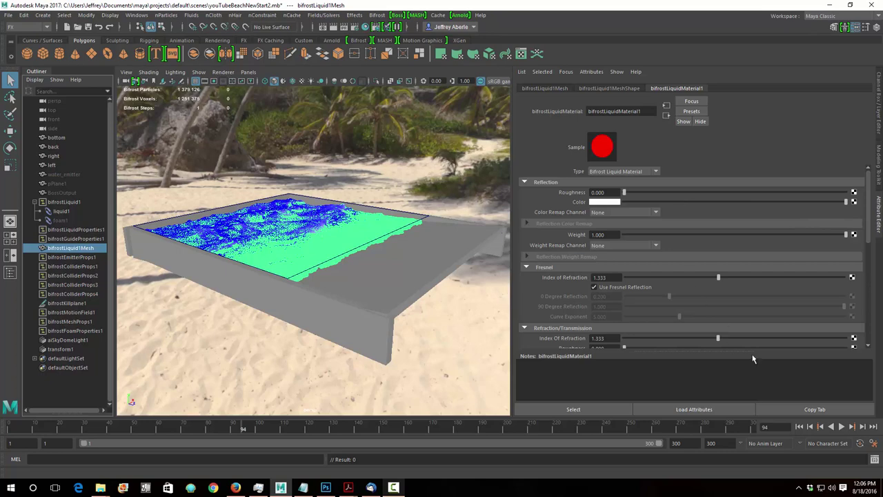
Bring back the water shader PDF, make its window narrower so the material attributes stay visible beside it, and return to Maya
left_click(348, 487)
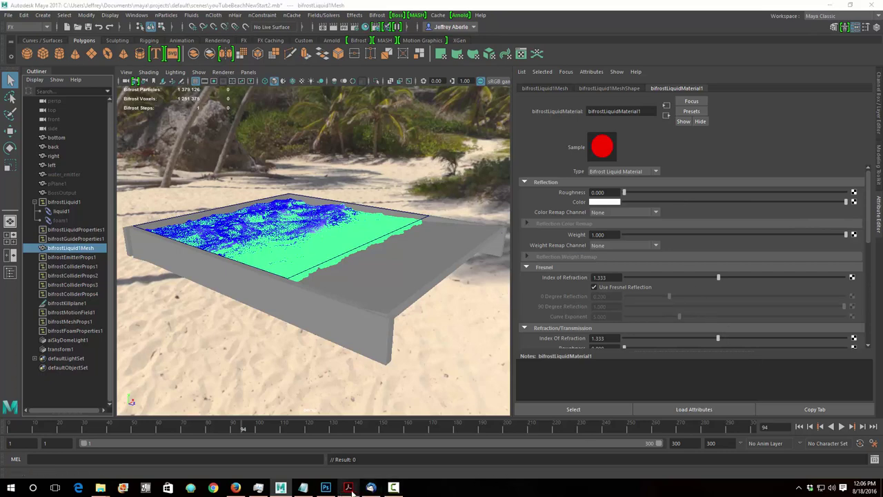
left_click(318, 454)
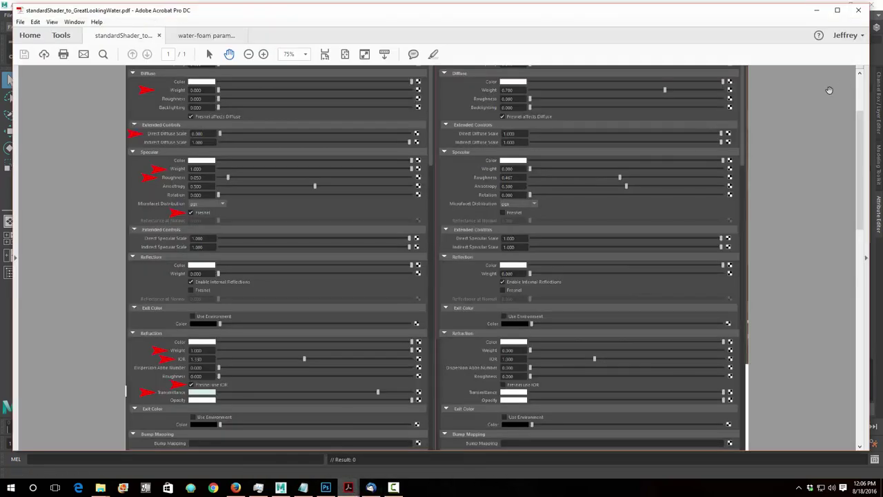
double_click(748, 11)
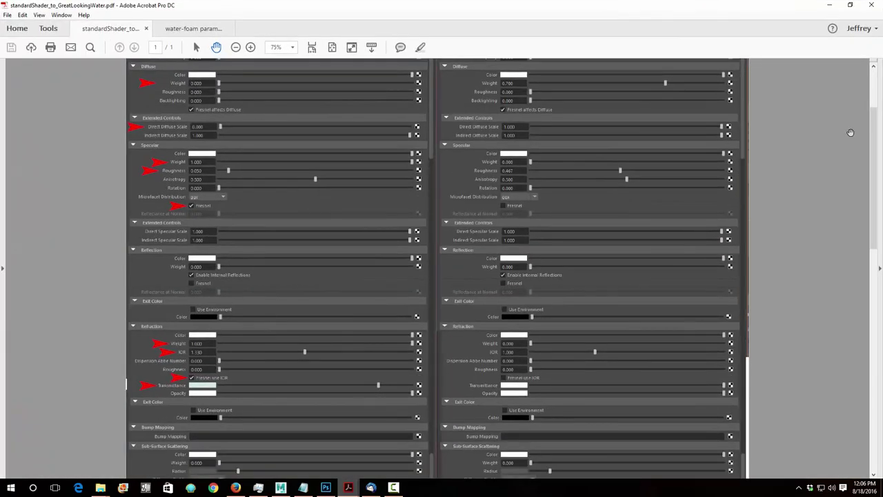
left_click(869, 6)
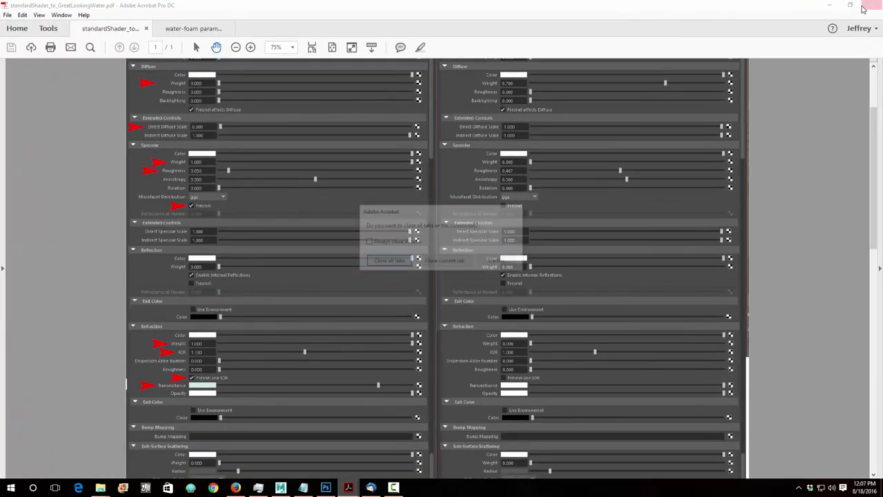
left_click(498, 261)
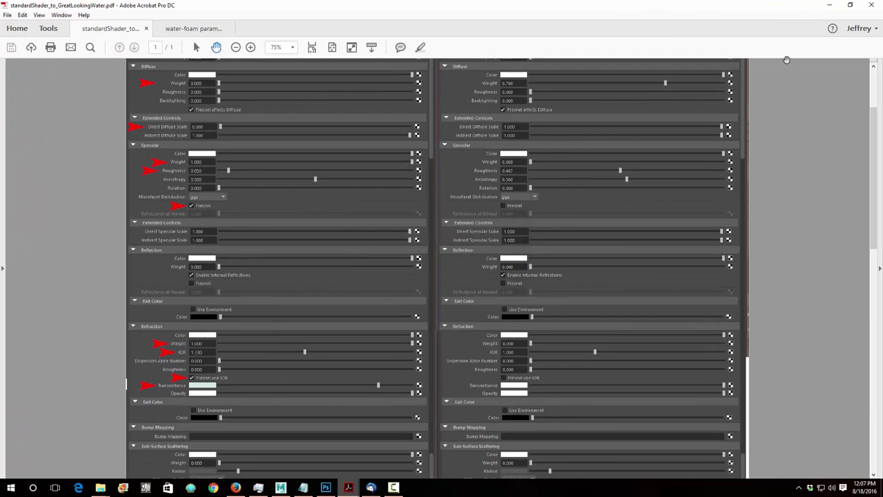
left_click(850, 5)
left_click_drag(868, 82, 614, 109)
left_click_drag(522, 13, 512, 10)
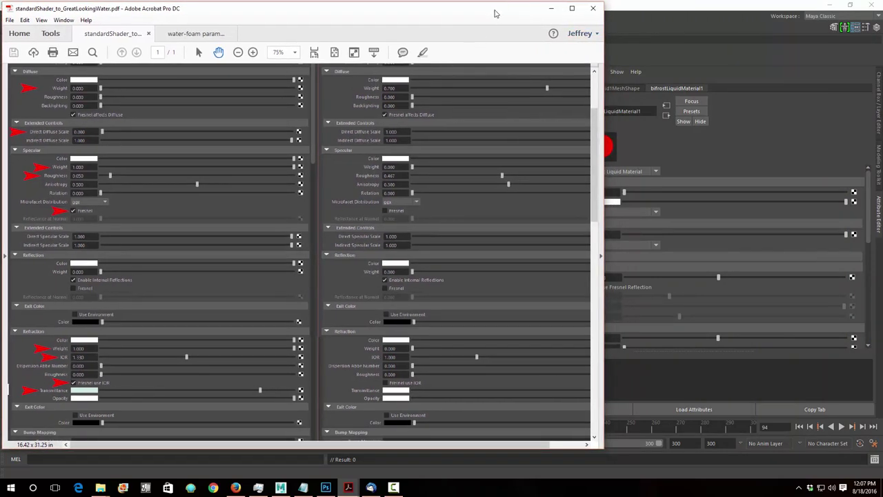
left_click_drag(498, 9, 612, 225)
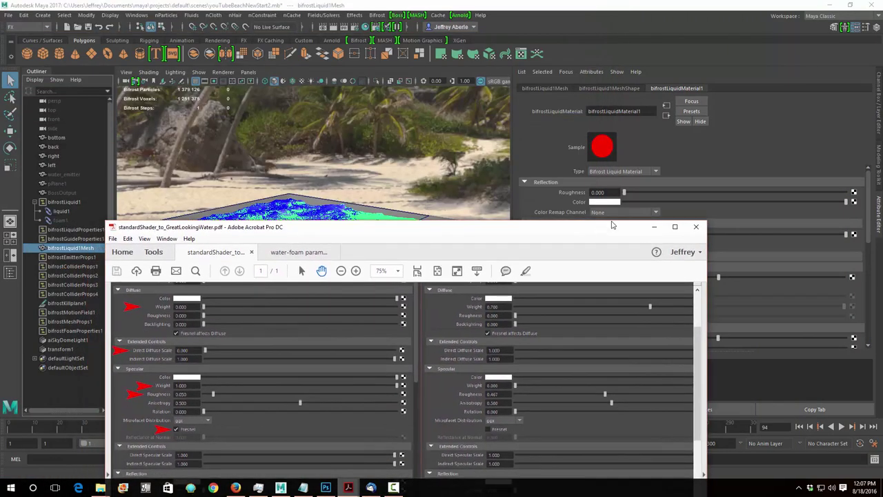
left_click_drag(526, 231, 436, 24)
left_click(868, 191)
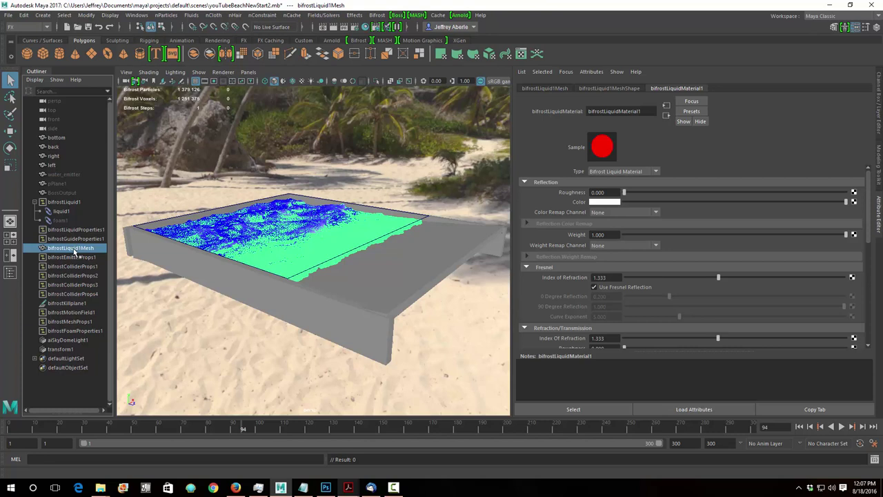
Assign a new Arnold aiStandard material to bifrostLiquid1Mesh and display the material's attributes
right_click_drag(298, 238, 300, 433)
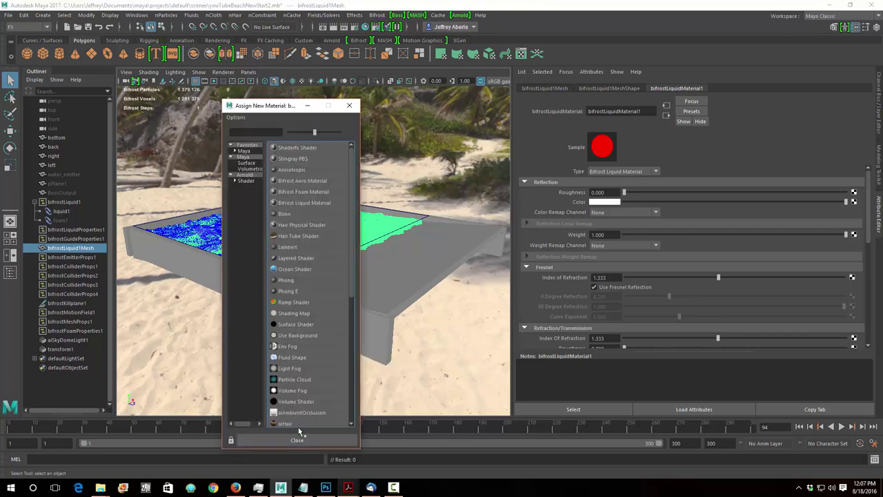
left_click(247, 181)
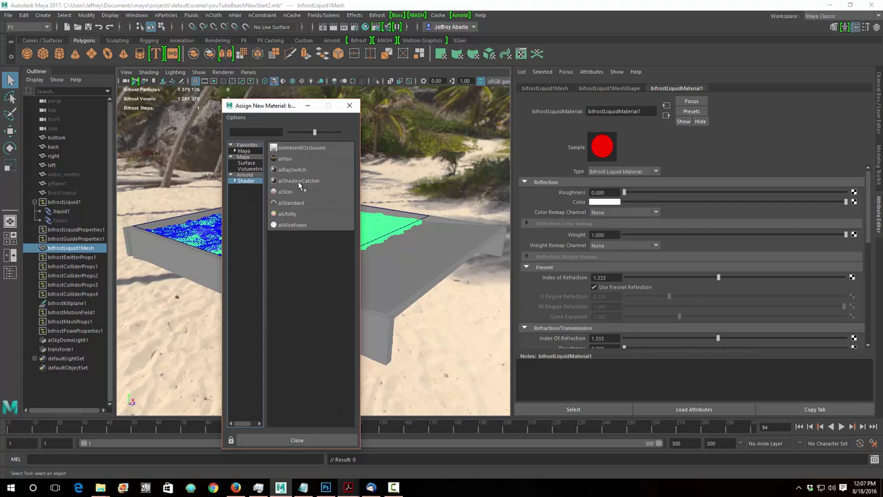
left_click(289, 203)
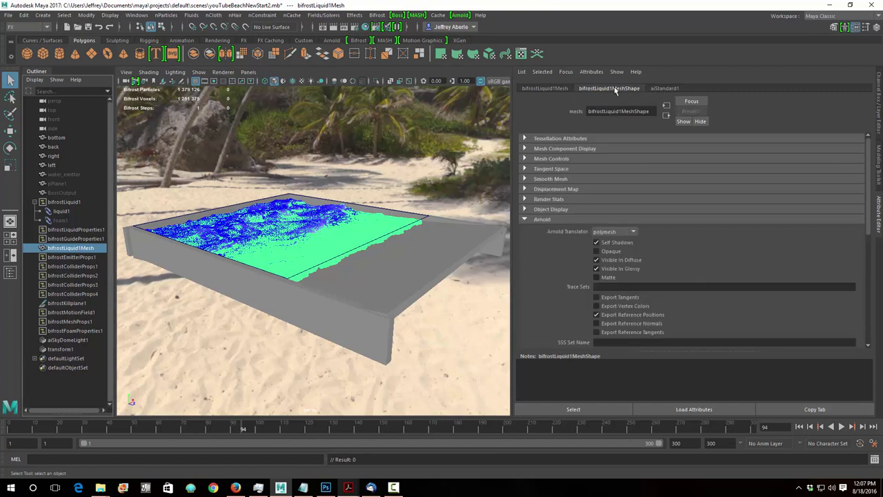
left_click(665, 88)
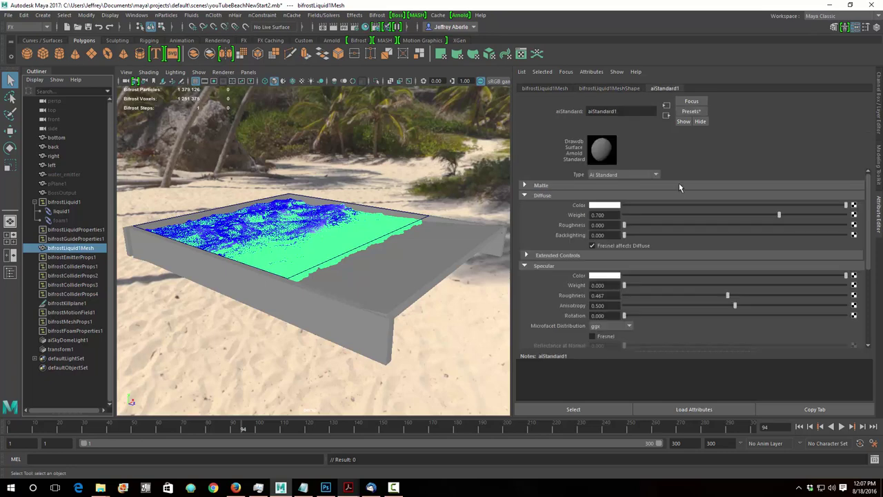
Place the water shader PDF beside the aiStandard1 attributes, narrow its window, and zoom the page out to 63.9%
mouse_move(348, 487)
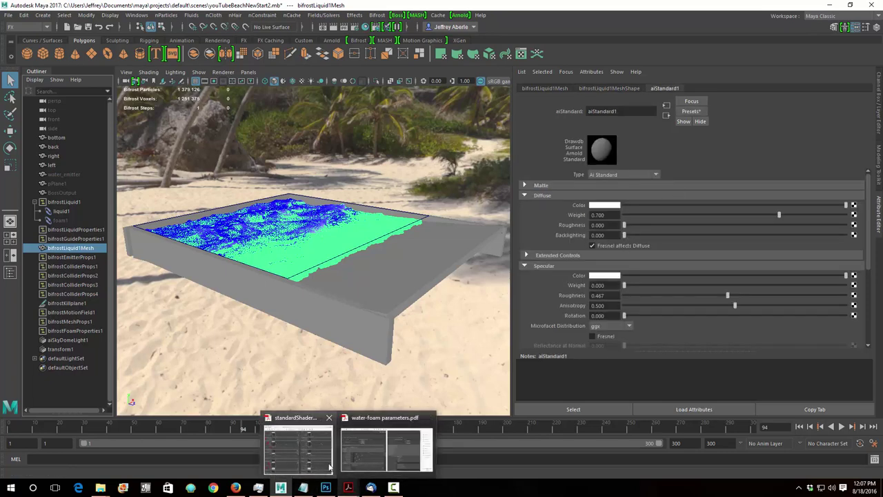
left_click(310, 448)
left_click_drag(519, 32, 498, 27)
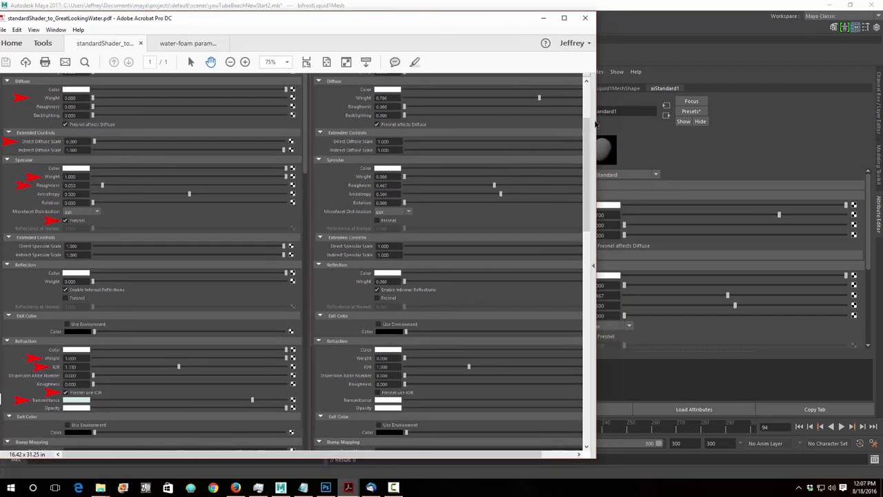
left_click_drag(595, 124, 545, 125)
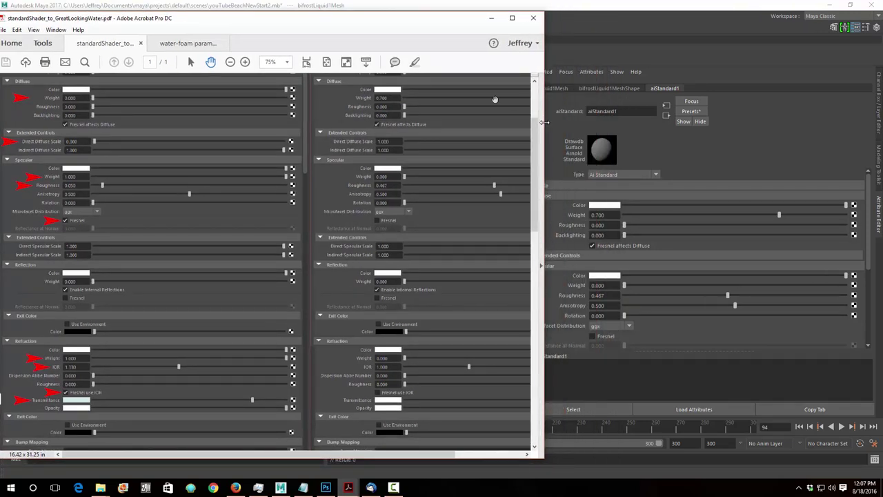
left_click(231, 62)
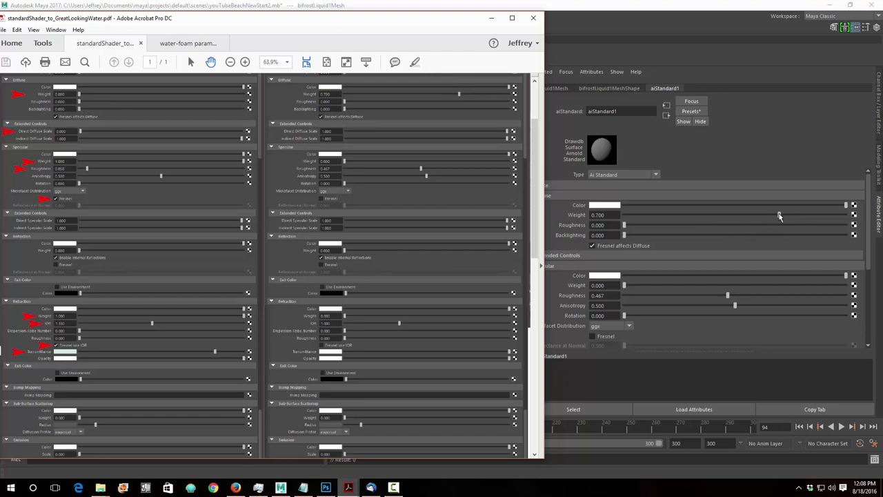
Set the Diffuse Weight and Direct Diffuse Scale of aiStandard1 to 0, following the water shader PDF
left_click_drag(780, 217, 612, 214)
mouse_move(349, 483)
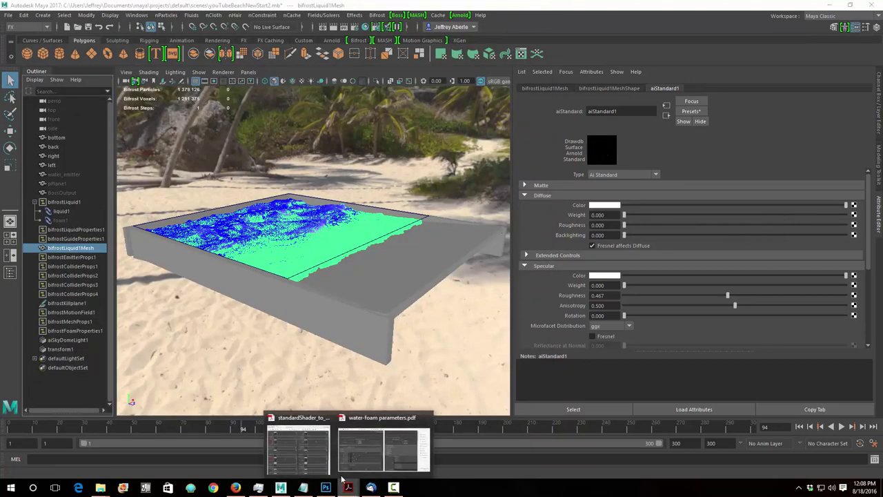
left_click(340, 429)
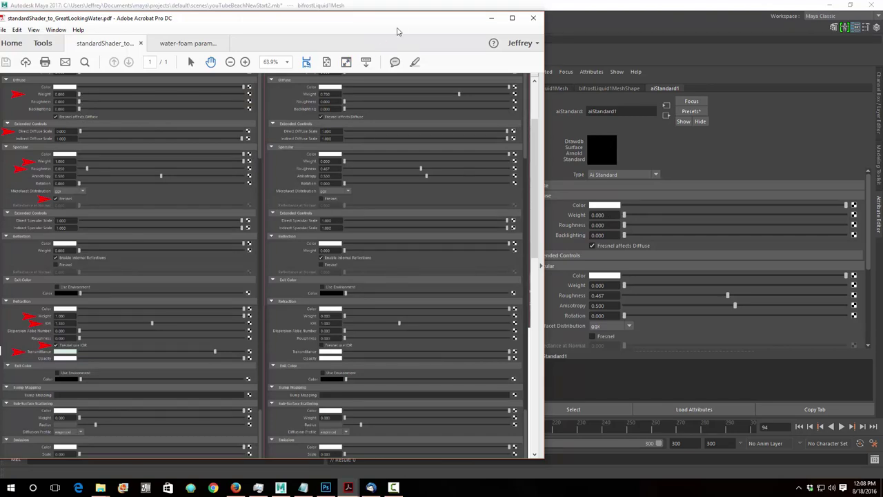
mouse_move(412, 22)
left_mouse_down()
mouse_move(385, 20)
mouse_move(420, 23)
left_mouse_up()
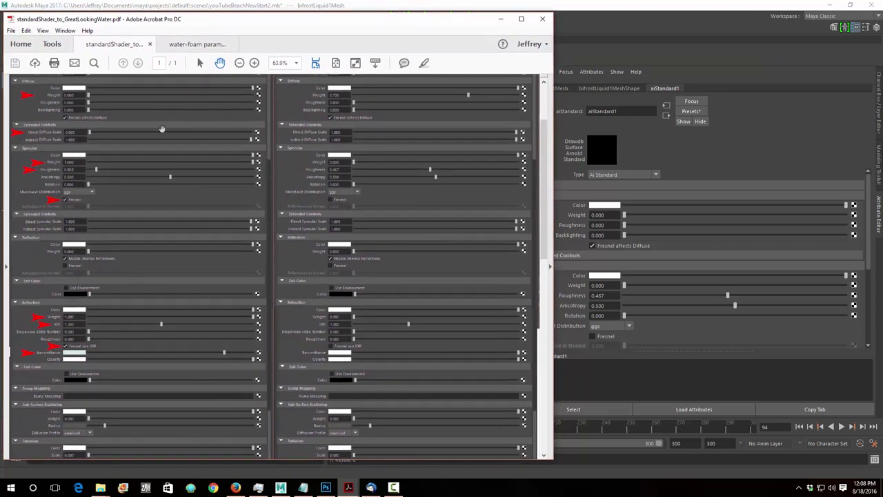
left_click(717, 158)
left_click(635, 255)
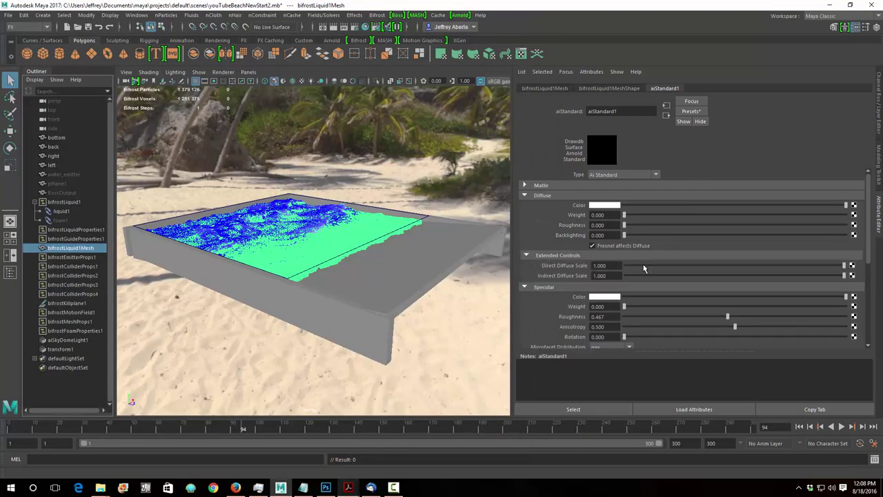
left_click_drag(644, 268, 623, 269)
Consult the PDF, then set the Specular Weight of aiStandard1 to 1 and its Roughness to about 0.006
mouse_move(348, 489)
left_click(313, 454)
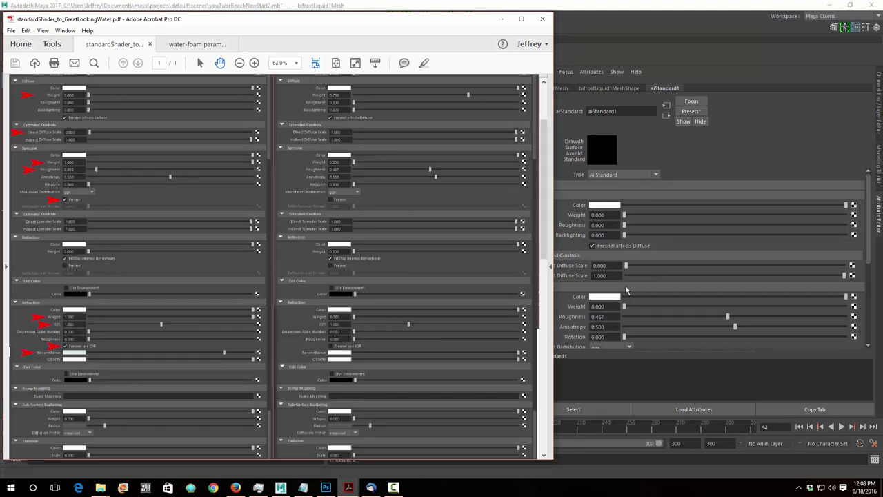
left_click(624, 308)
left_click_drag(625, 308, 845, 309)
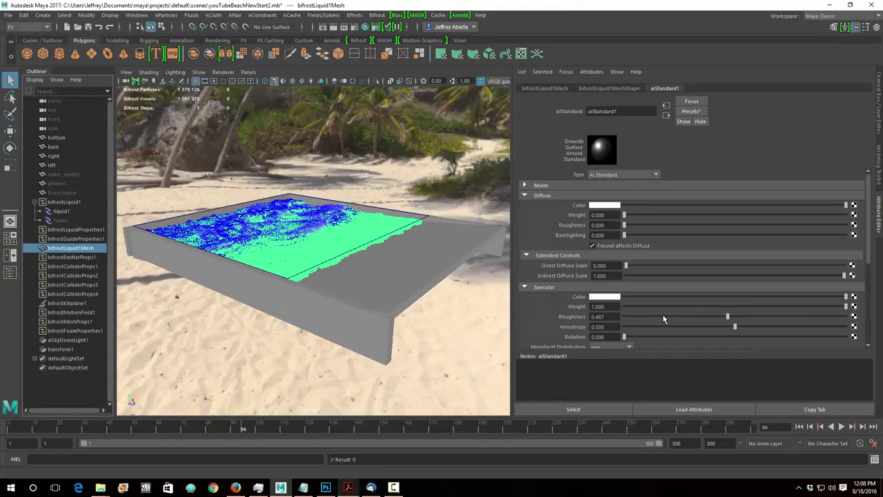
left_click_drag(662, 318, 628, 319)
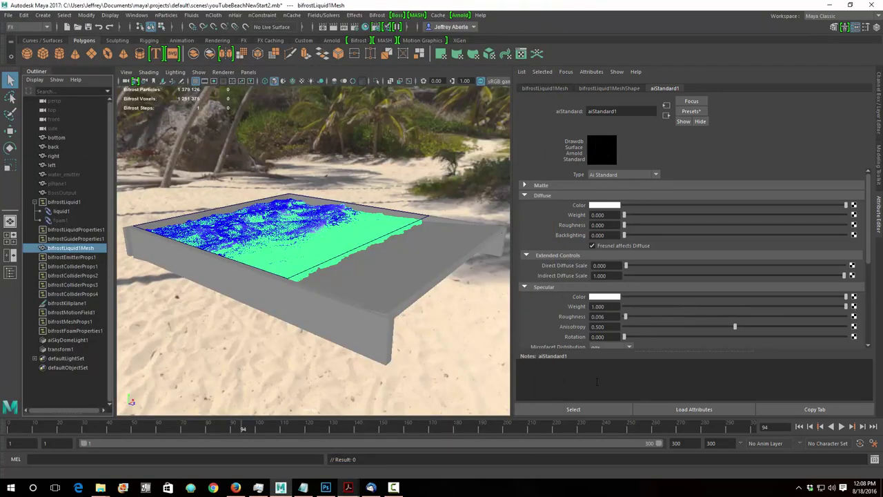
Check the marked specular option in the water shader PDF and enable Fresnel in the Specular settings of aiStandard1
mouse_move(349, 487)
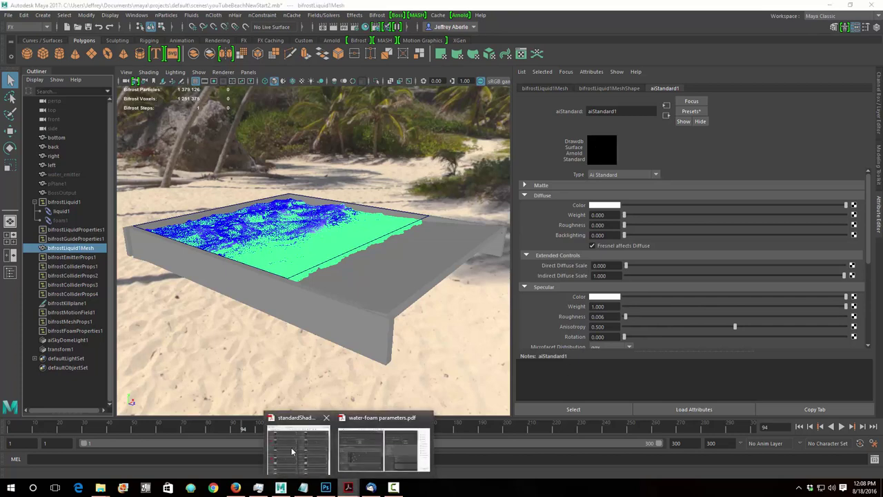
left_click(290, 447)
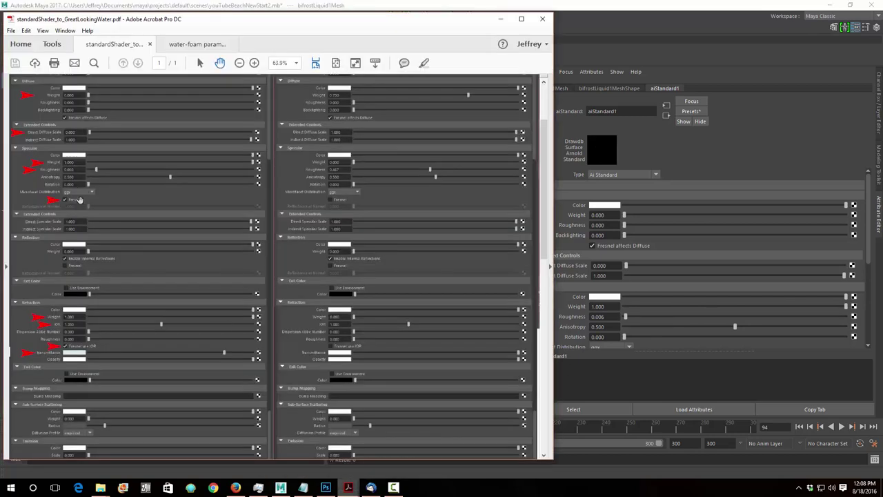
scroll(642, 287, "down", 1)
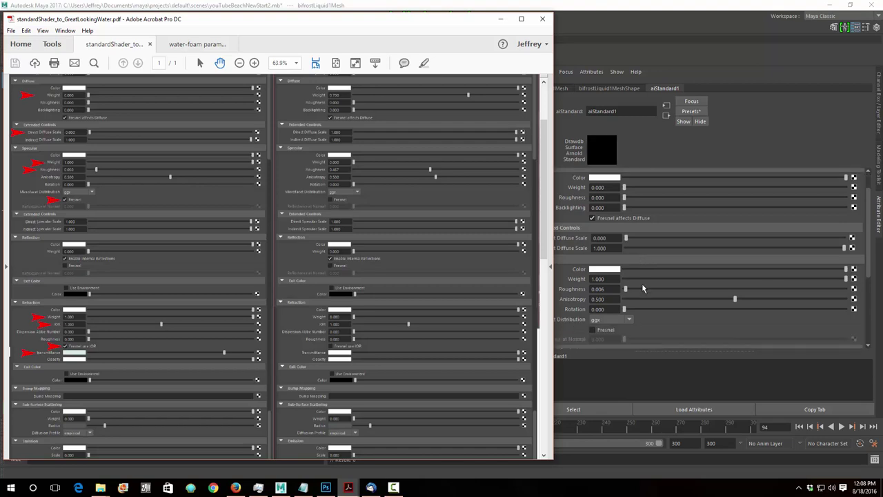
left_click(594, 332)
left_click(606, 333)
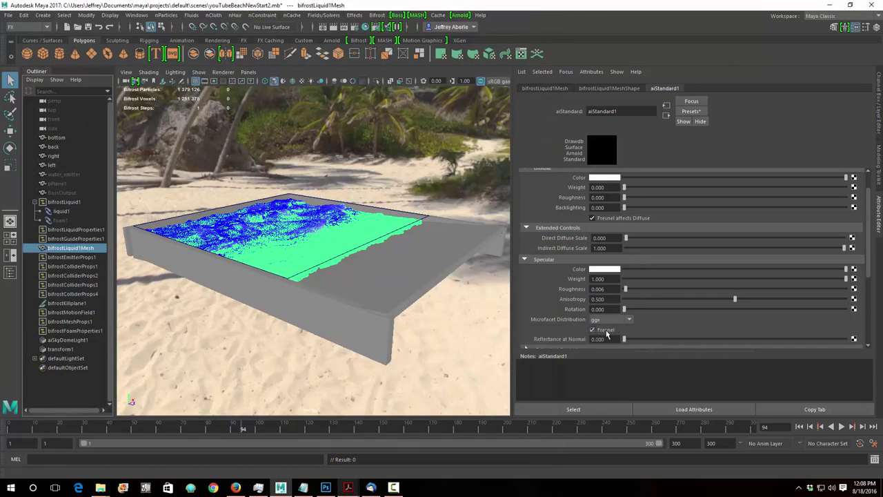
Expand the Specular Extended Controls, Reflection, Exit Color and Refraction sections of aiStandard1
scroll(640, 313, "down", 1)
scroll(647, 299, "down", 4)
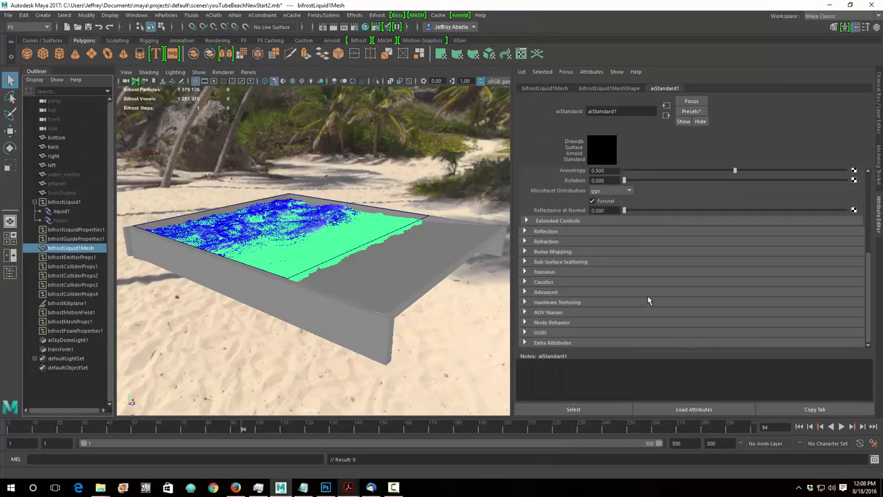
left_click(606, 222)
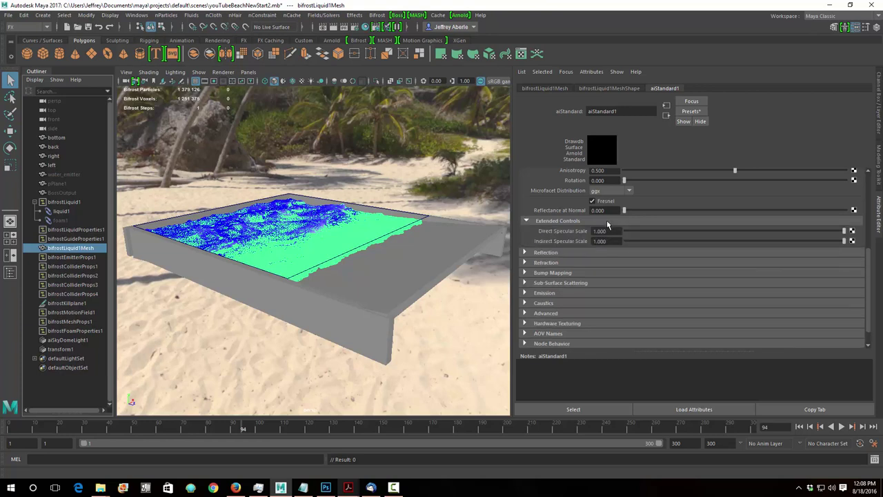
left_click(574, 253)
left_click(580, 312)
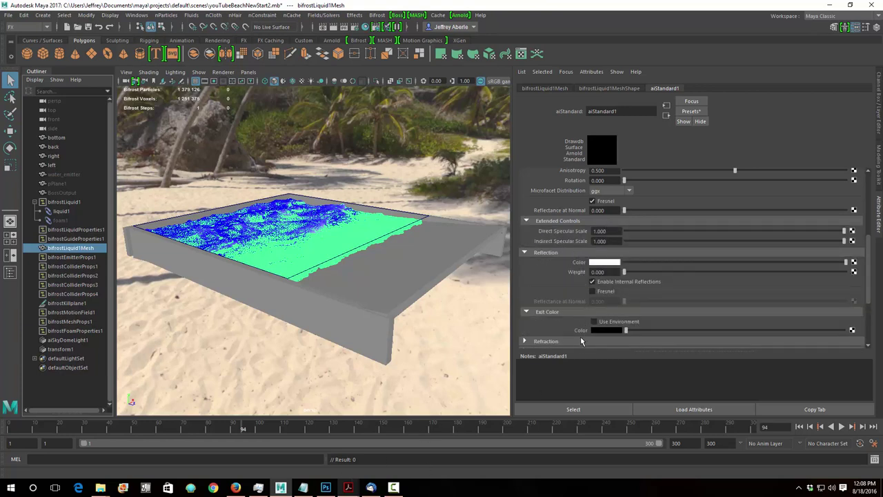
left_click(581, 340)
scroll(621, 297, "down", 1)
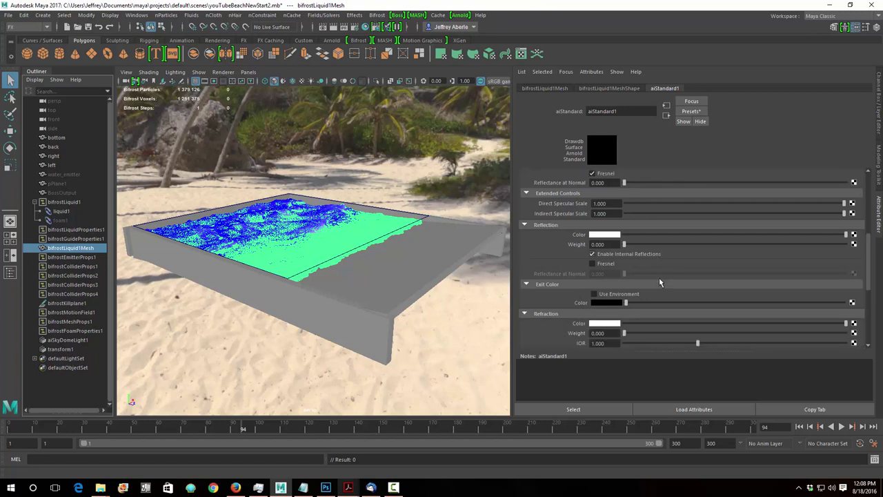
scroll(659, 279, "down", 1)
scroll(659, 279, "up", 1)
scroll(869, 240, "down", 1)
Consult the water shader PDF, then set the Refraction Weight of aiStandard1 to 1 and its IOR to 1.33
mouse_move(350, 487)
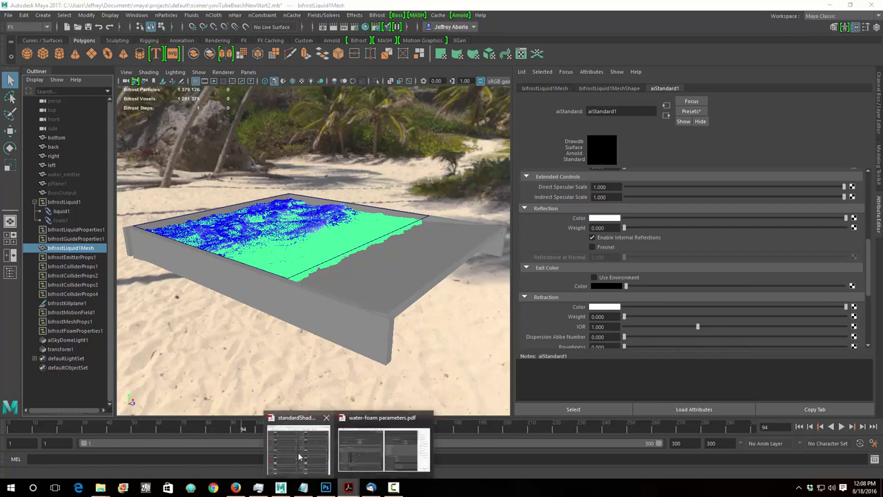
left_click(292, 448)
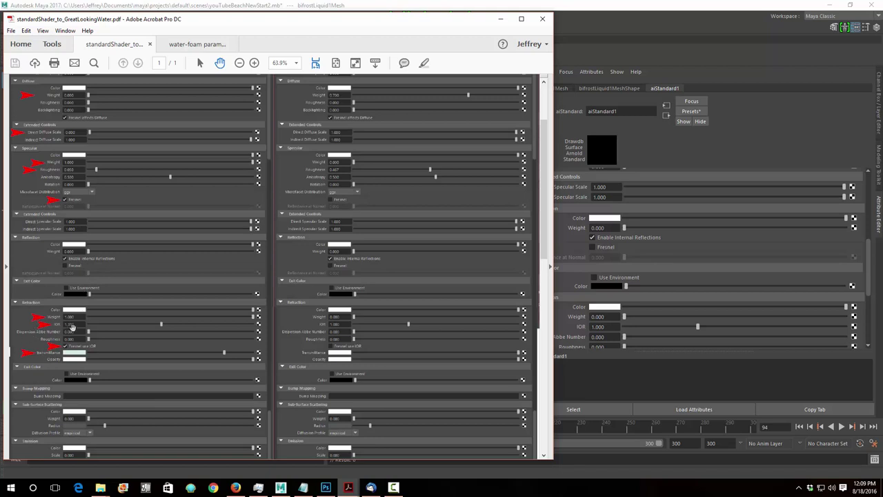
left_click_drag(375, 28, 363, 25)
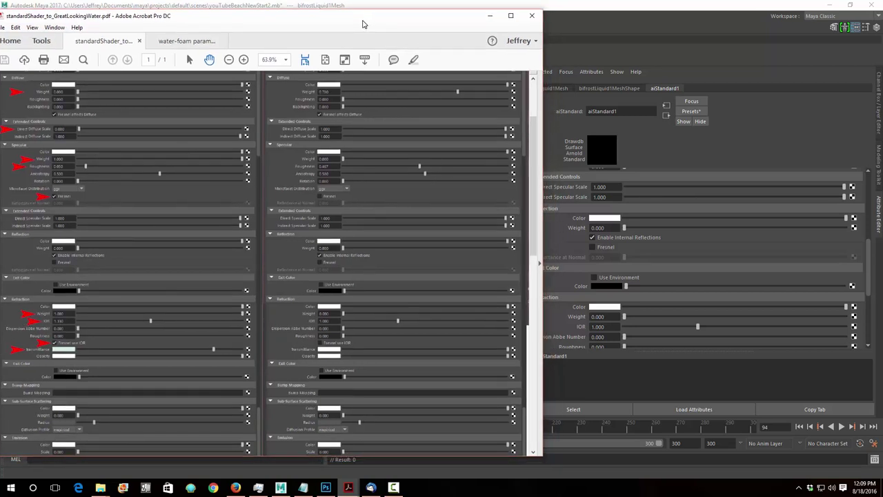
left_click(626, 319)
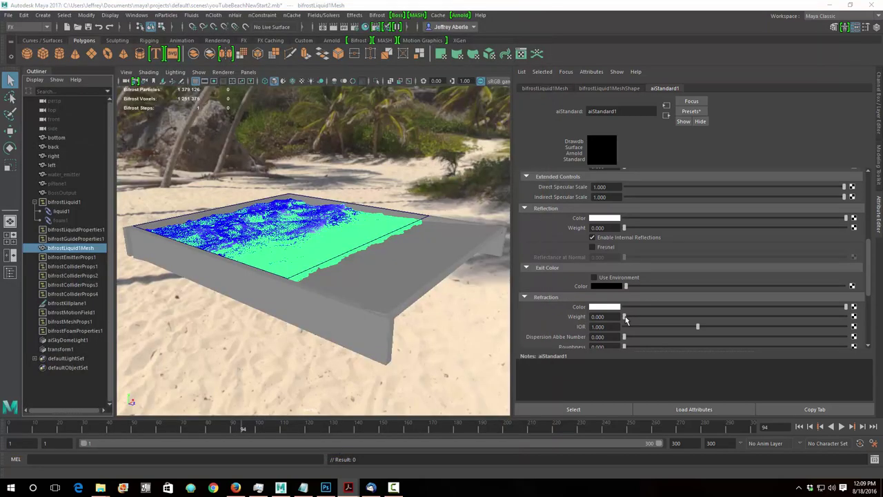
left_click_drag(626, 319, 849, 316)
scroll(733, 312, "down", 1)
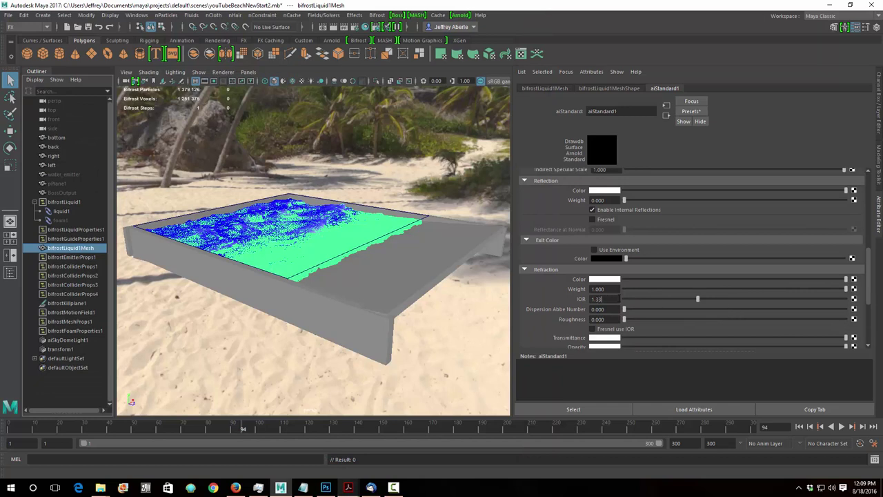
key("Tab")
Enable Fresnel use IOR and give the Refraction Transmittance a slightly darkened pale blue-green color with a value of about 0.896
scroll(680, 319, "down", 1)
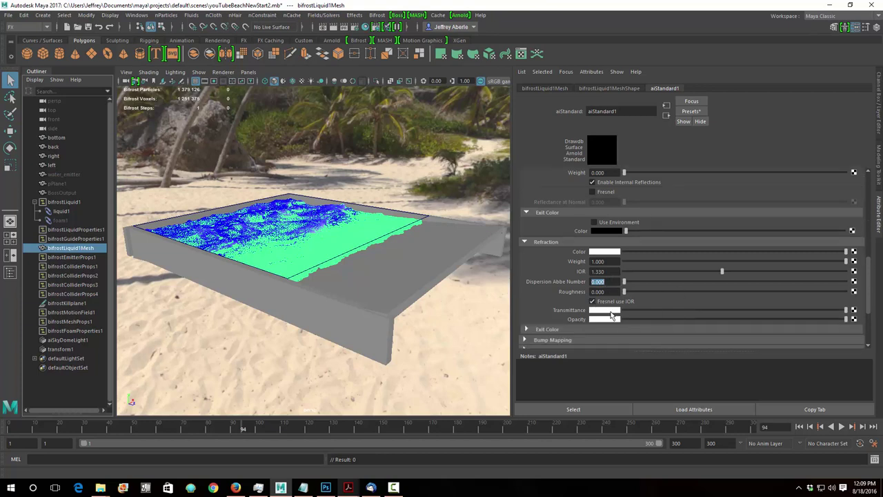
left_click_drag(846, 311, 824, 312)
left_click(611, 310)
left_click(609, 310)
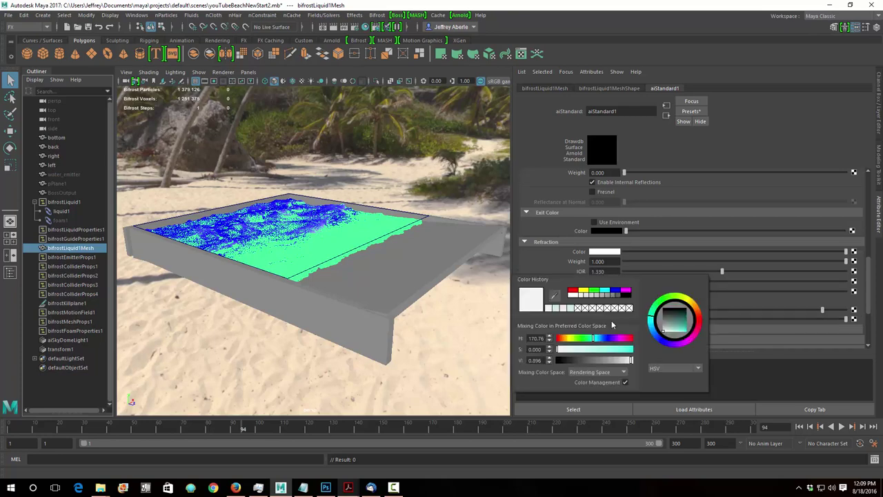
left_click_drag(600, 350, 596, 351)
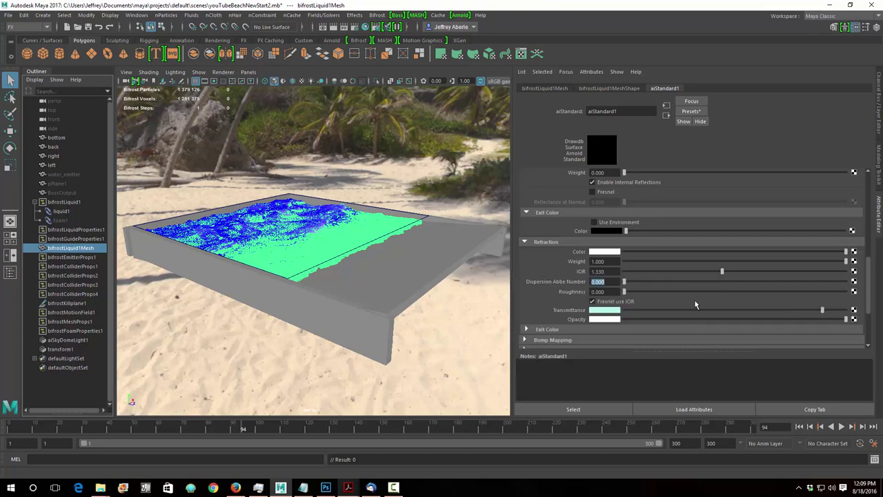
Compare the aiStandard1 settings with the water and default shader columns in the PDF, then minimize the document
mouse_move(349, 488)
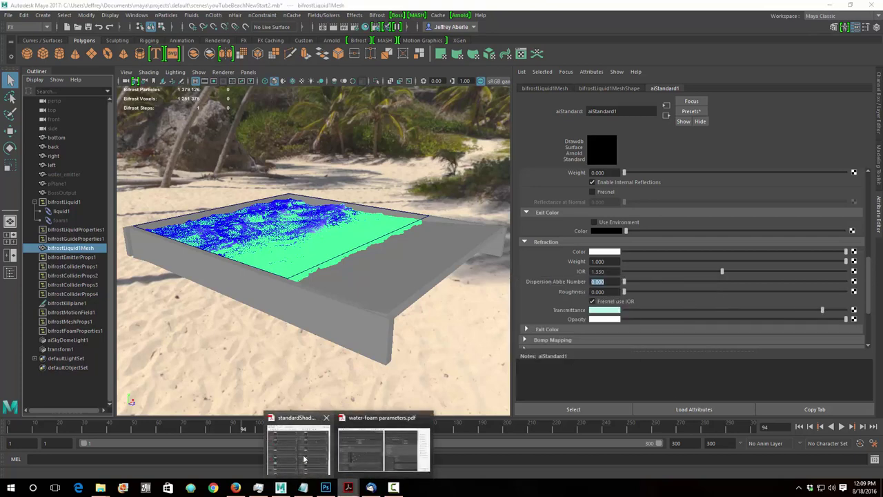
left_click(303, 448)
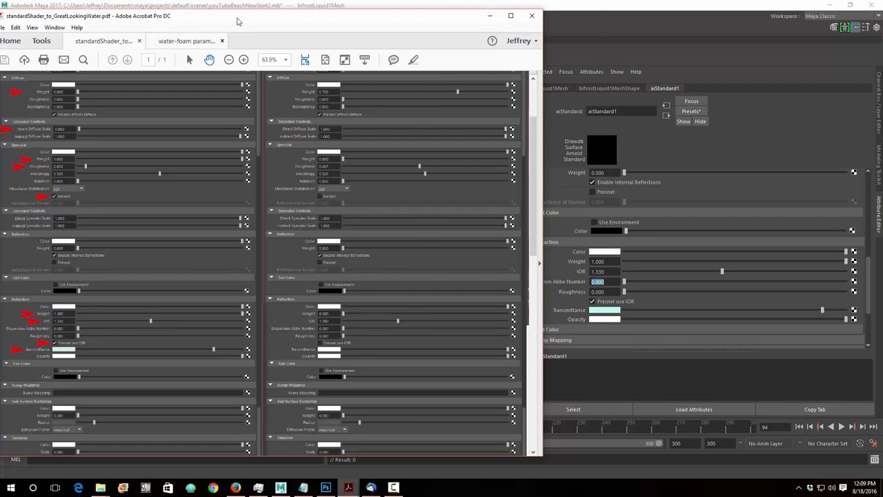
left_click_drag(237, 21, 282, 16)
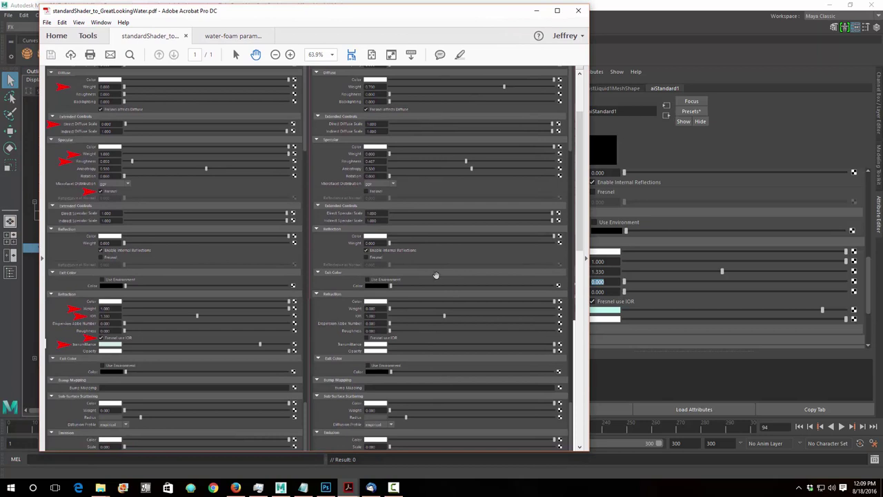
scroll(435, 275, "up", 3)
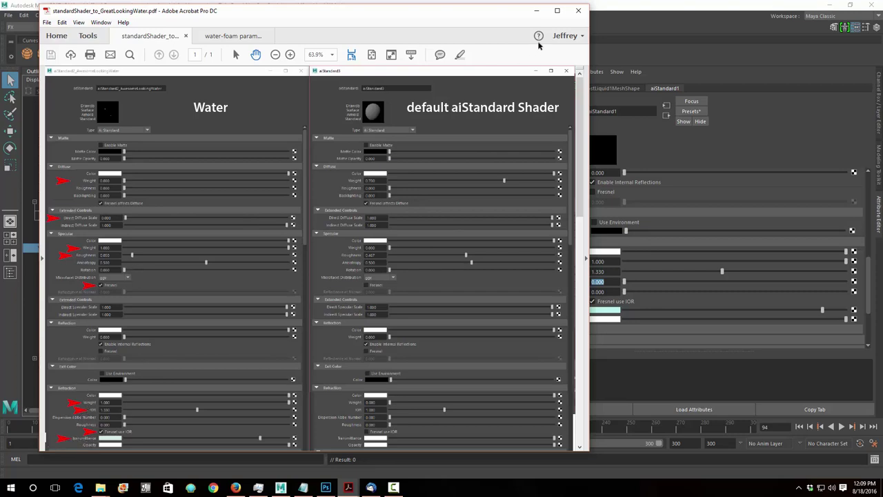
left_click(537, 10)
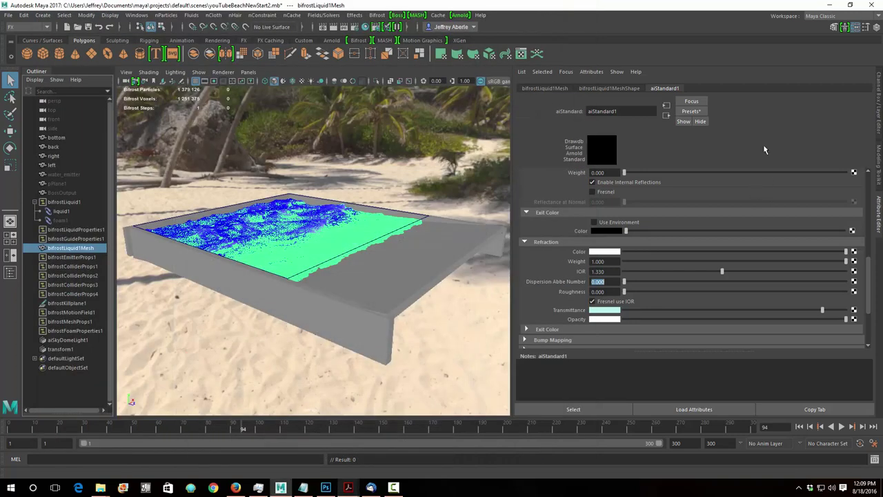
Check the sampling and ray depth values in mayaNotes.txt and open the Arnold Render Settings
left_click(297, 441)
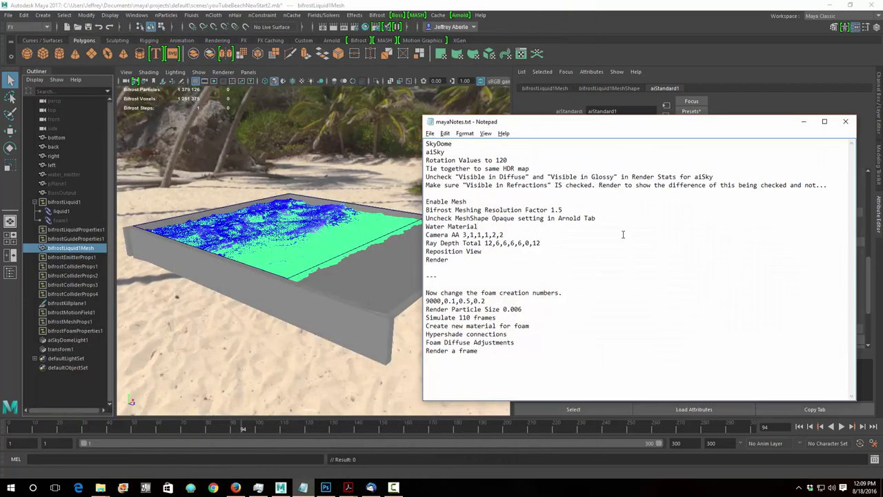
left_click(479, 228)
left_click_drag(575, 127, 611, 123)
left_click(526, 15)
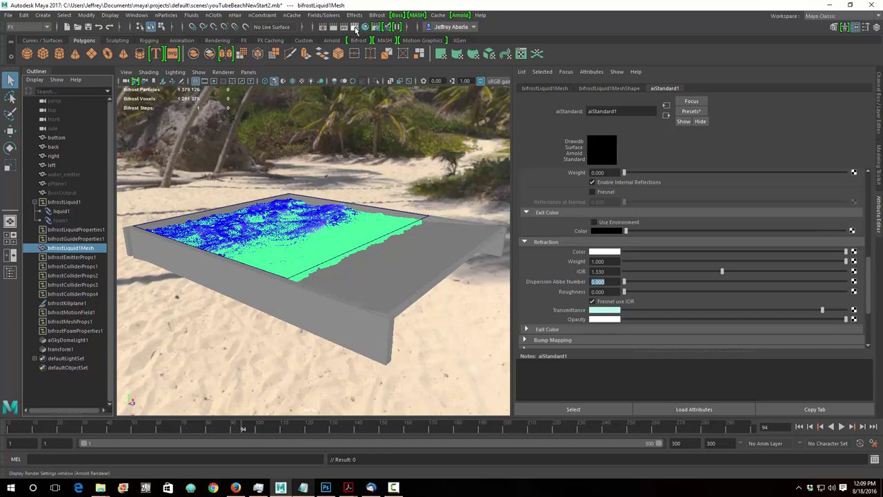
left_click(356, 30)
left_click_drag(238, 109, 233, 90)
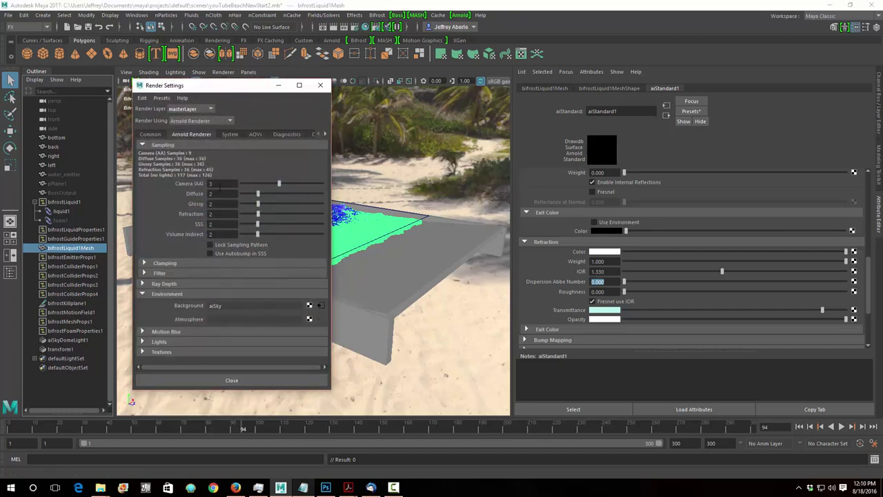
Set the Arnold Diffuse, Glossy, Refraction and SSS sampling values to 1, consulting the notes
left_click(303, 488)
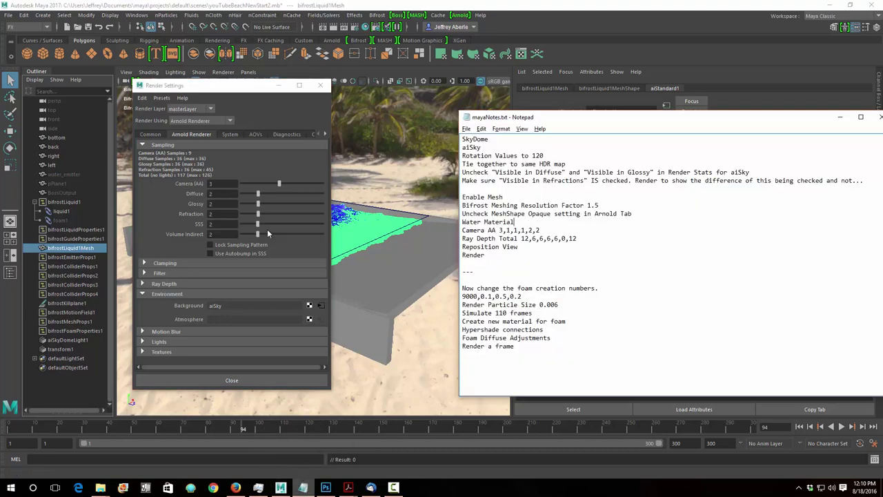
double_click(219, 194)
type("1")
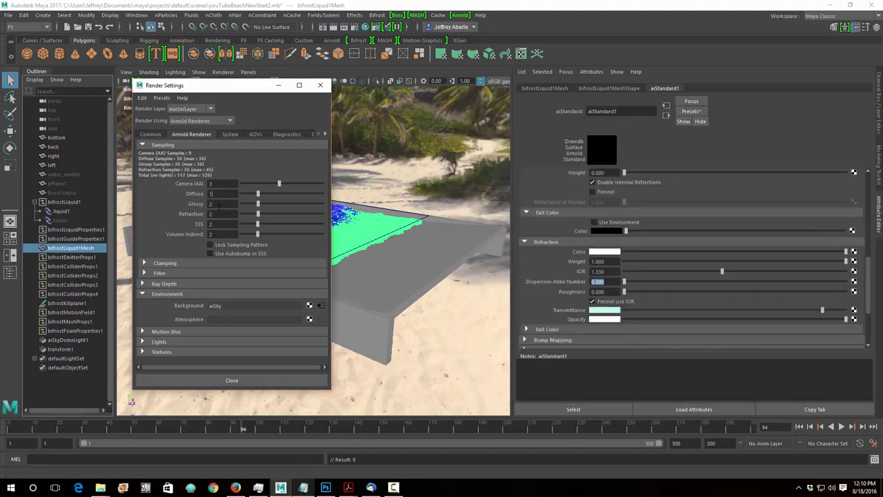
key("Tab")
type("1")
key("Tab")
type("1")
key("Tab")
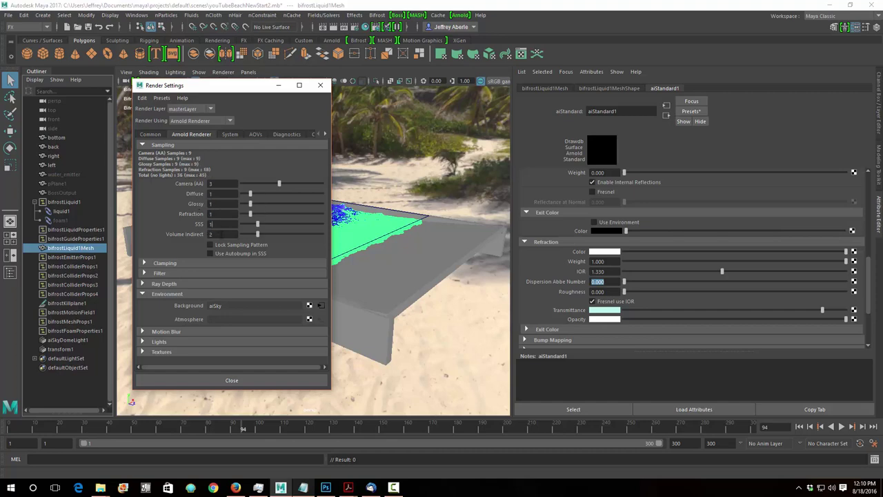
Following the notes, set the Ray Depth Total to 12 and its Diffuse, Glossy, Reflection and Refraction depths to 6
left_click(303, 487)
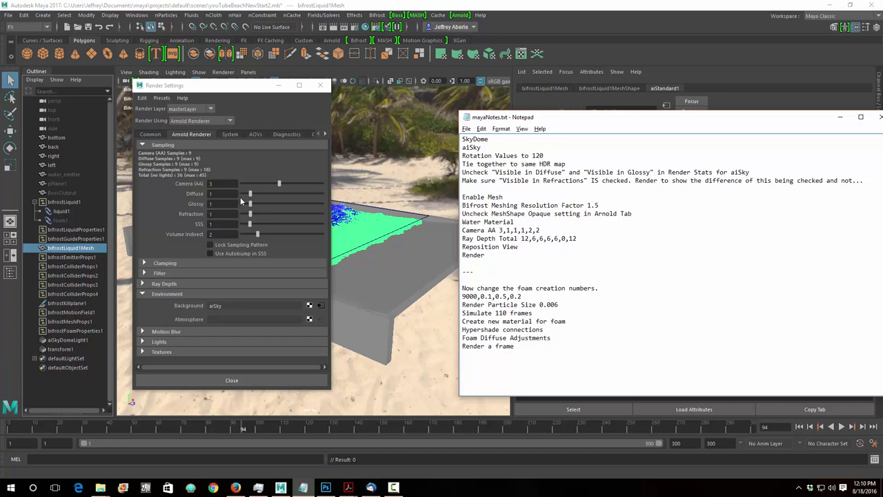
left_click(205, 283)
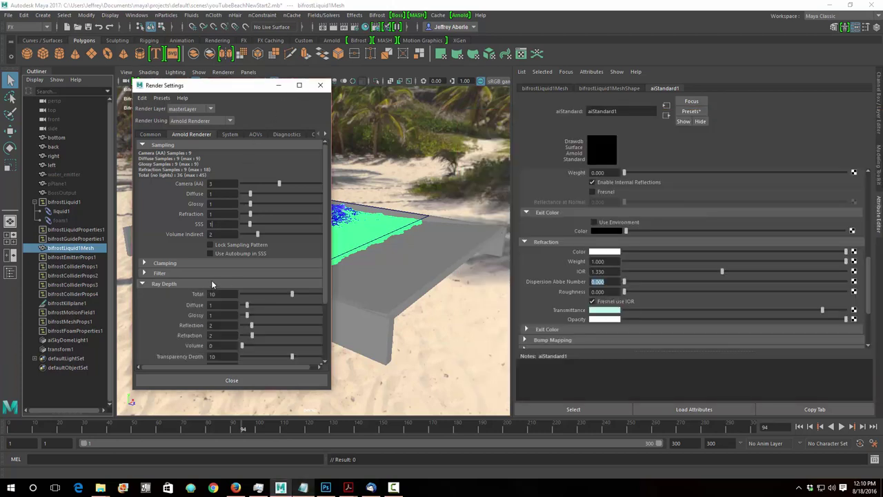
scroll(259, 280, "down", 2)
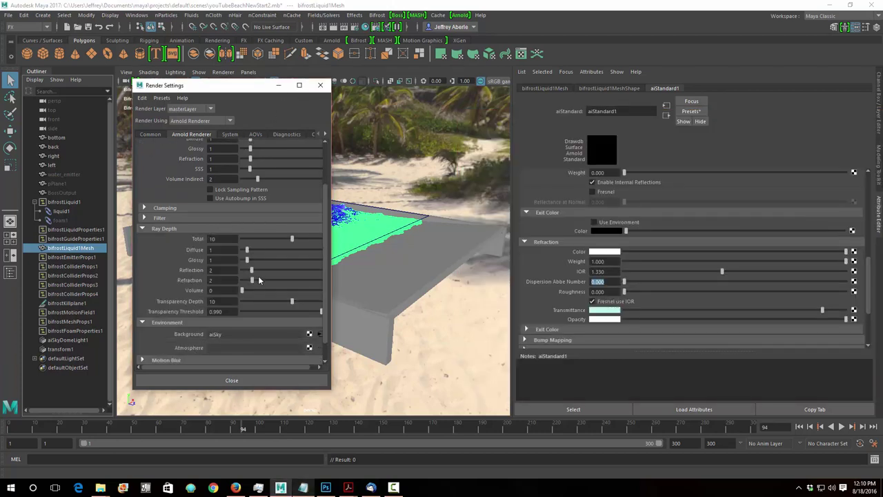
left_click(304, 489)
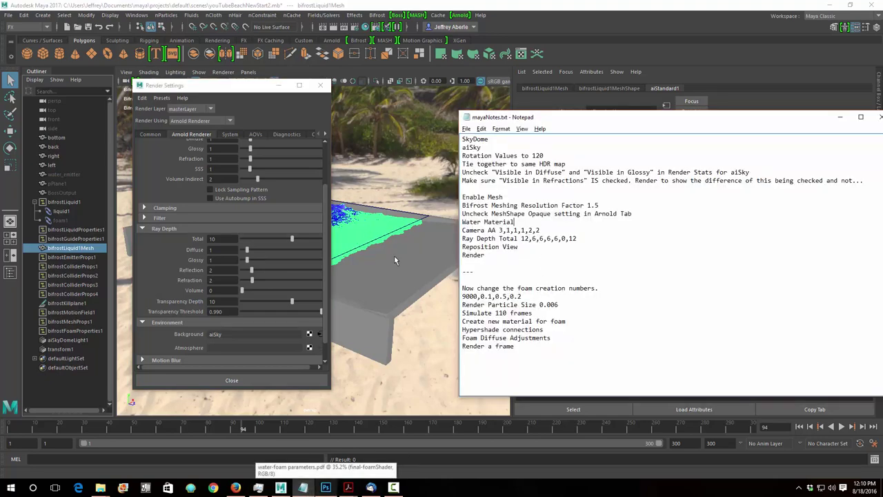
double_click(231, 238)
type("12")
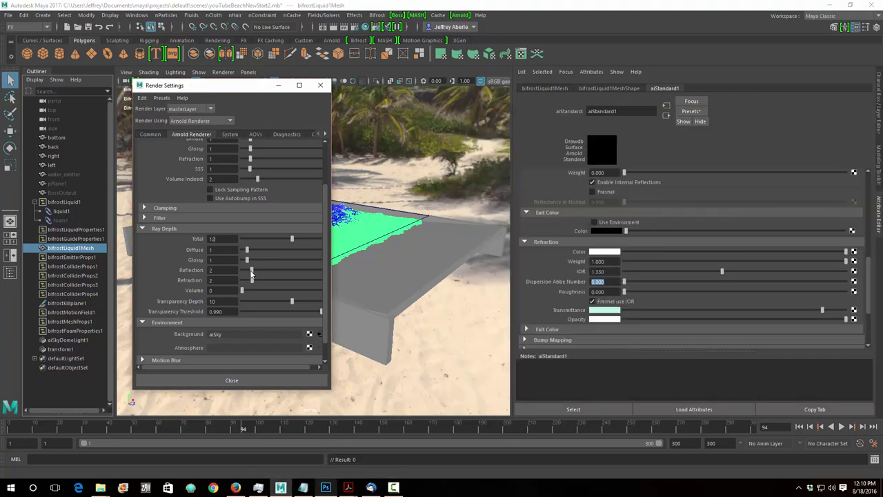
key("Tab")
type("6")
key("Tab")
type("6")
key("Tab")
type("6")
key("Tab")
type("6")
key("Tab")
Check the last ray depth value in the notes and set Transparency Depth to 12
left_click(303, 487)
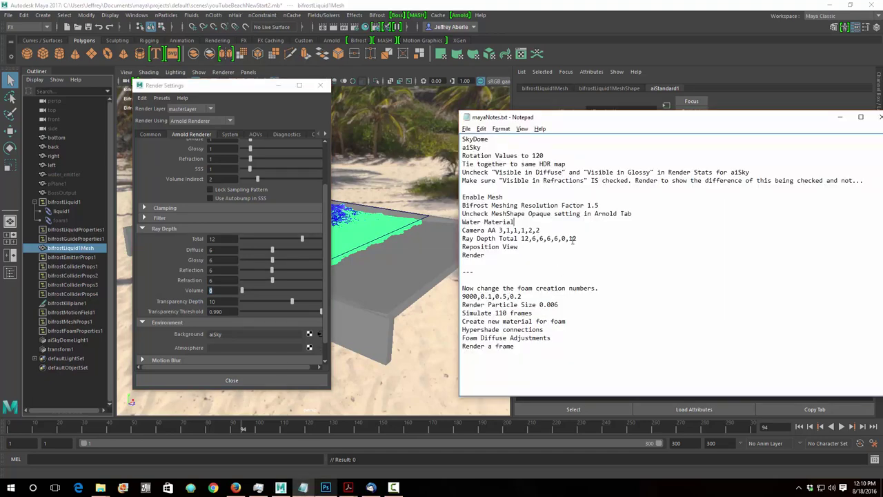
left_click(241, 305)
type("12")
key("Tab")
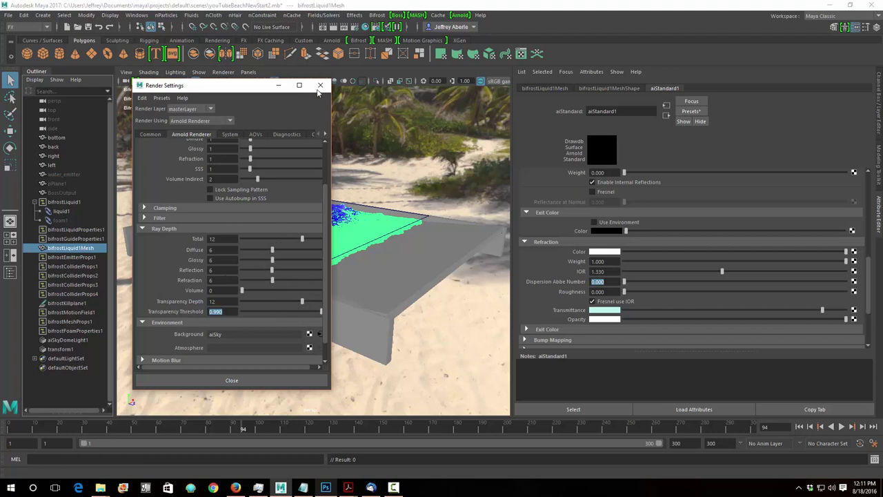
Review the Common and Arnold Renderer settings, then close Render Settings
left_click(152, 134)
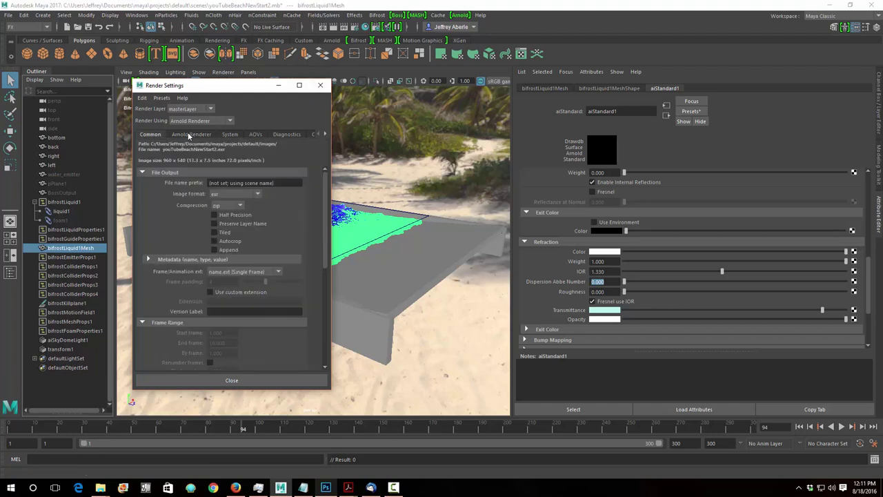
left_click(191, 135)
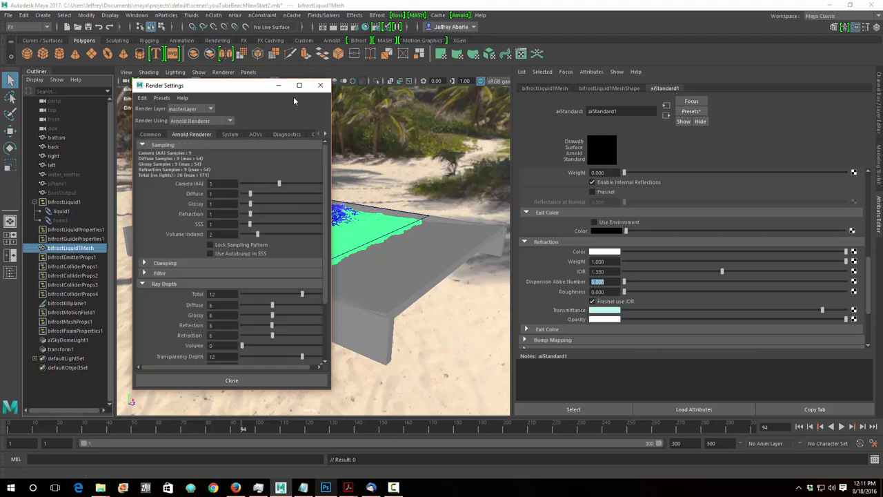
left_click(319, 87)
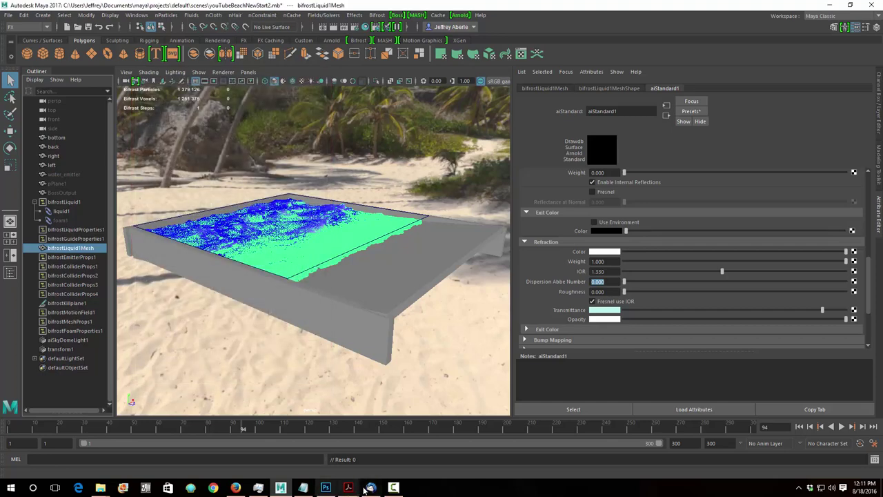
Bring up mayaNotes.txt, move it fully into view, and read the step that follows the ray depth settings
left_click(303, 488)
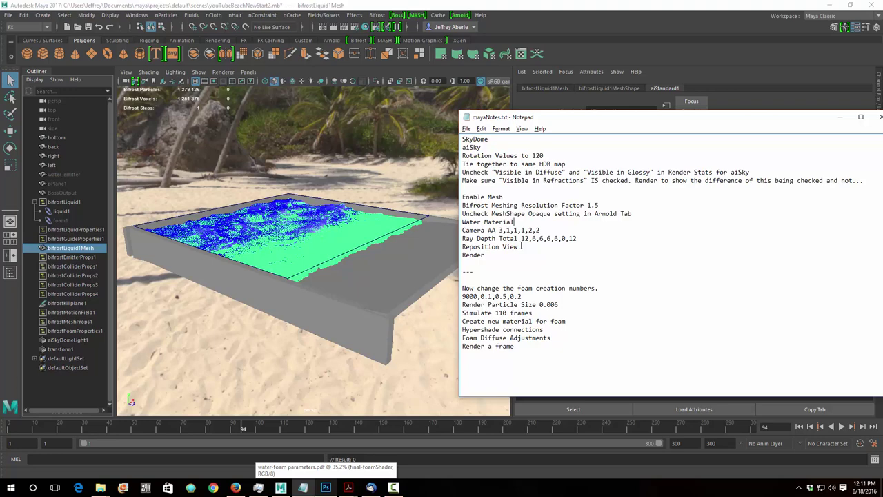
left_click_drag(735, 119, 699, 118)
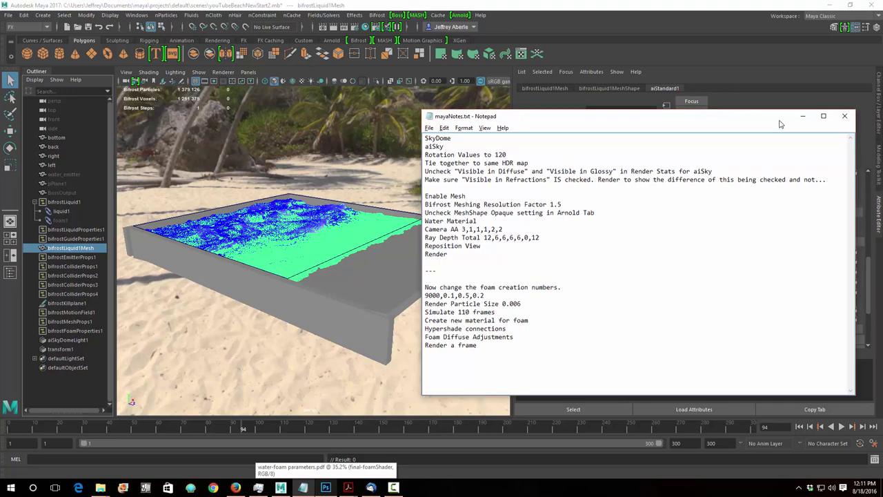
Hide the bottom, back, right and left tank pieces and turn off particle display for liquid1
left_click(804, 118)
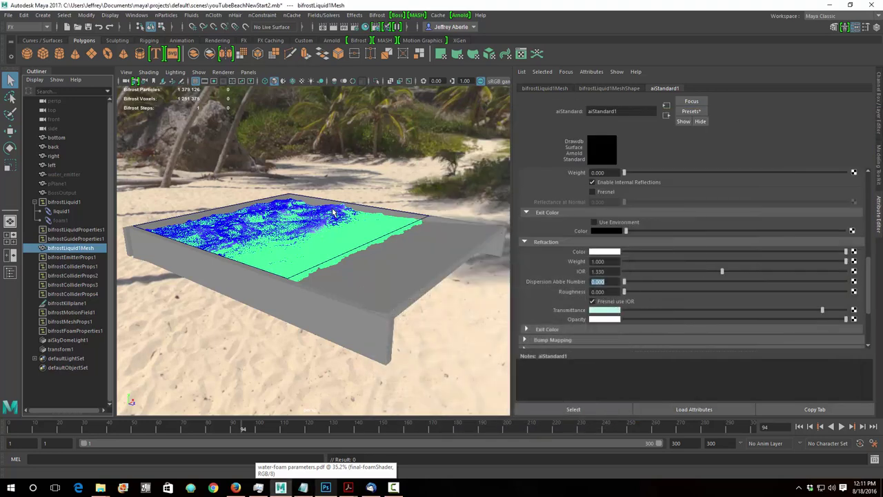
left_click_drag(329, 222, 326, 221, "alt")
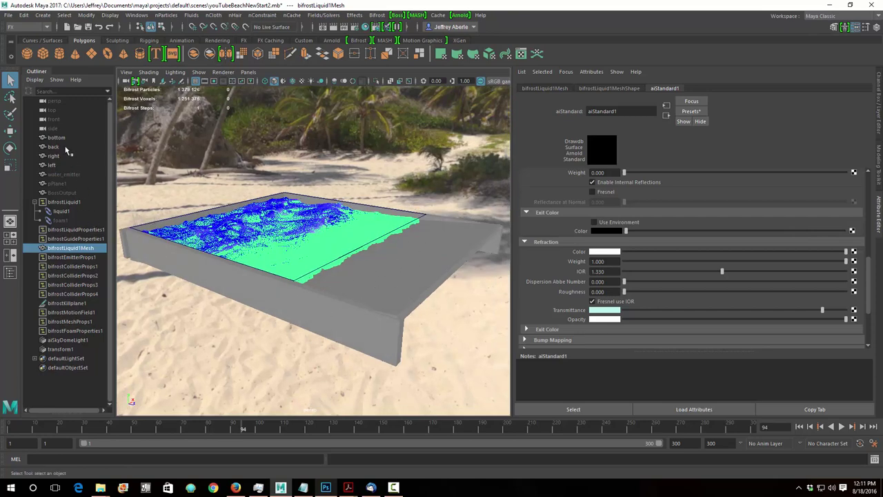
left_click_drag(62, 137, 62, 165)
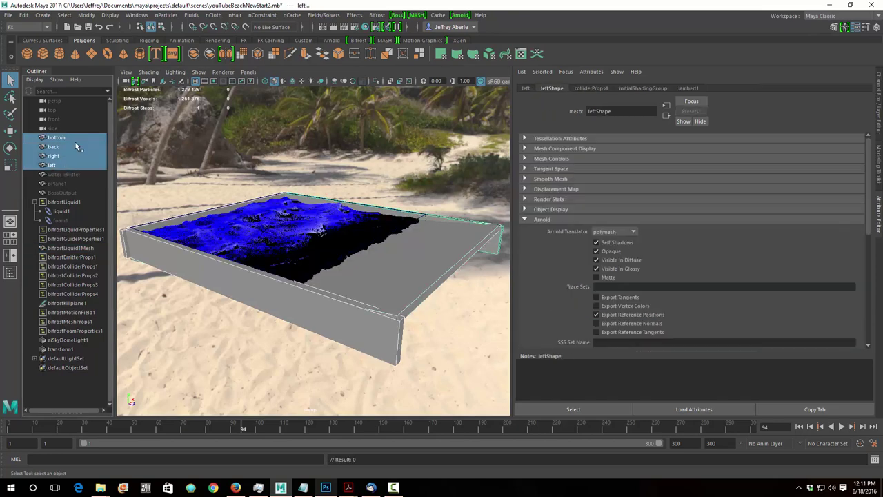
key("ctrl+h")
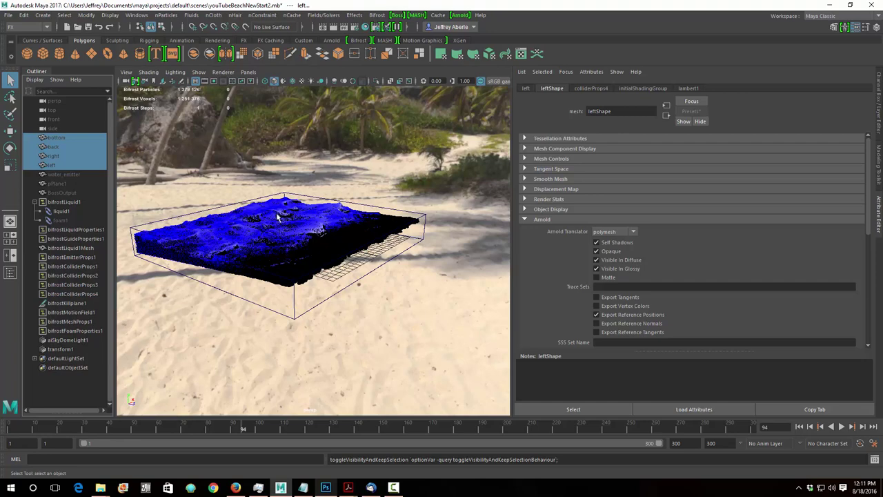
left_click(76, 211)
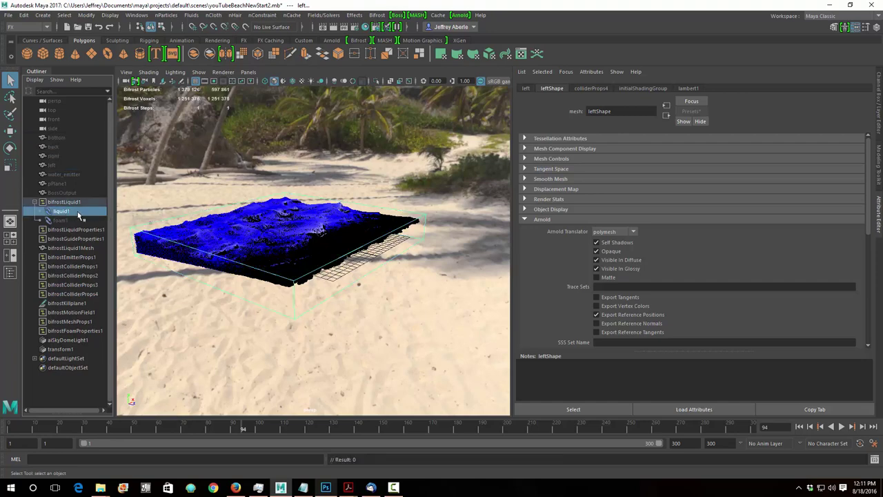
left_click(607, 189)
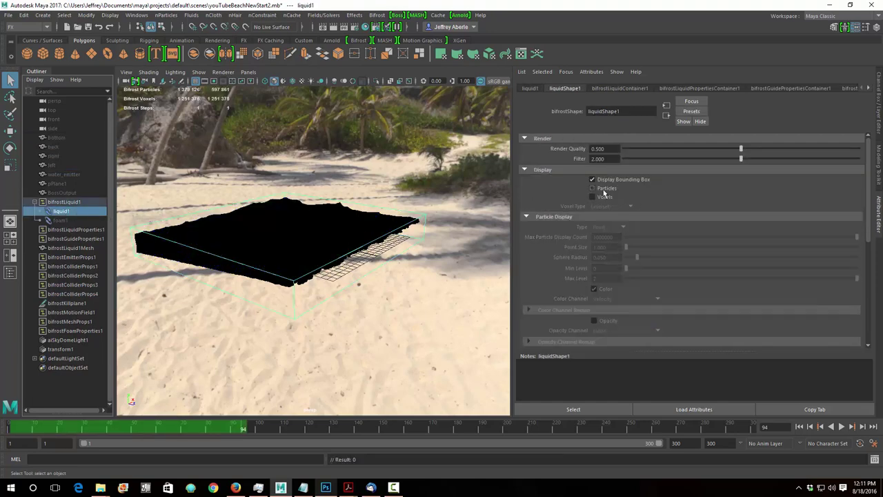
Render frame 94 with the Arnold Renderer from a closer view of the liquid mesh
scroll(325, 252, "up", 5)
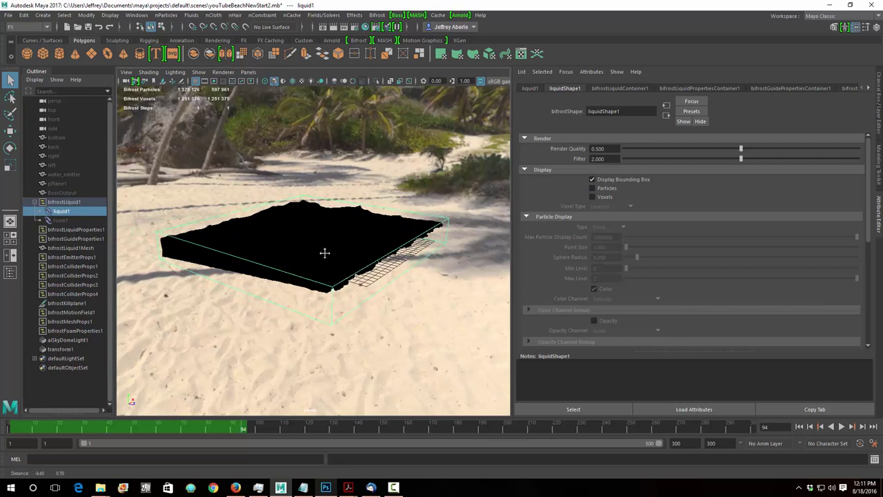
middle_click_drag(335, 253, 351, 248, "alt")
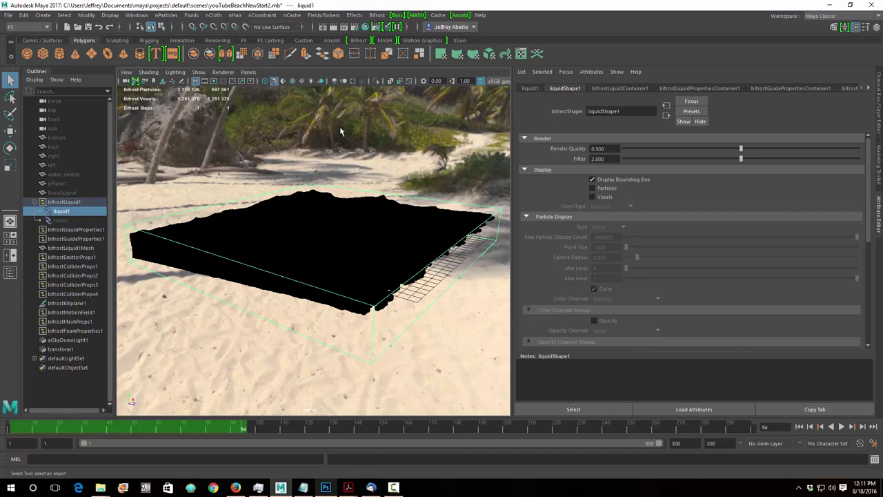
left_click(321, 28)
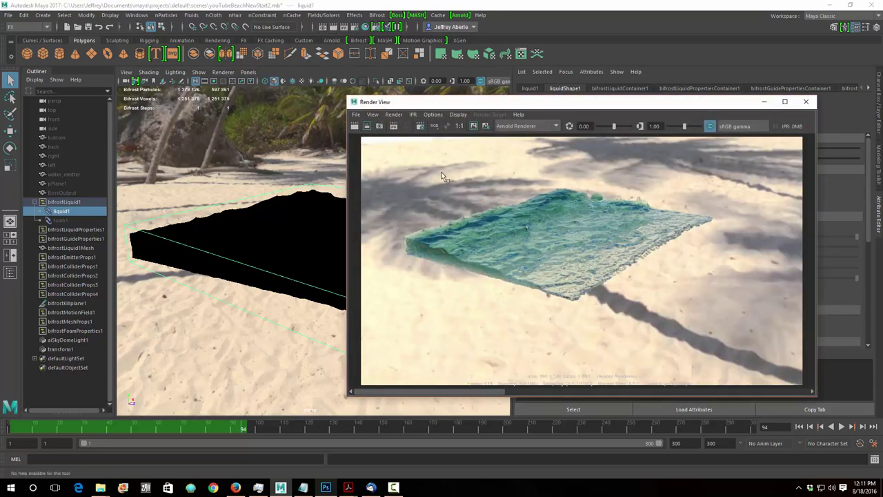
left_click(355, 127)
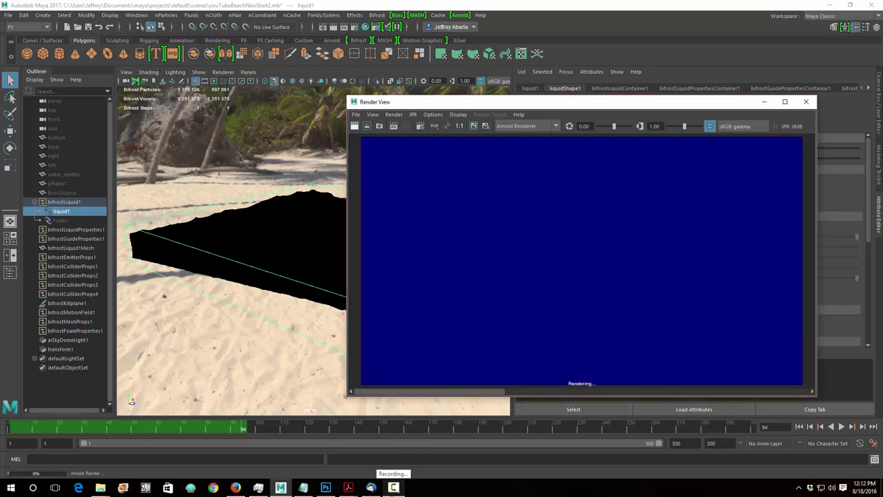
left_click(394, 488)
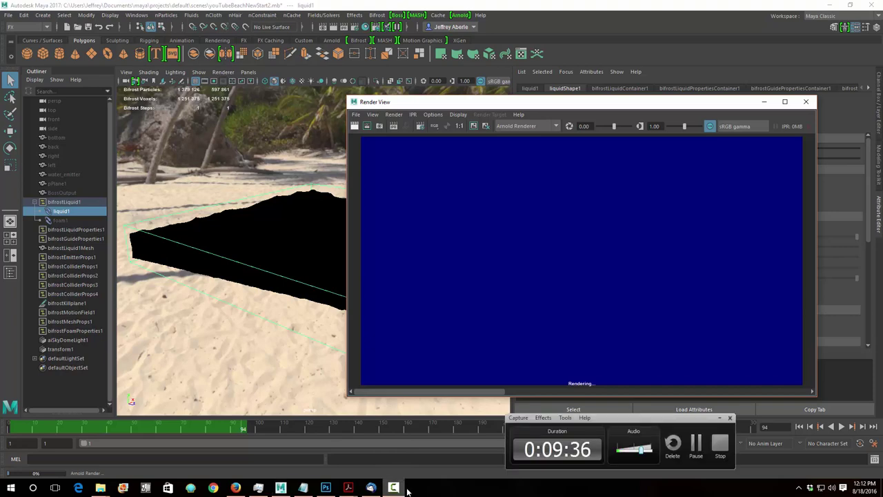
left_click(697, 445)
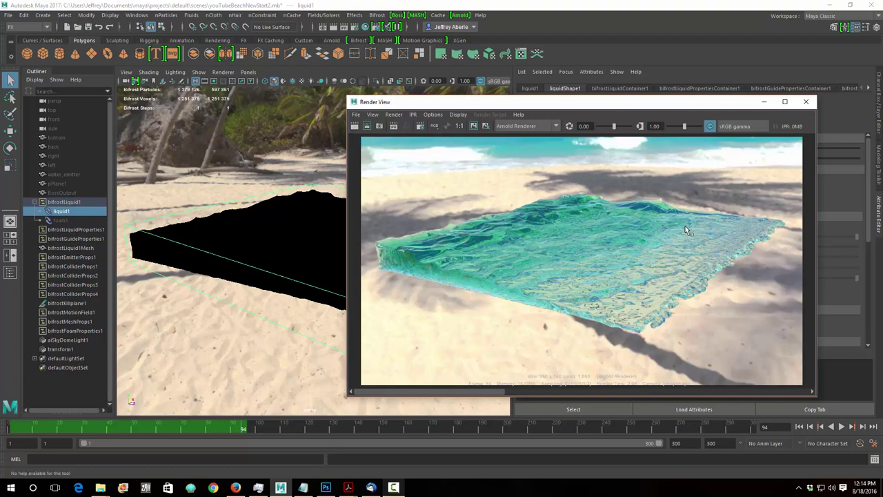
Review the marked Water shader values against the default aiStandard shader in standardShader_to_GreatLookingWater.pdf, and put the PDF away
mouse_move(348, 487)
left_click(300, 442)
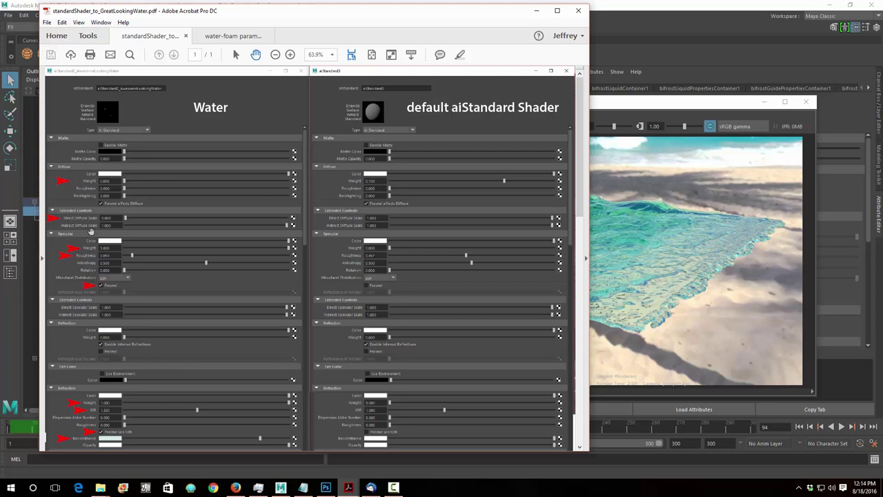
left_click_drag(142, 354, 146, 268)
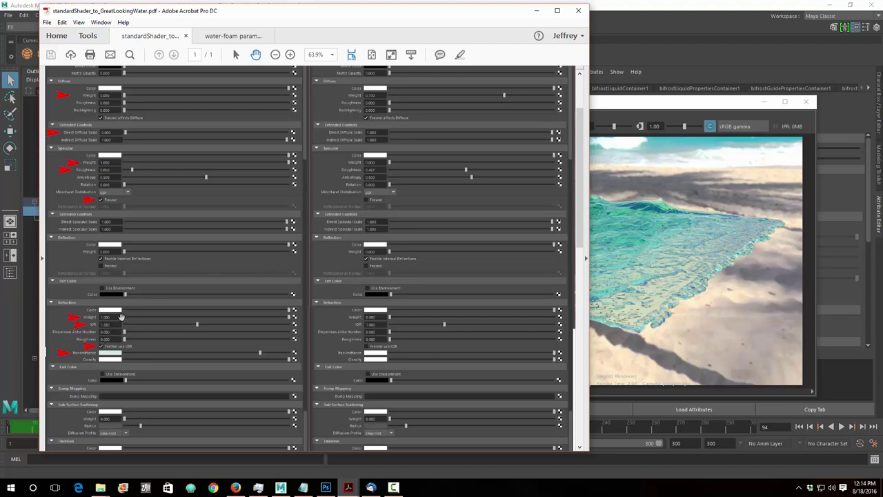
scroll(123, 318, "up", 2)
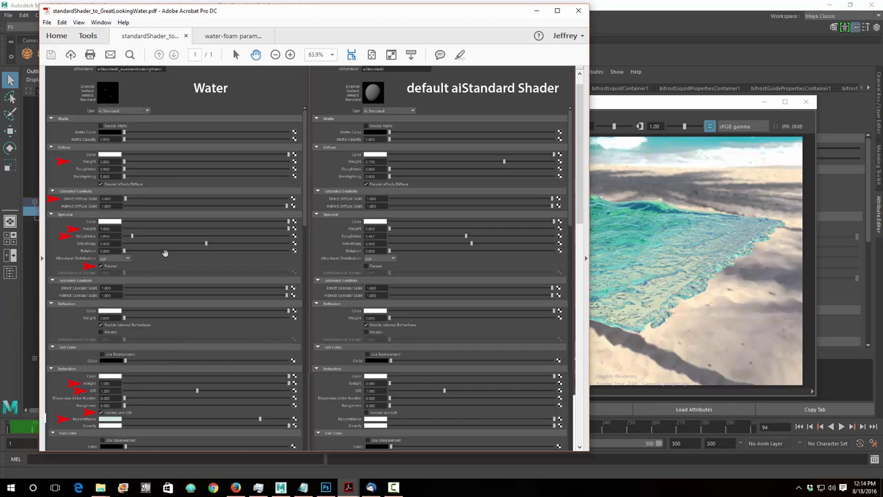
left_click(537, 14)
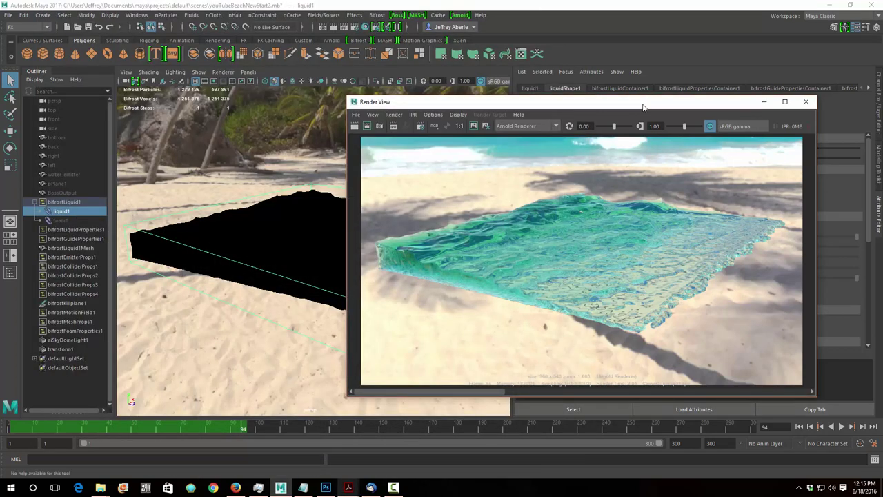
Check the foam instructions in mayaNotes.txt, then keep the current render image and close the Render View
left_click(304, 487)
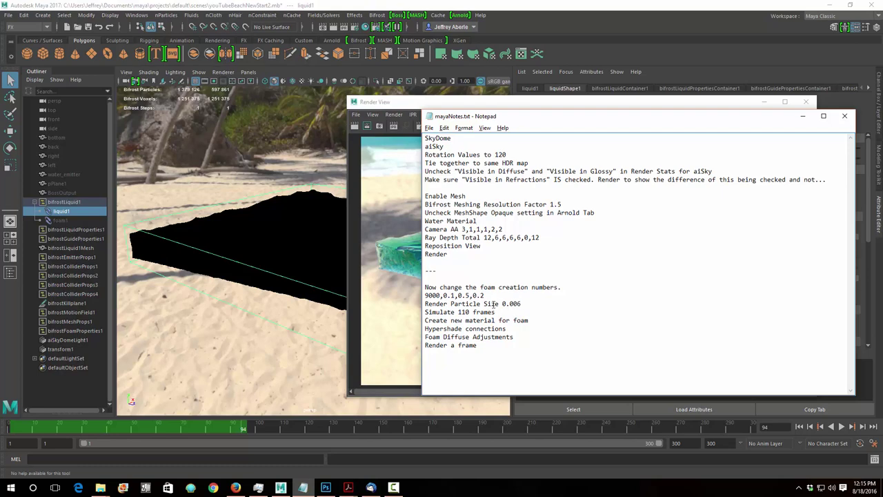
left_click(658, 25)
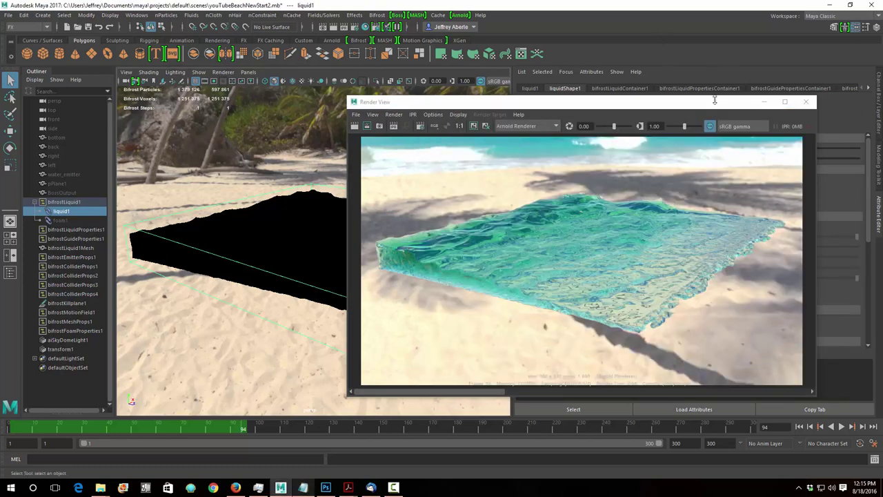
left_click(475, 129)
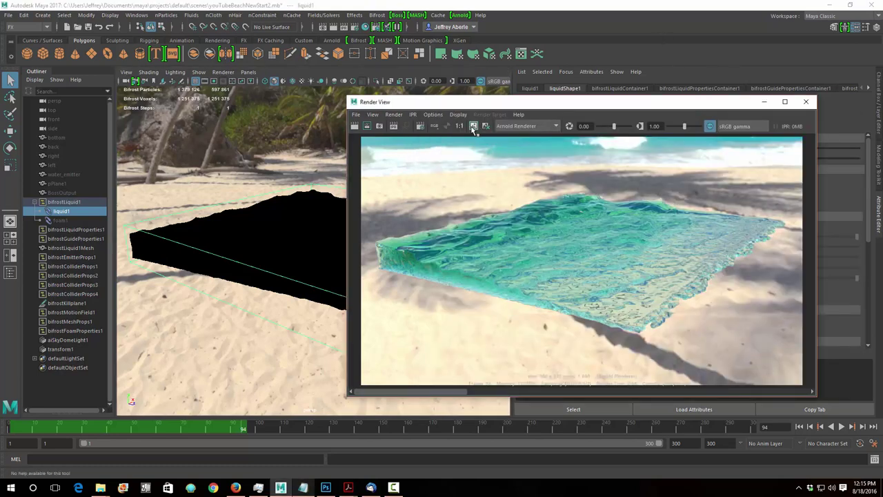
left_click(806, 101)
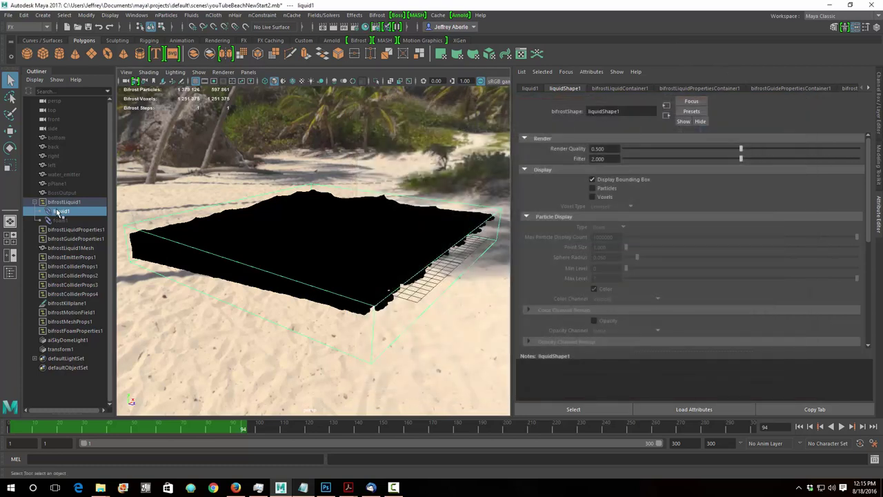
Unhide foam1 and assign it a new Arnold aiStandard material in place of its Bifrost foam material
left_click(60, 220)
key("h")
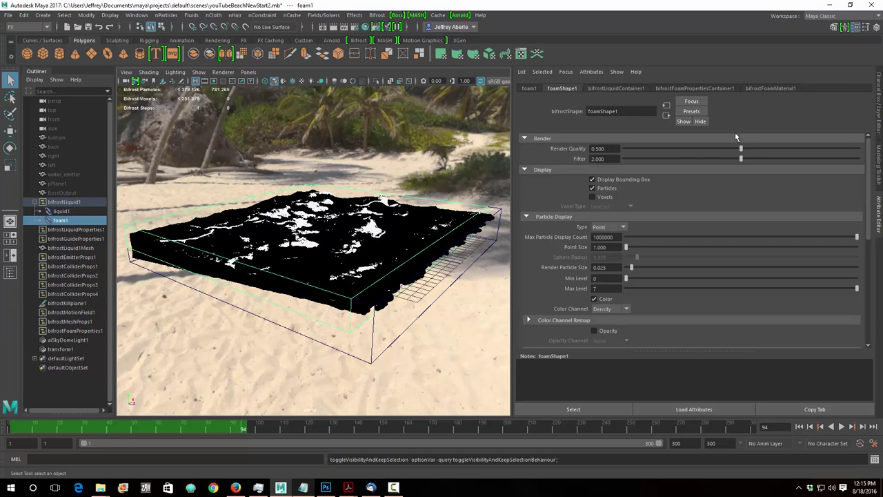
left_click(771, 88)
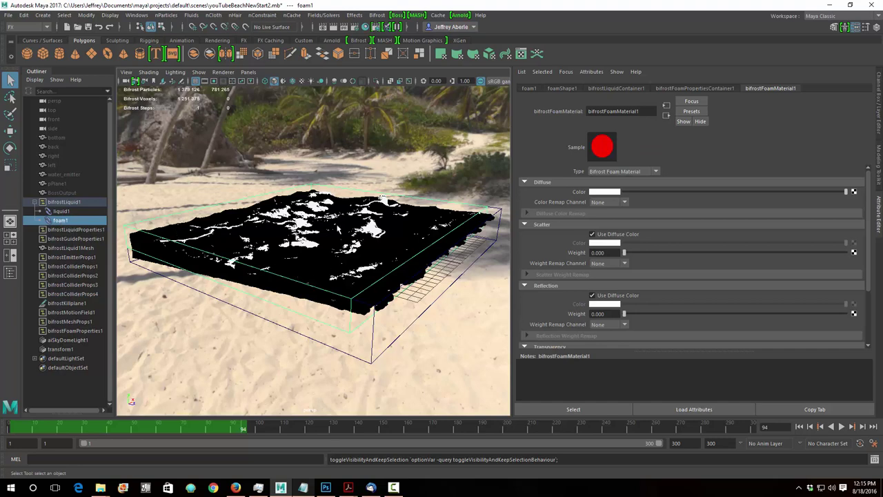
right_click(336, 193)
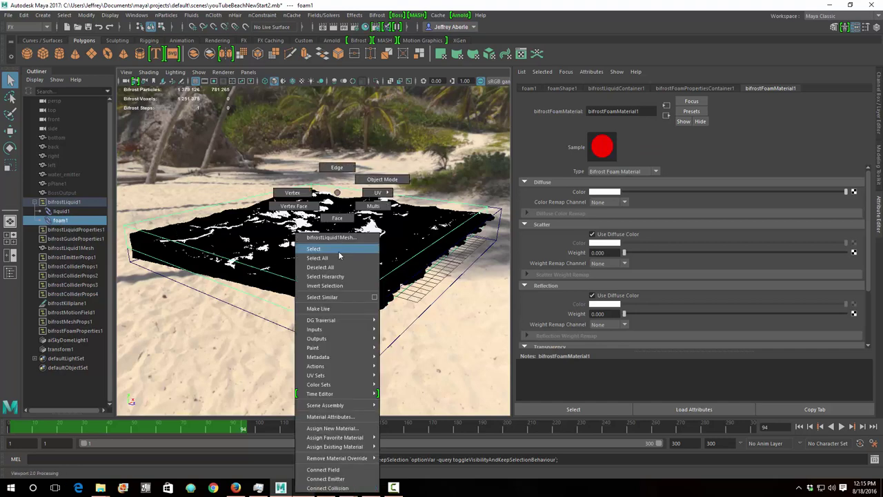
left_click(338, 429)
left_click(247, 182)
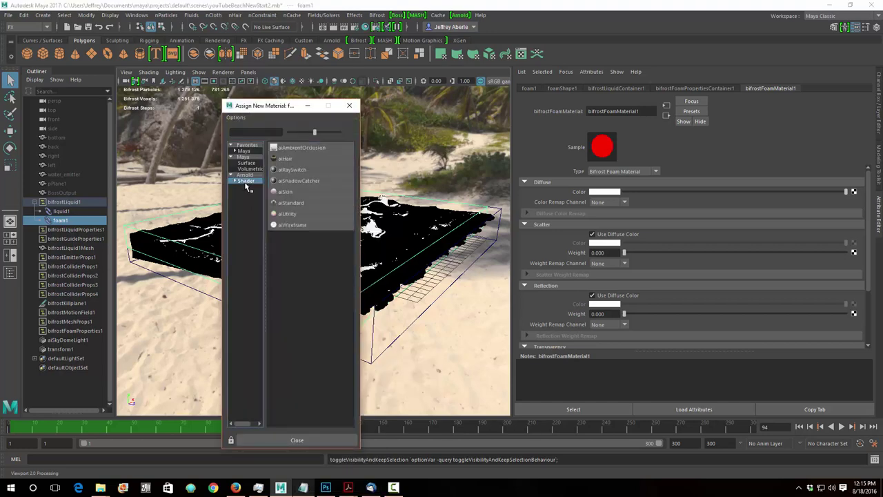
left_click(291, 203)
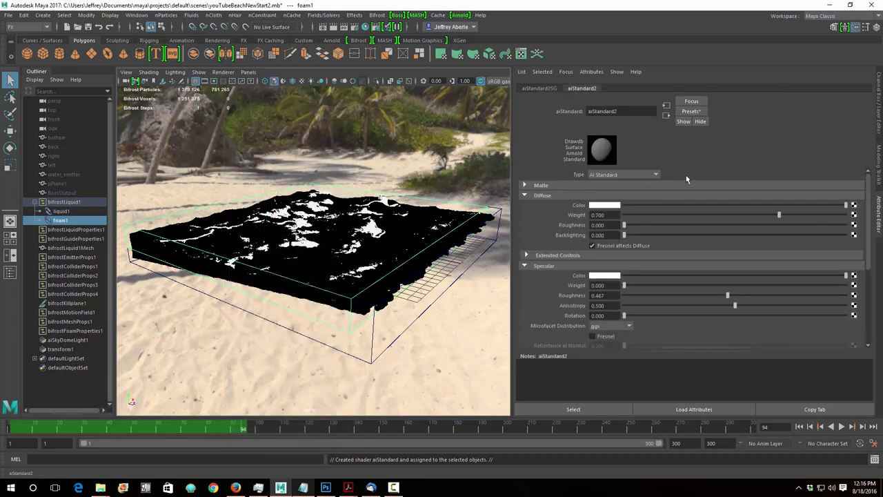
Examine the foam emission, mesh, Bifrost Meshing and foamShape1 particle display settings in water-foam parameters.pdf
left_click(349, 490)
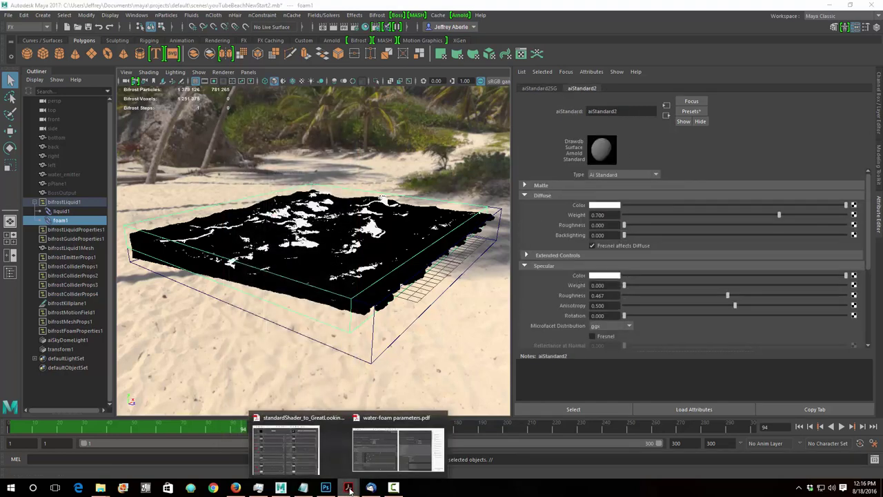
left_click(403, 452)
scroll(212, 237, "down", 3)
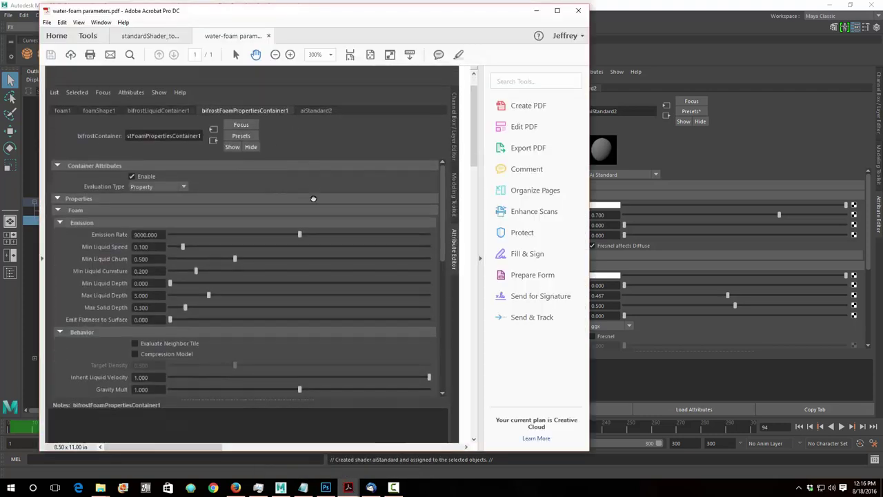
scroll(260, 214, "down", 6)
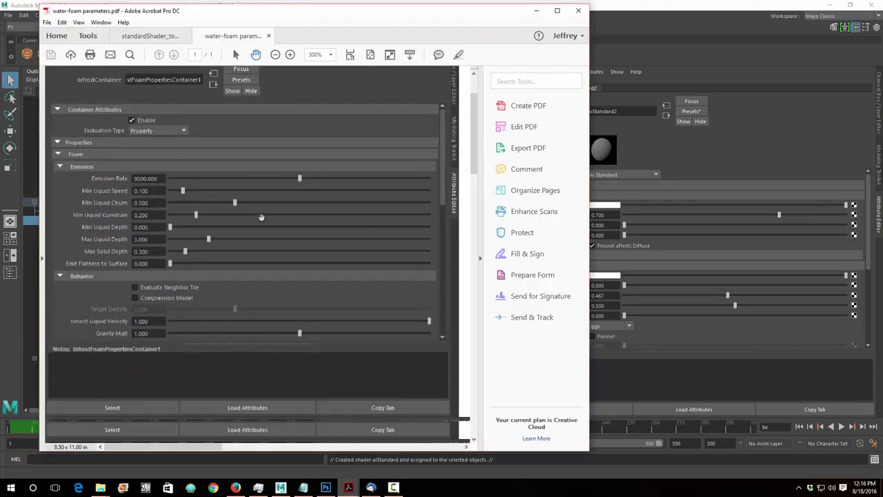
scroll(238, 153, "right", 10)
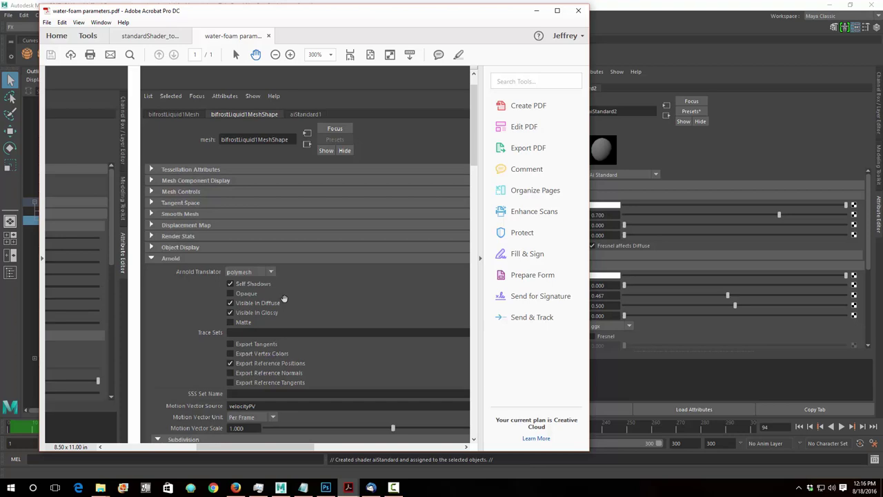
scroll(318, 310, "right", 12)
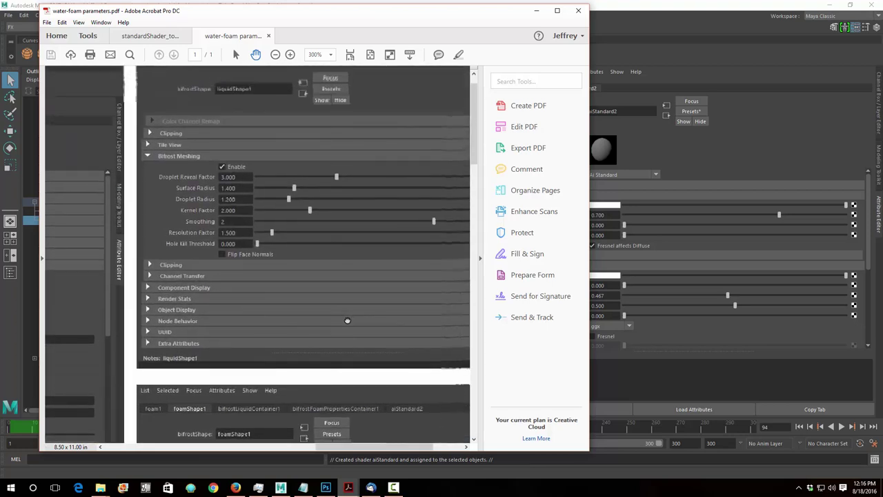
left_click_drag(347, 321, 414, 144)
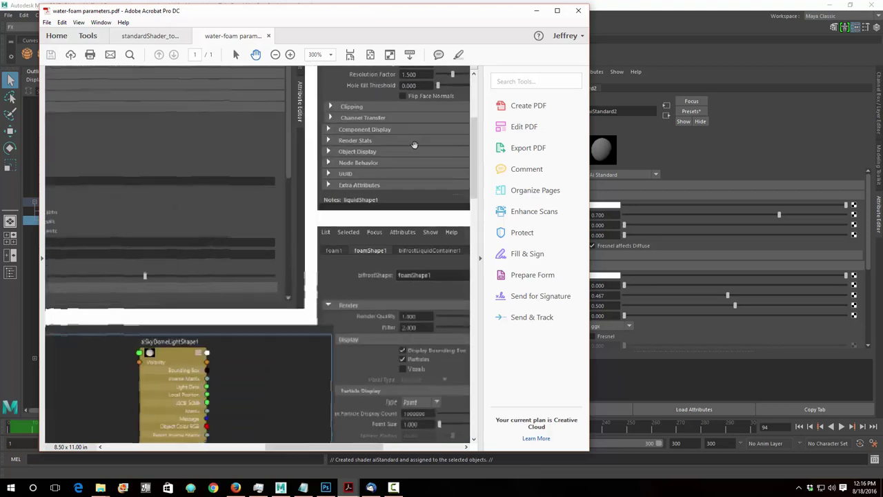
scroll(414, 144, "down", 5)
scroll(352, 236, "right", 2)
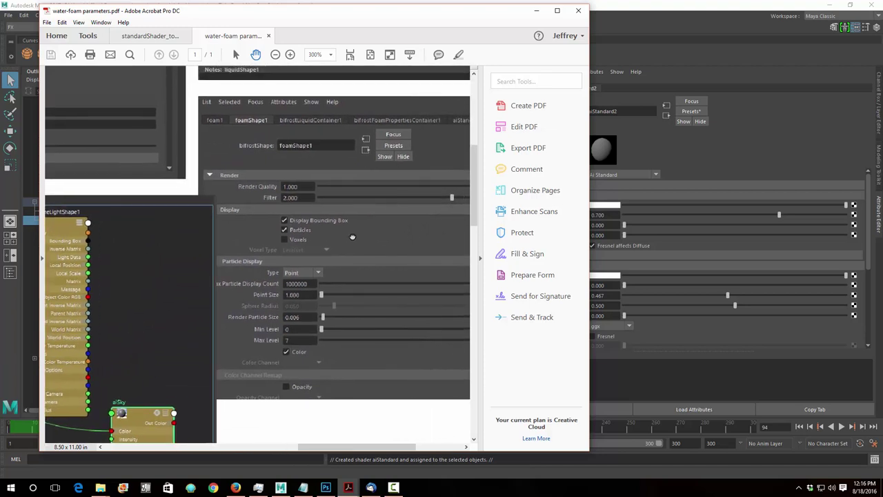
left_click_drag(352, 236, 325, 224)
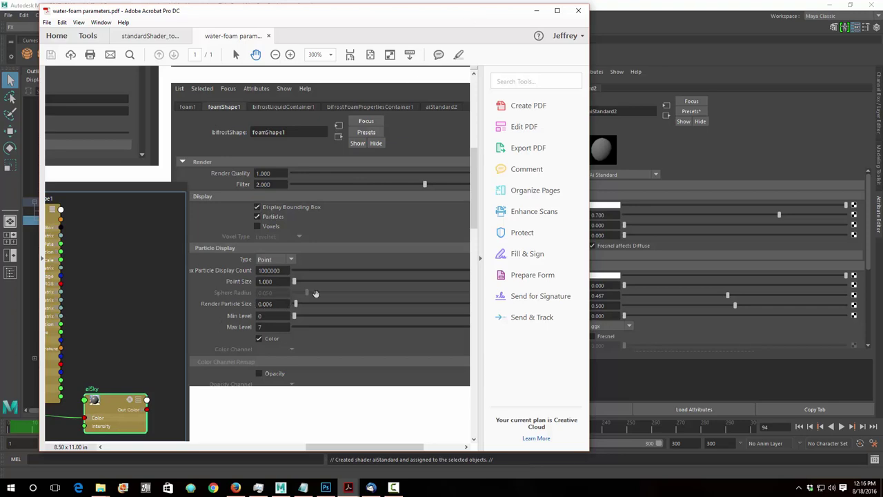
Select foam1 and check its material, liquid container and foam emission settings against the foam values in mayaNotes.txt
left_click(691, 47)
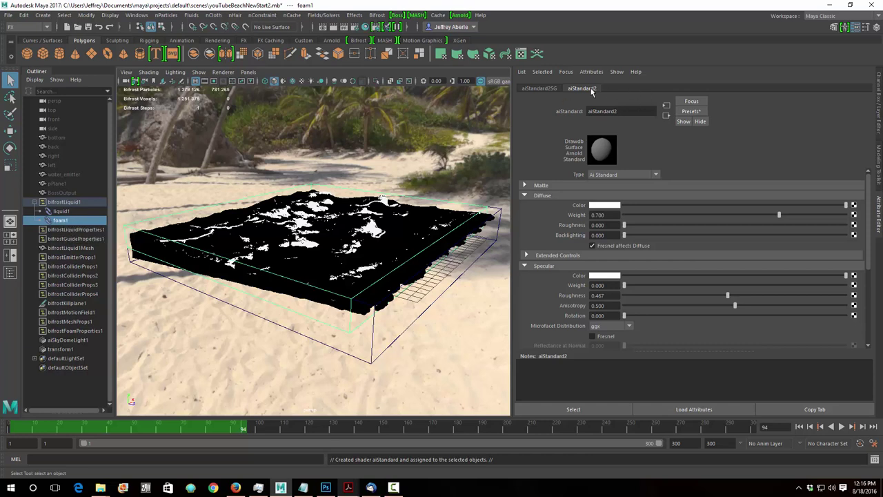
left_click(60, 220)
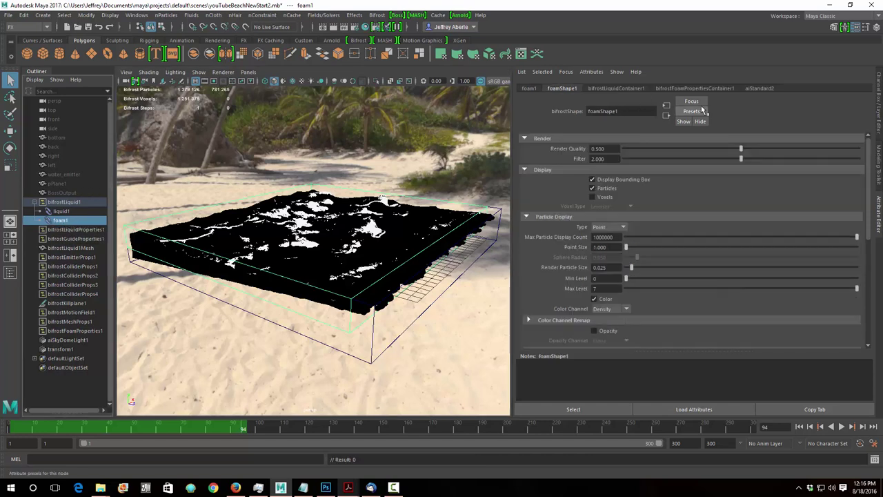
left_click(761, 88)
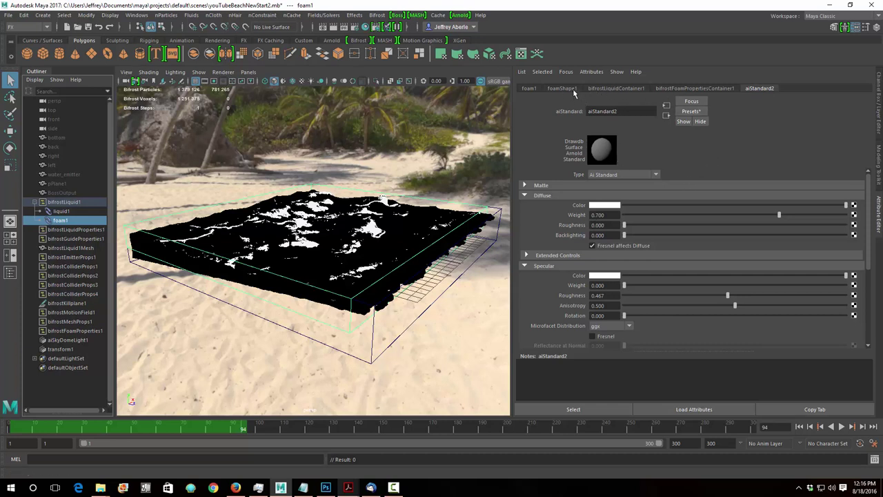
left_click(610, 89)
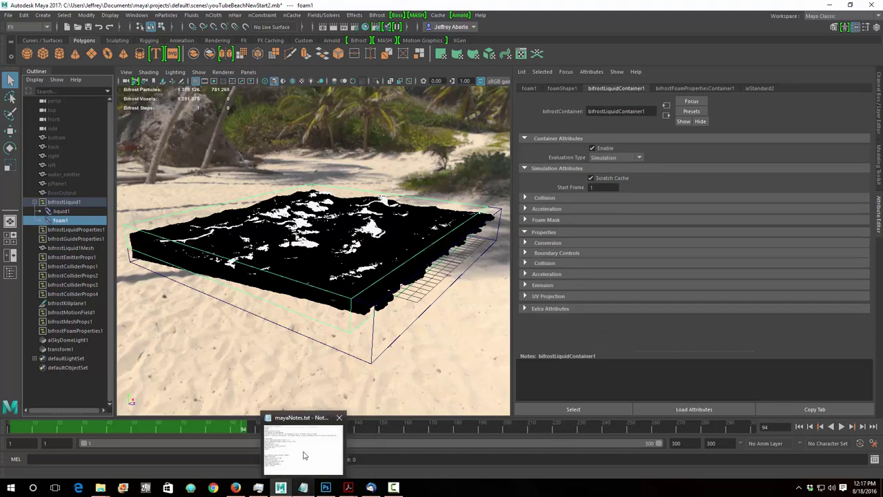
left_click(308, 490)
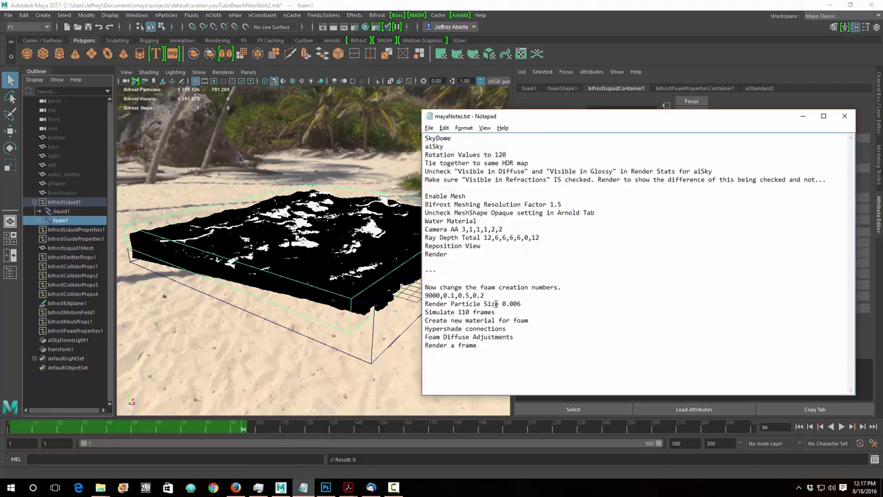
left_click(673, 15)
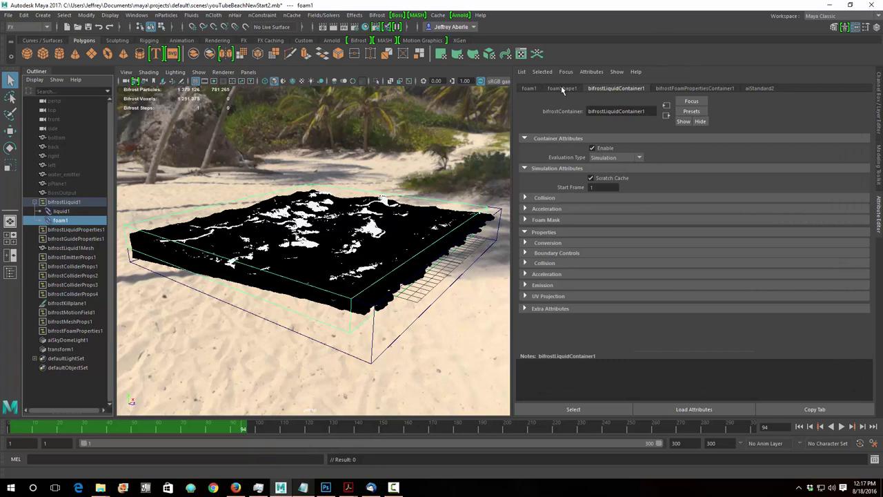
left_click(676, 90)
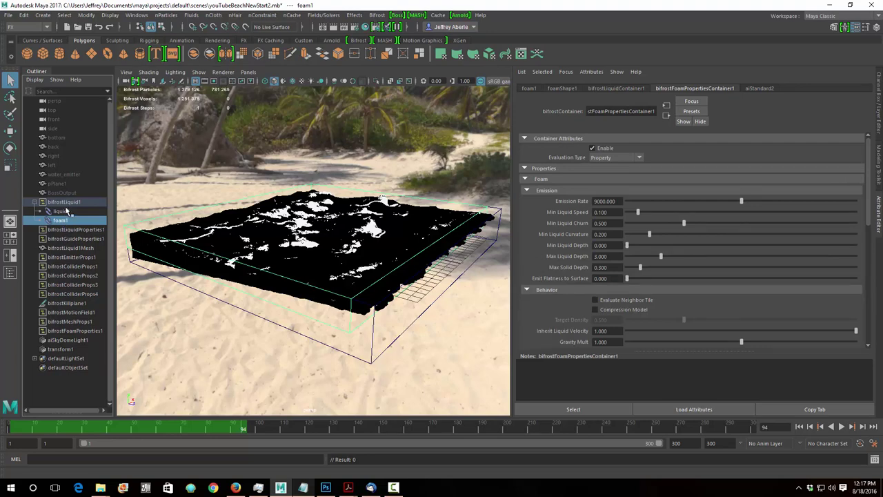
Set the Render Particle Size of foamShape1 to 0.006
left_click(611, 89)
left_click(564, 89)
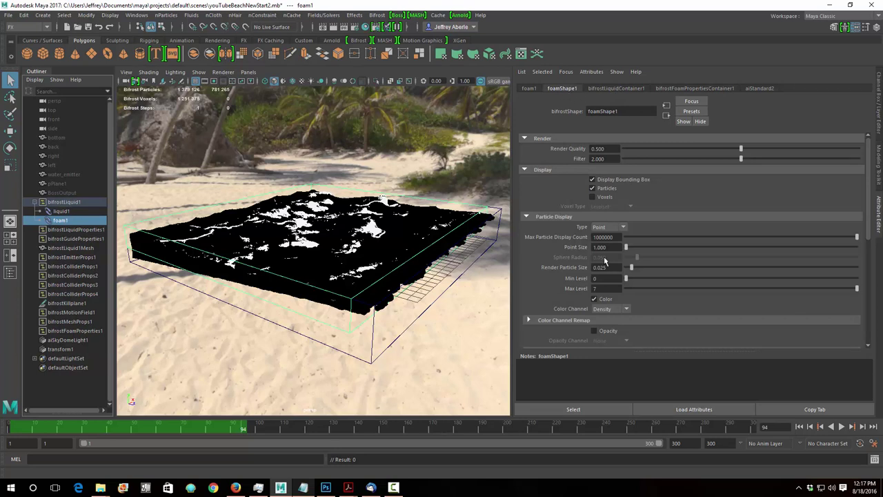
key("BackSpace")
key("BackSpace")
type("06")
key("Return")
Recheck the particle display settings in water-foam parameters.pdf and try a different Point Size on foamShape1 before restoring it
mouse_move(349, 489)
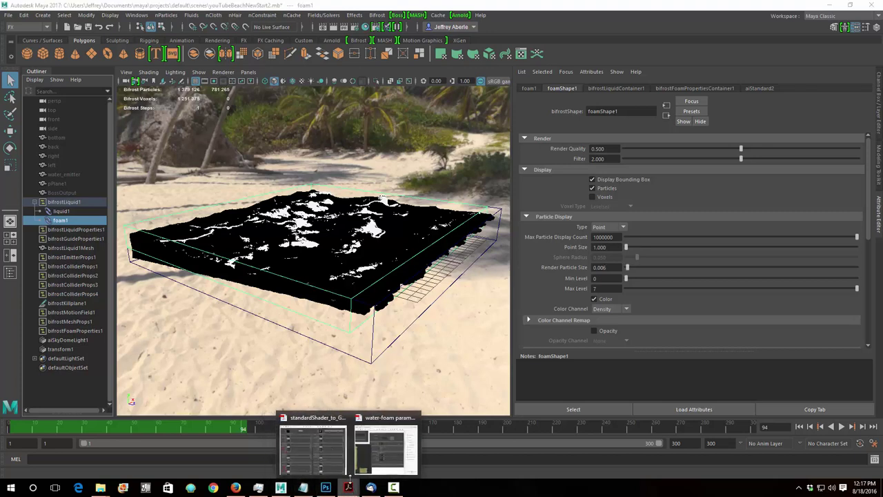
left_click(358, 445)
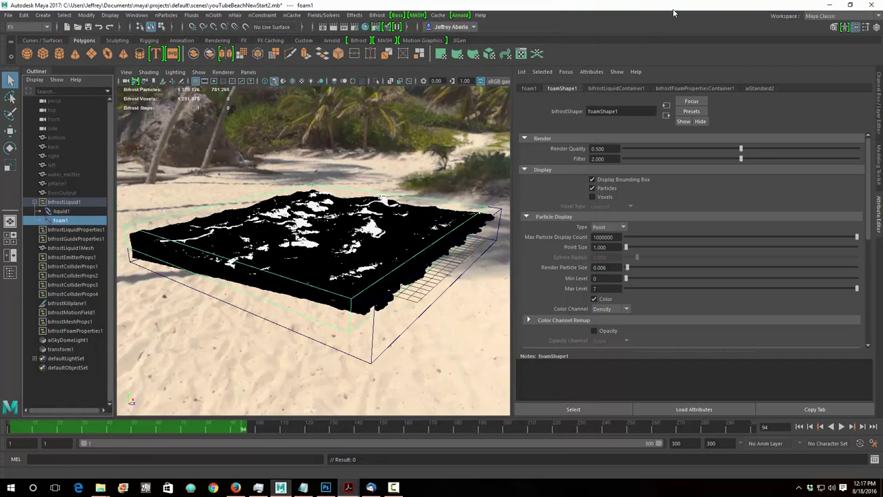
left_click(675, 13)
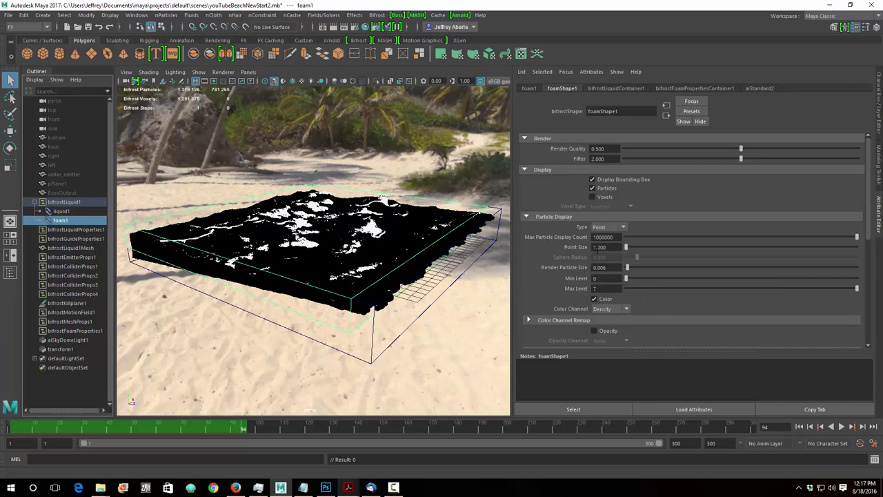
left_click_drag(627, 248, 633, 250)
left_click_drag(633, 250, 599, 256)
mouse_move(569, 273)
mouse_move(301, 489)
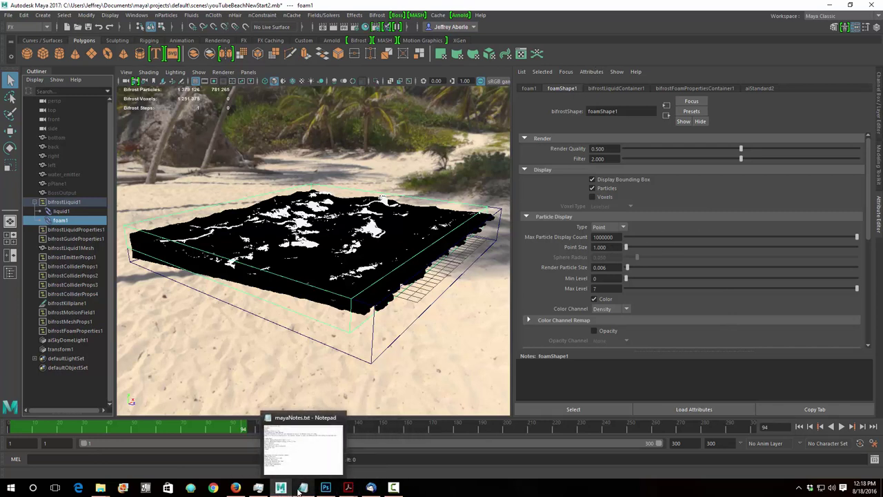
Compare the foam's aiStandard2 material with the reference and set its Diffuse Weight to 1.000
left_click(759, 87)
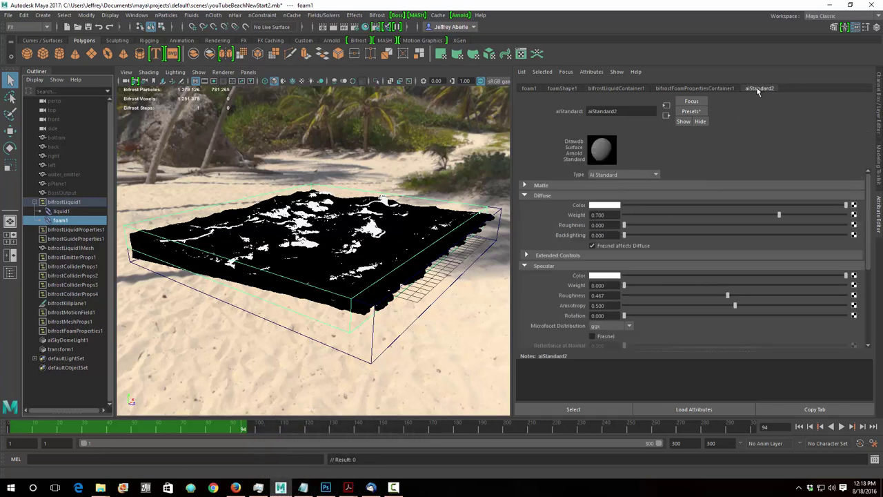
mouse_move(327, 489)
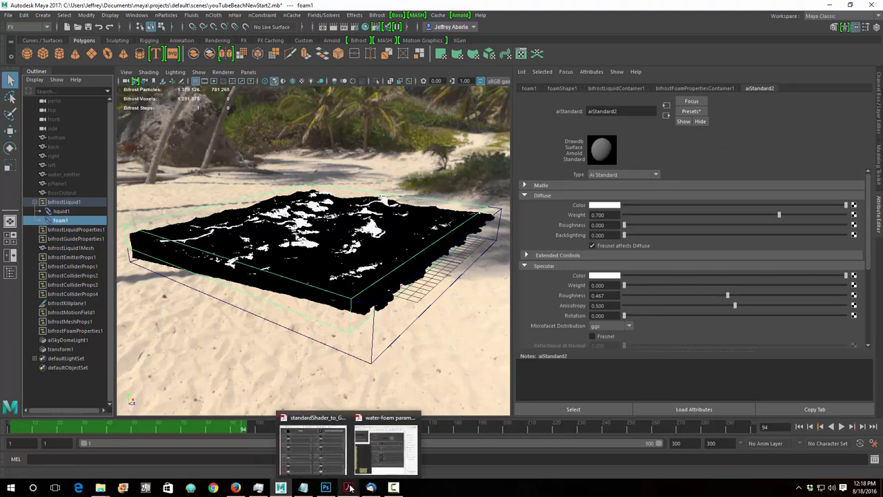
left_click(385, 449)
left_click_drag(514, 15, 399, 25)
left_click(537, 11)
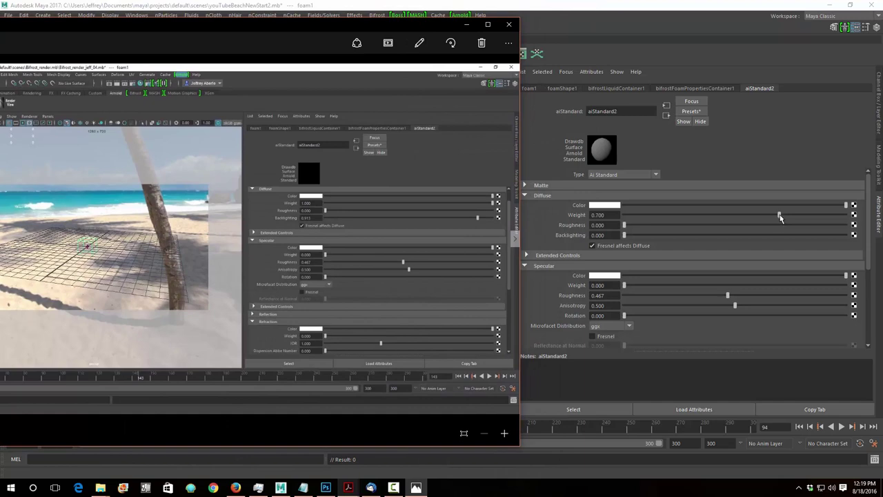
left_click_drag(779, 218, 851, 218)
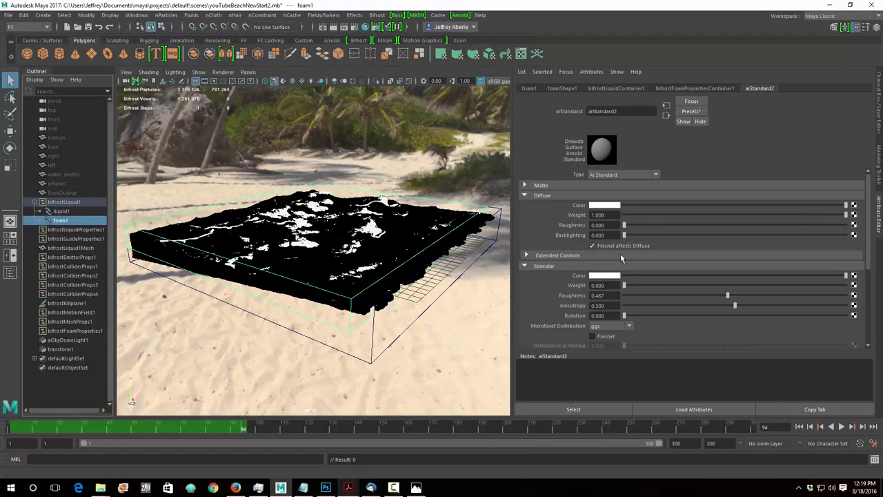
Check aiStandard2's refraction and reflection settings against final-aiStandard-foam.jpg, and set its Diffuse Backlighting to about 0.752
mouse_move(416, 487)
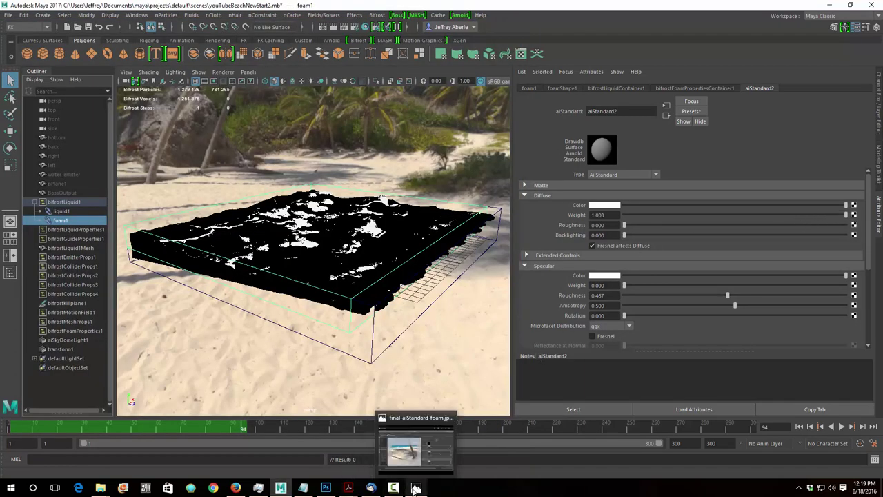
left_click(422, 457)
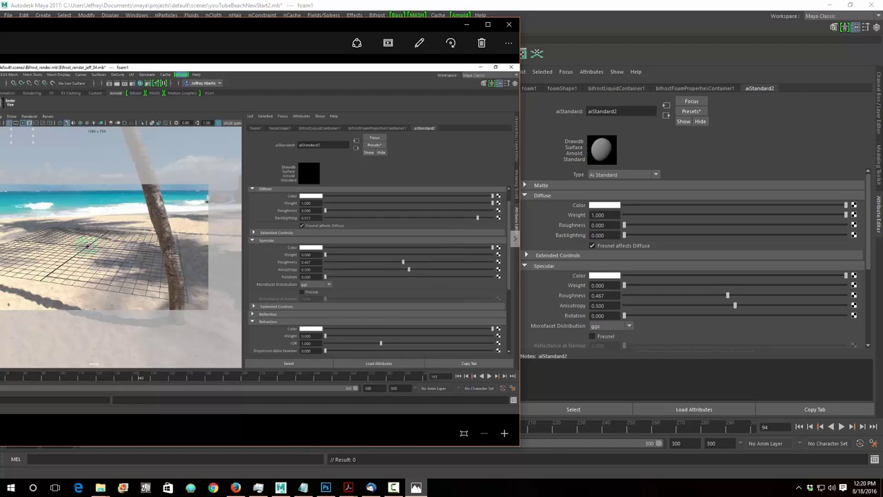
left_click(870, 255)
scroll(690, 262, "down", 3)
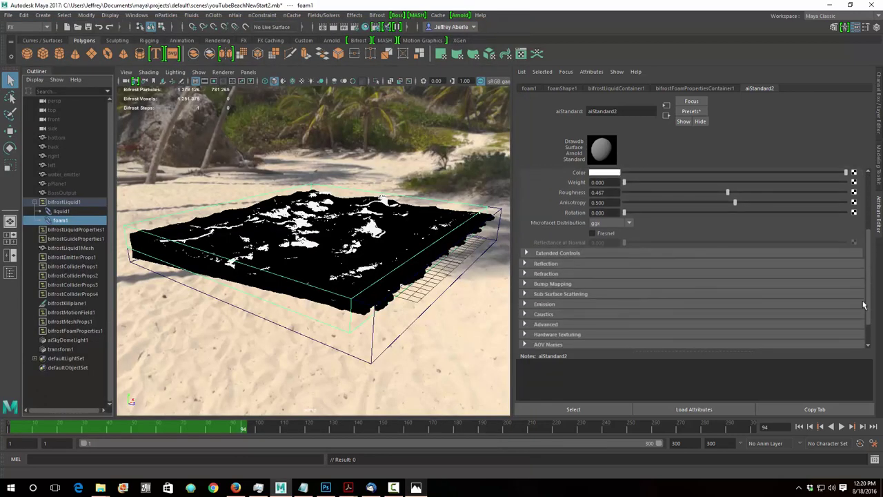
left_click(614, 270)
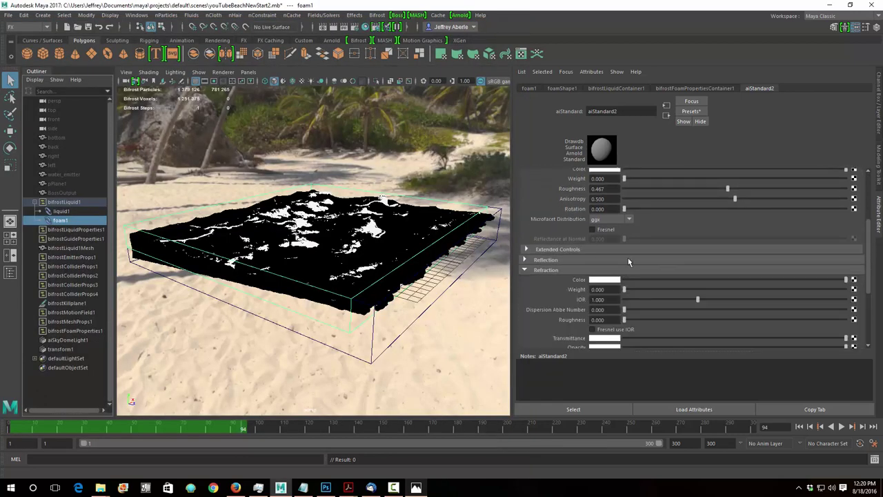
left_click(631, 260)
left_click(623, 260)
scroll(686, 271, "up", 5)
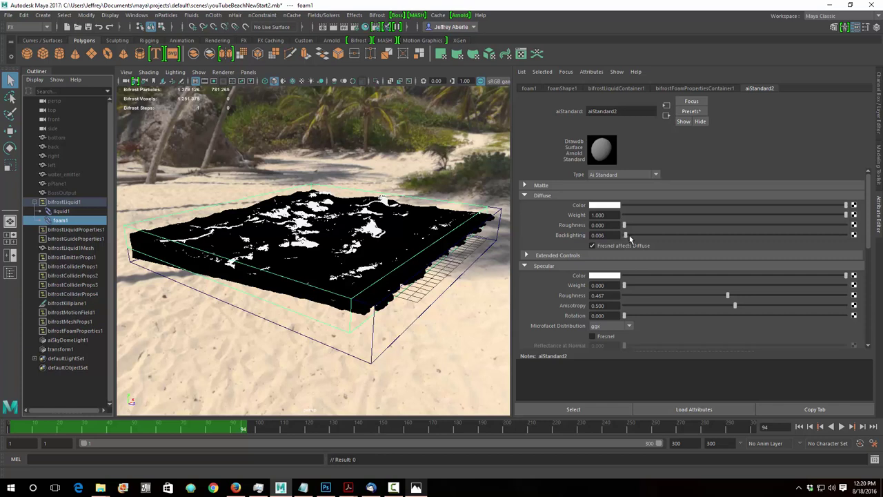
left_click_drag(627, 237, 791, 238)
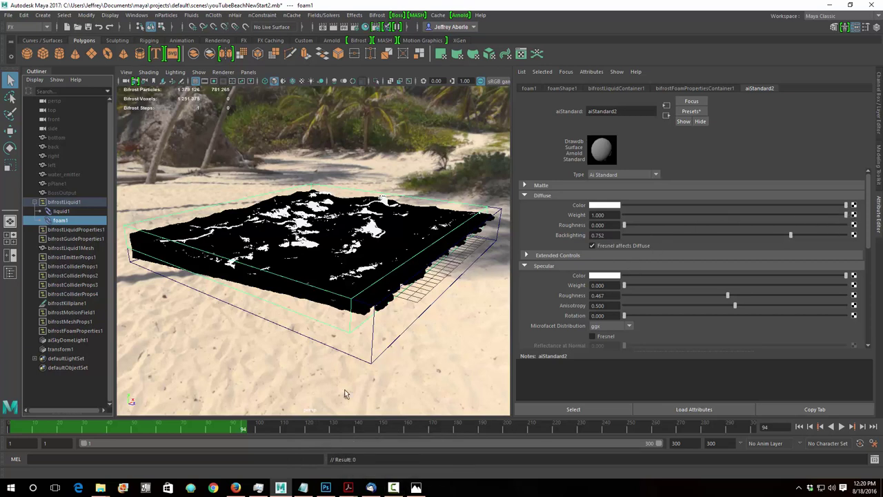
Check the remaining foam instructions in mayaNotes.txt and return to the scene
mouse_move(352, 488)
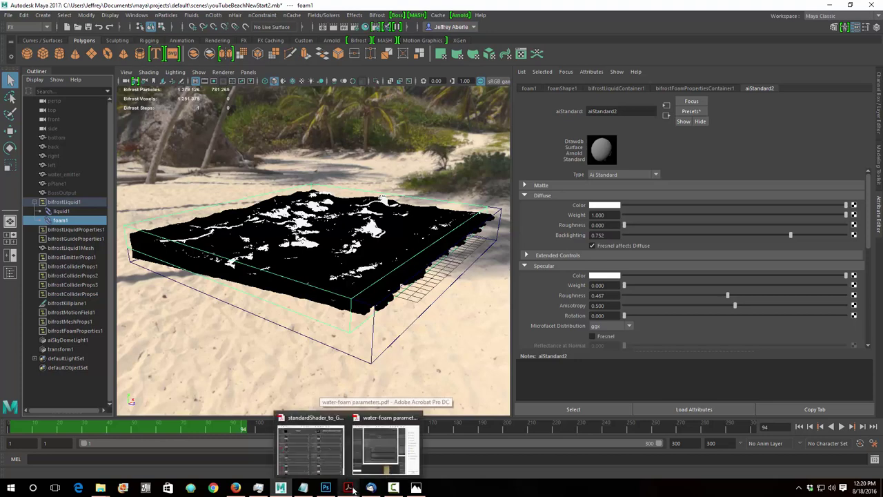
mouse_move(303, 488)
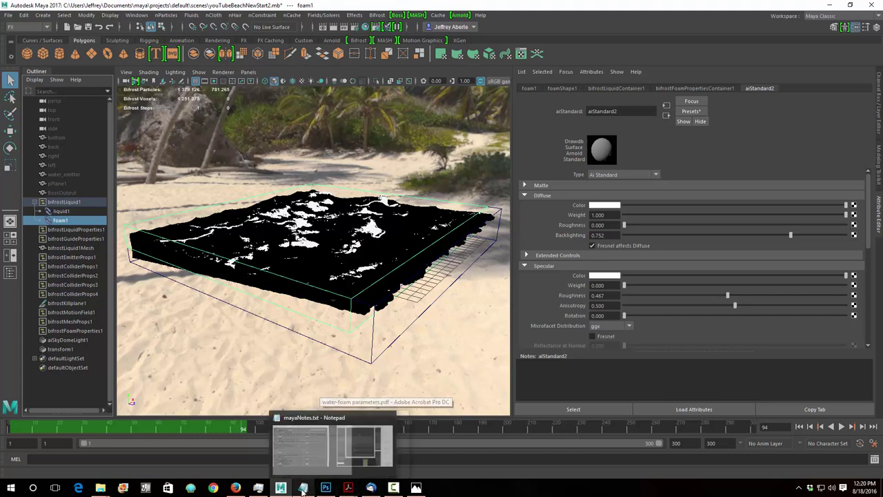
left_click(305, 455)
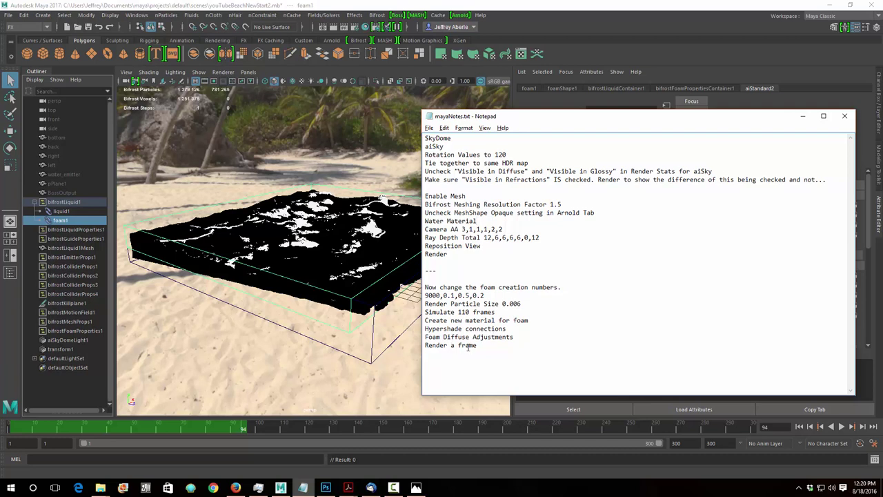
left_click(626, 22)
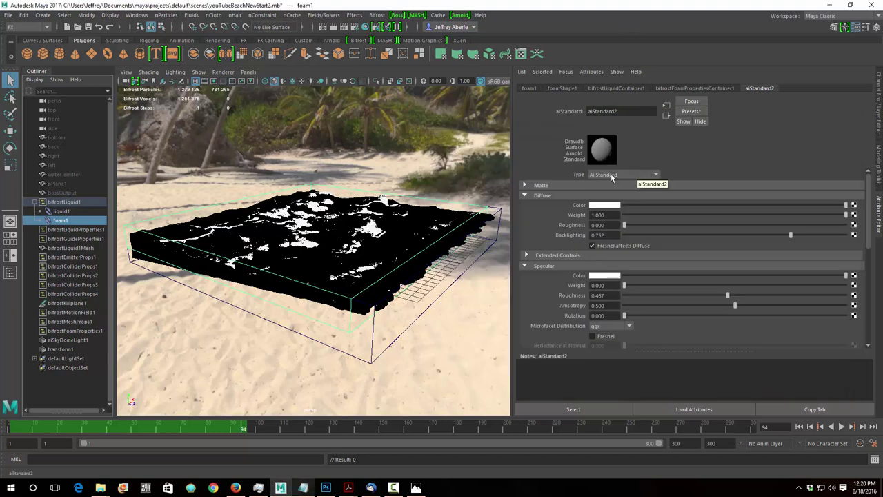
mouse_move(236, 488)
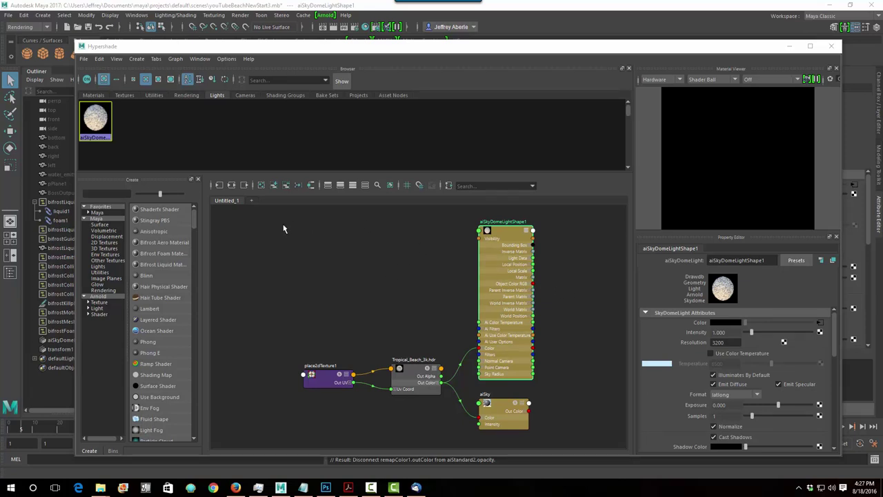
Clear the Hypershade graph and graph the foam's aiStandard2 material with its input and output connections, leaving room beside it
left_click(262, 187)
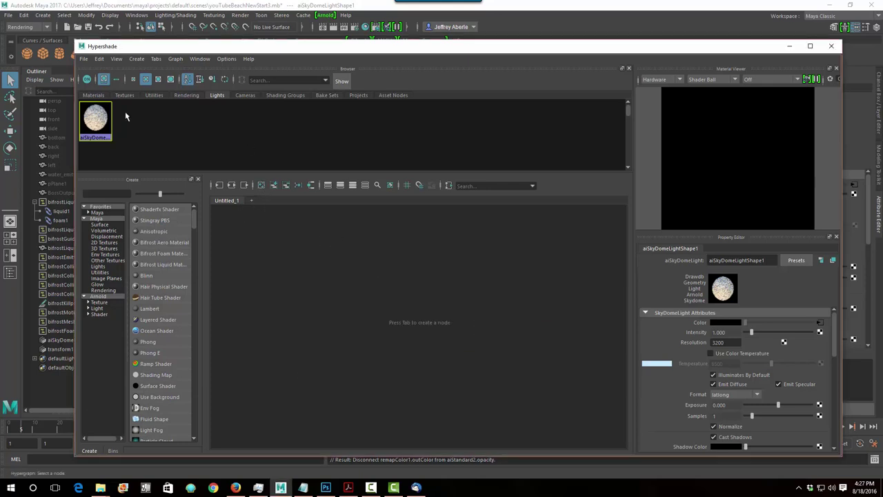
left_click(94, 96)
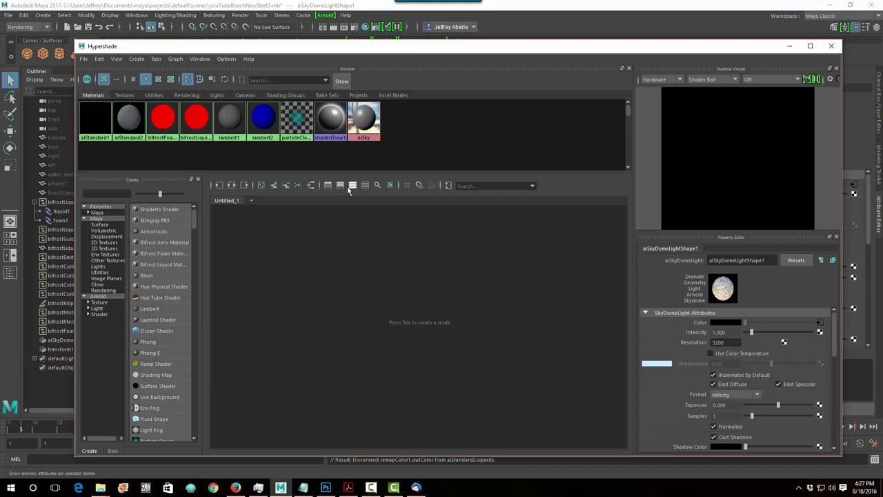
left_click(130, 121)
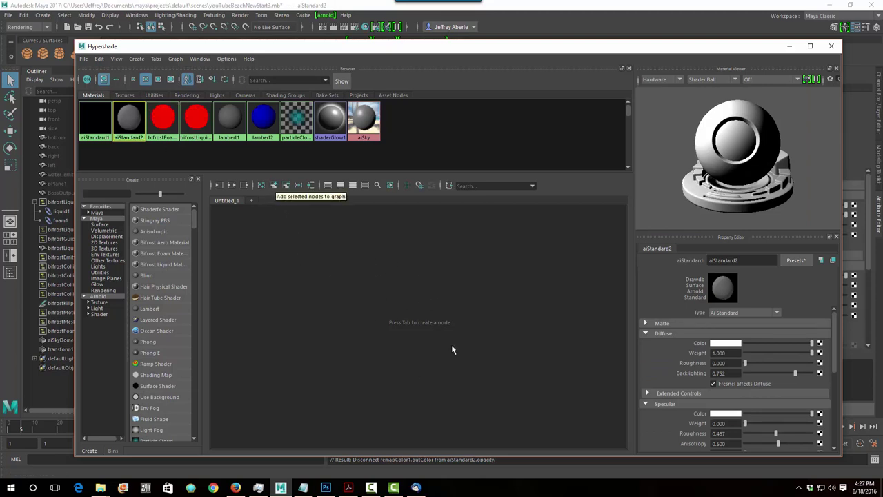
left_click(274, 186)
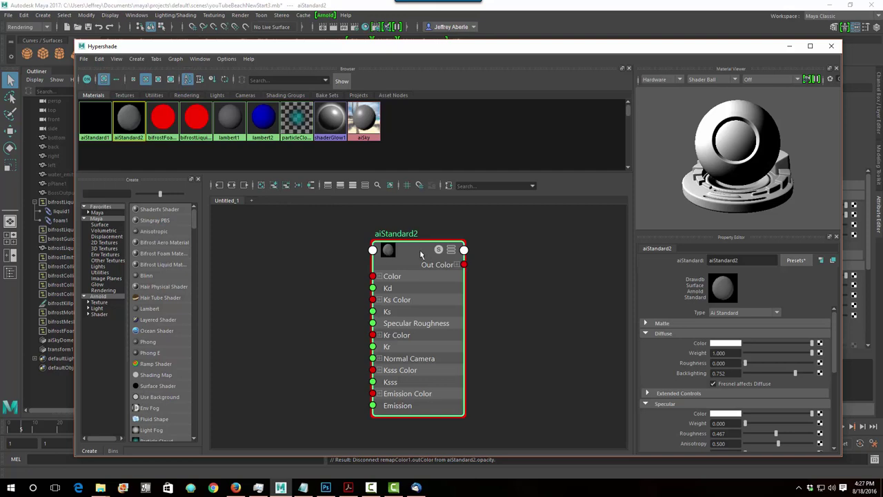
left_click(233, 188)
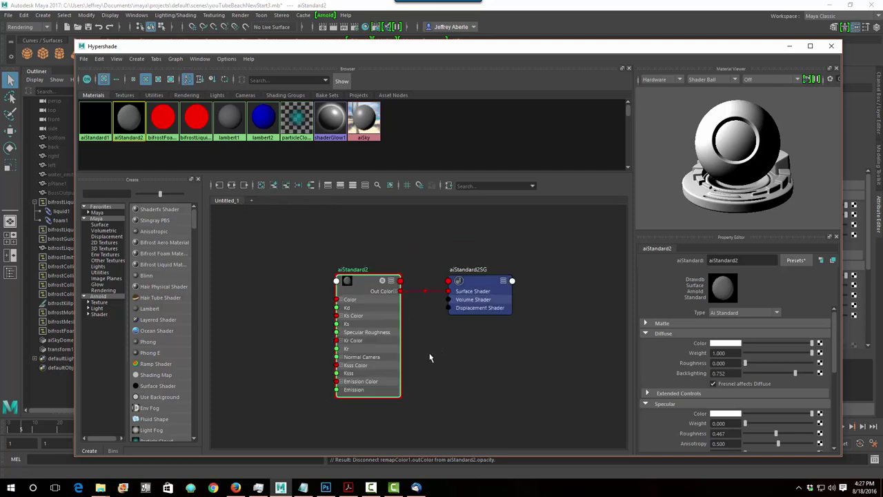
middle_click_drag(426, 353, 512, 343, "alt")
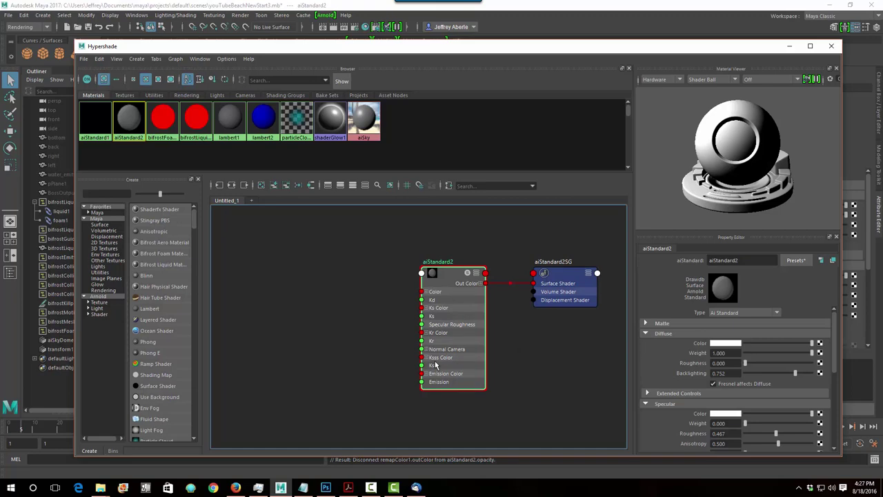
Open water-foam parameters.pdf in Acrobat, examine the foam shader's node connections up close, and return to the Hypershade
left_click(348, 488)
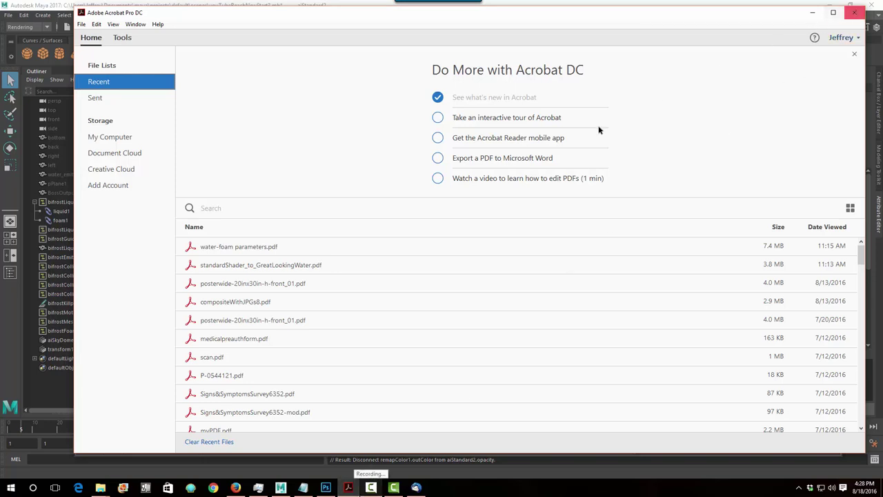
left_click(243, 251)
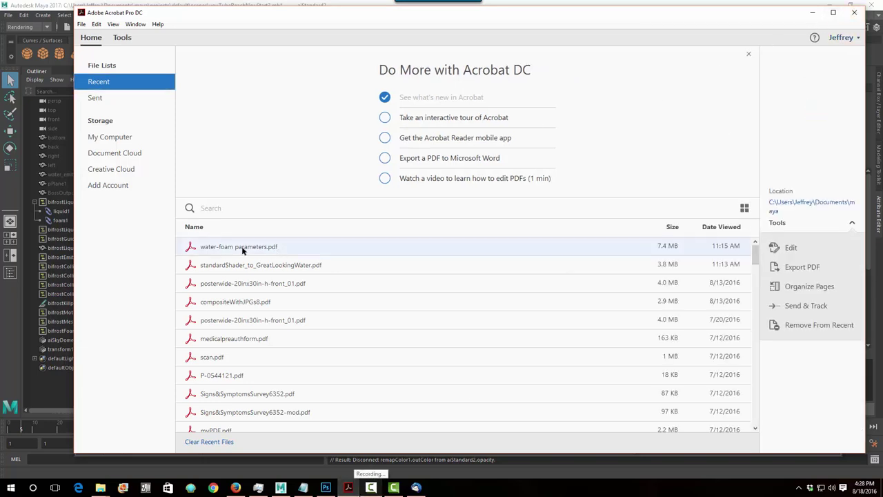
double_click(243, 250)
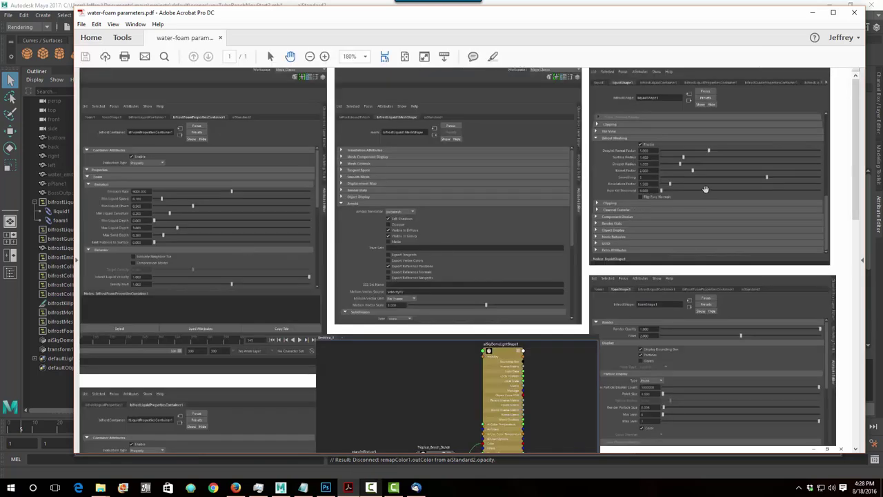
scroll(478, 305, "down", 2)
scroll(469, 311, "down", 3)
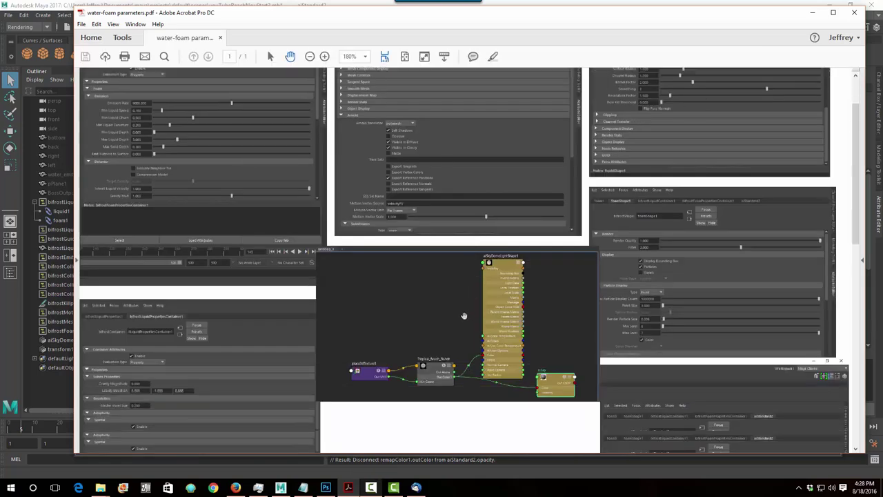
scroll(471, 309, "up", 5)
scroll(472, 309, "down", 15)
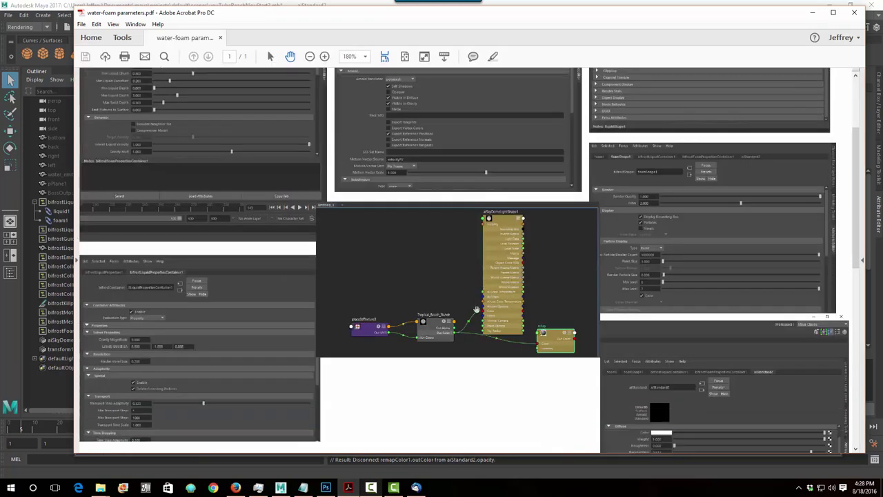
scroll(474, 309, "up", 1)
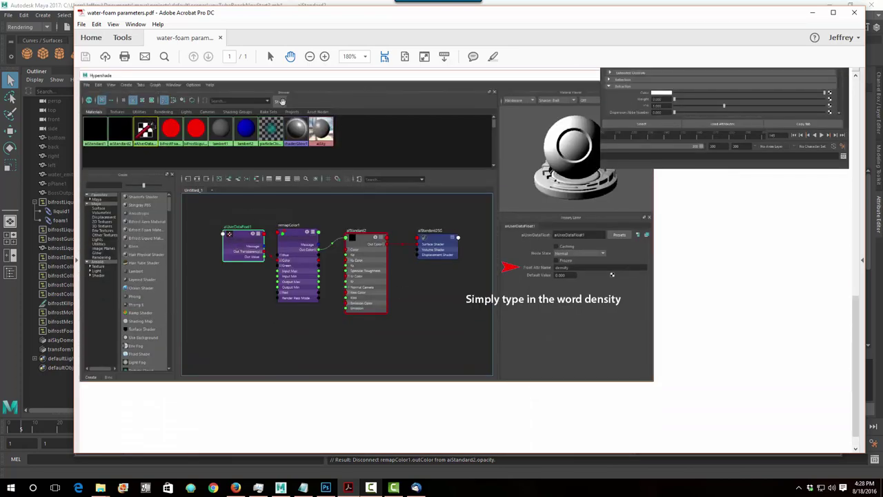
left_click(325, 57)
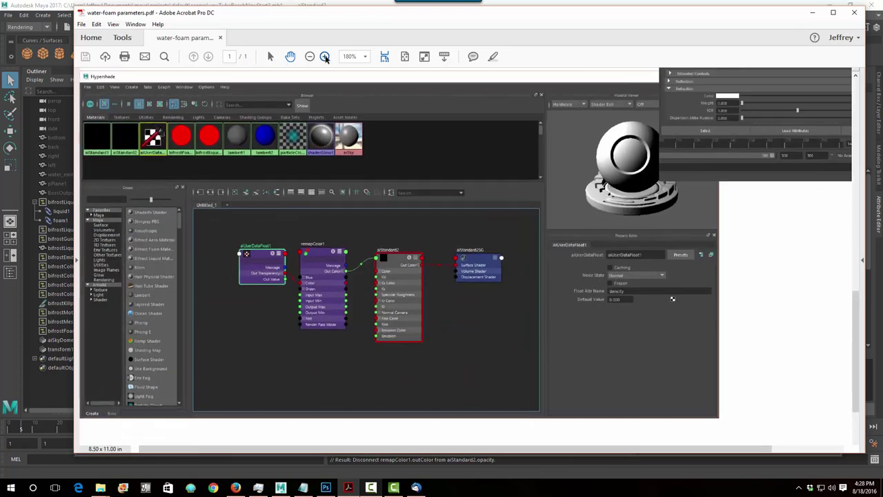
left_click(325, 56)
scroll(576, 256, "down", 5)
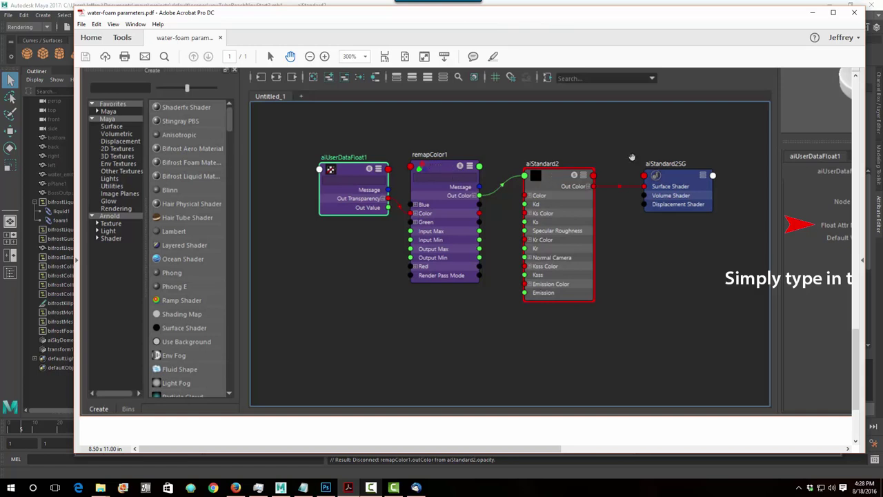
left_click(813, 12)
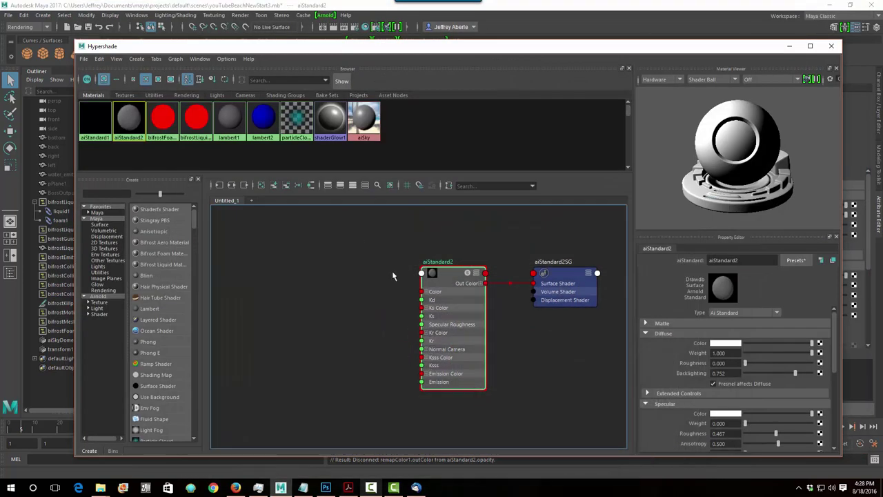
Create an aiUserDataFloat node in the Hypershade graph of aiStandard2
right_click(261, 262)
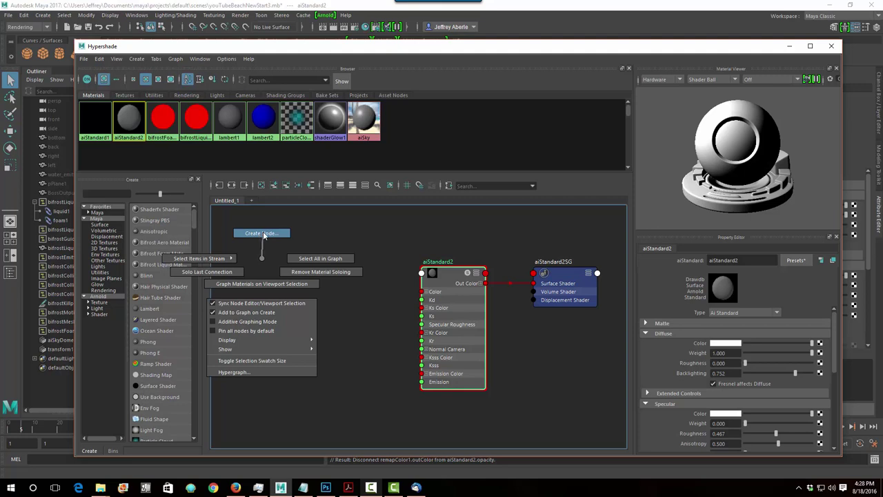
left_click(263, 233)
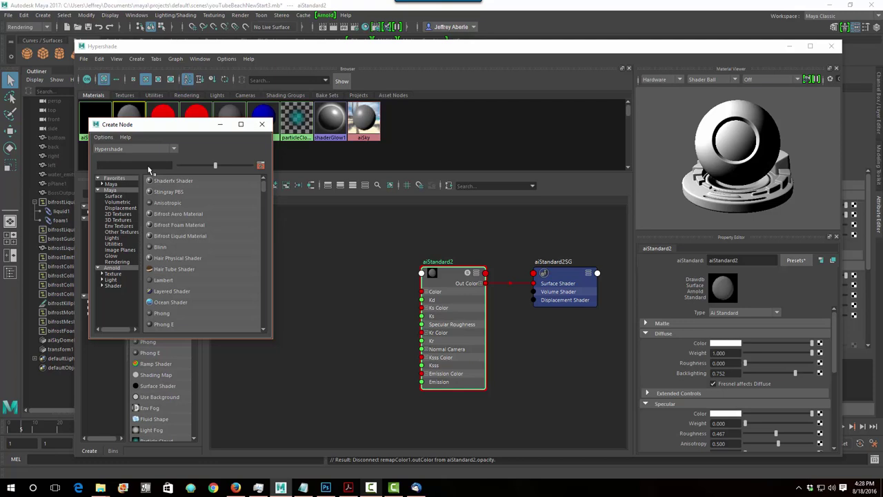
type("user")
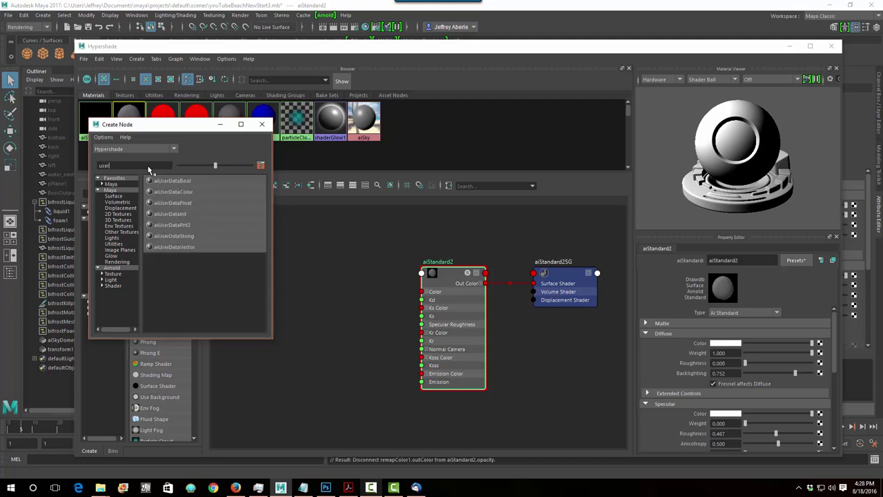
left_click(174, 206)
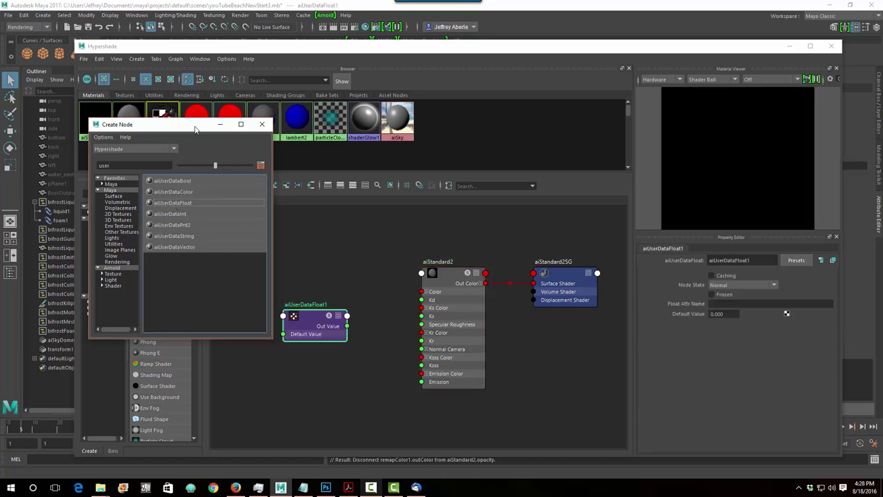
Create a Remap Color node and line up aiUserDataFloat1 and remapColor1 in order ahead of aiStandard2
double_click(103, 166)
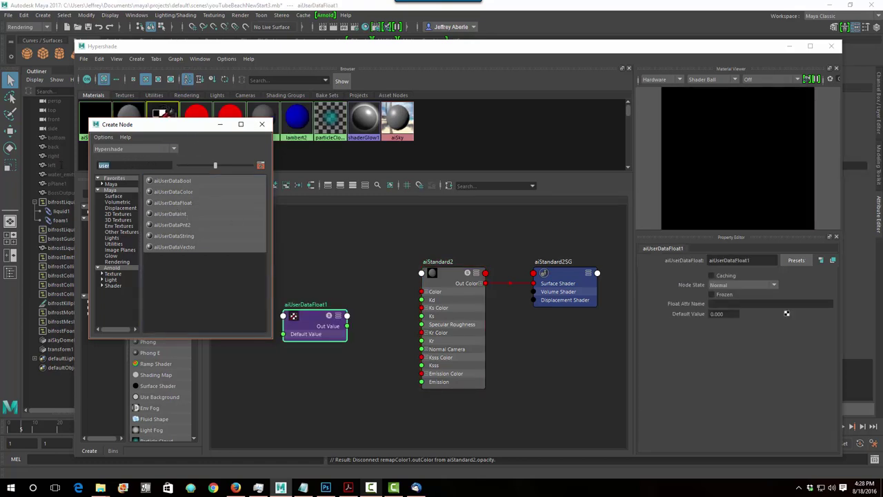
type("rem")
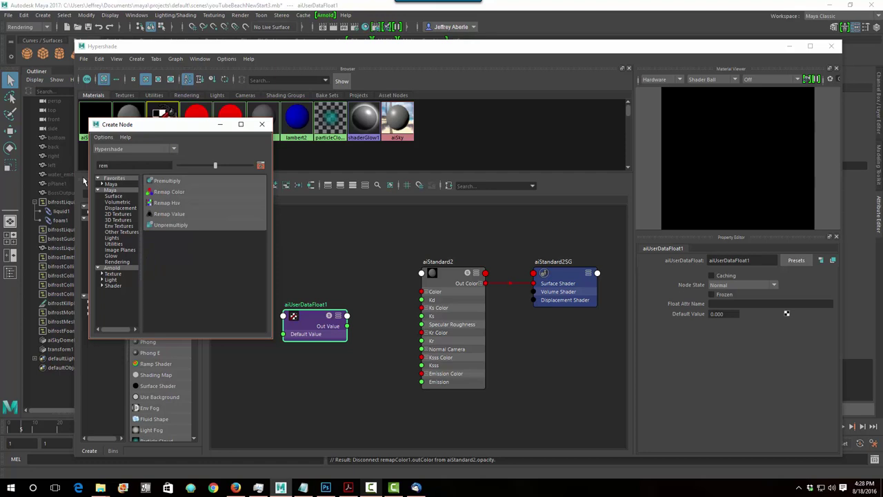
left_click(184, 194)
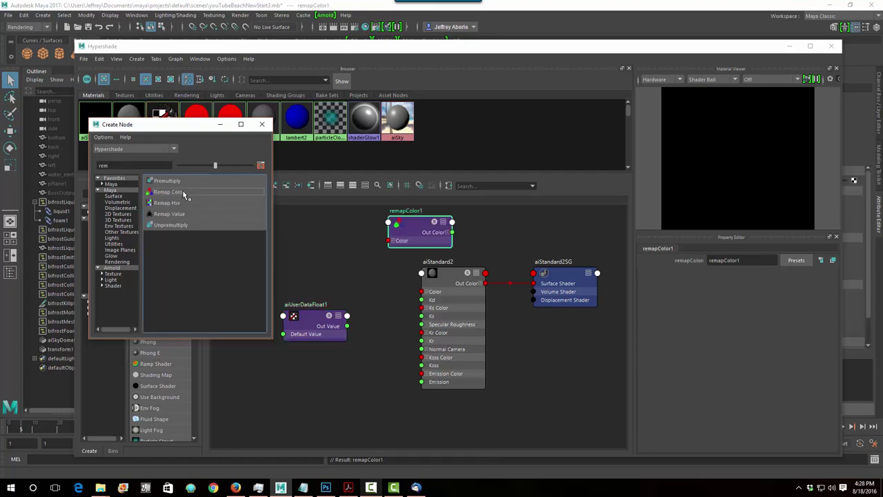
left_click(261, 124)
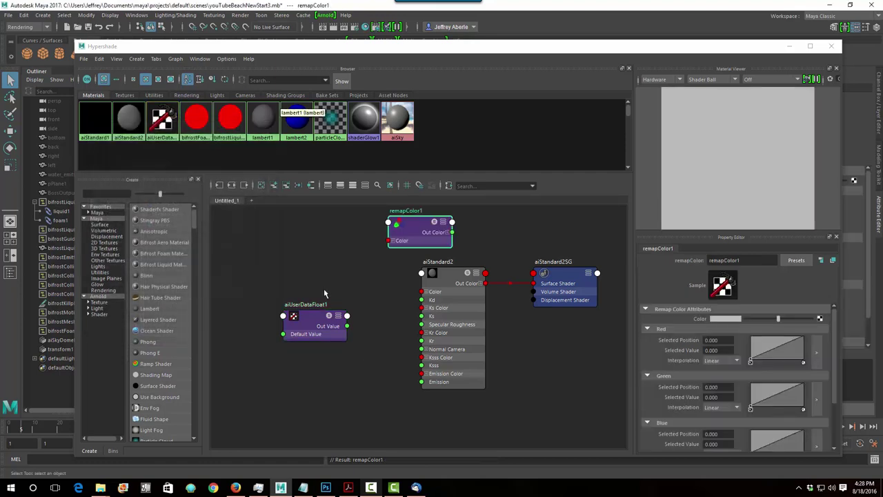
left_click_drag(318, 318, 271, 294)
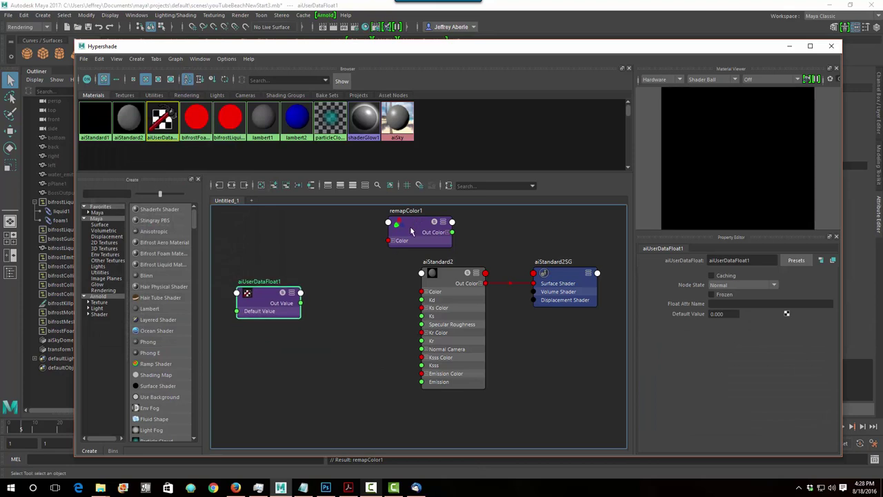
left_click_drag(413, 227, 353, 292)
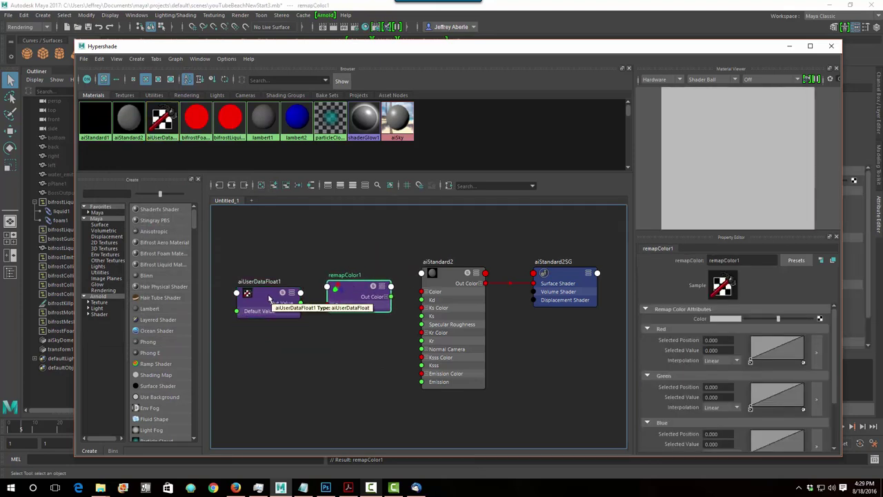
Show all attributes on the aiUserDataFloat1 and remapColor1 nodes in the graph
left_click(290, 294)
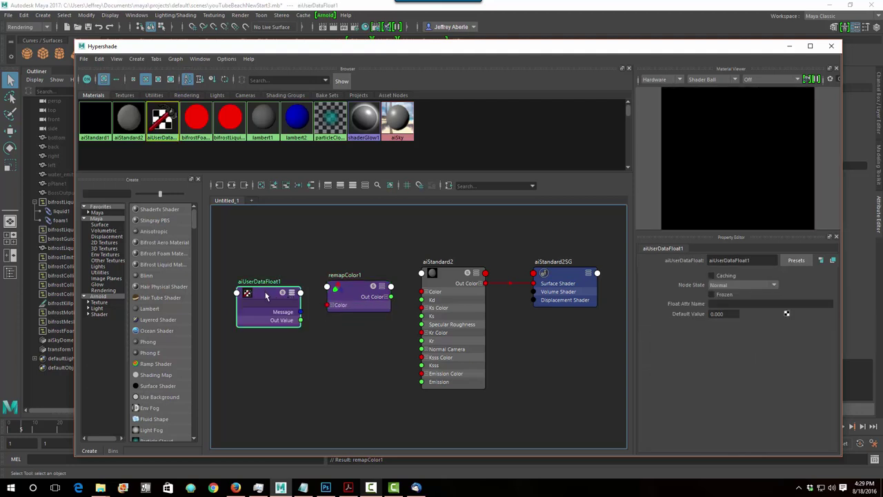
right_click_drag(266, 296, 262, 333)
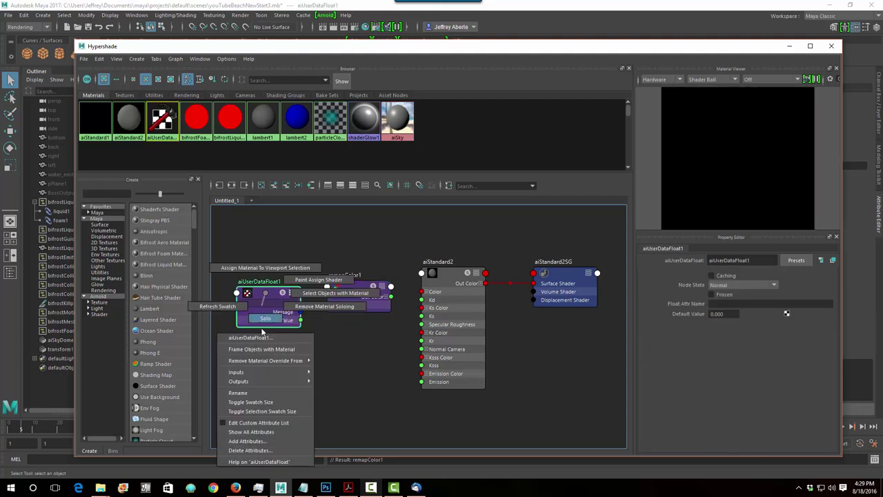
left_click(252, 432)
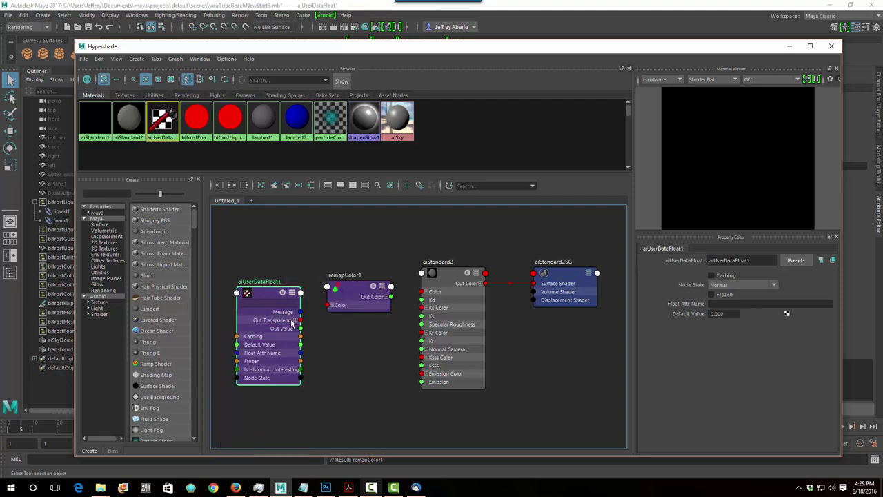
left_click(353, 288)
right_click(354, 289)
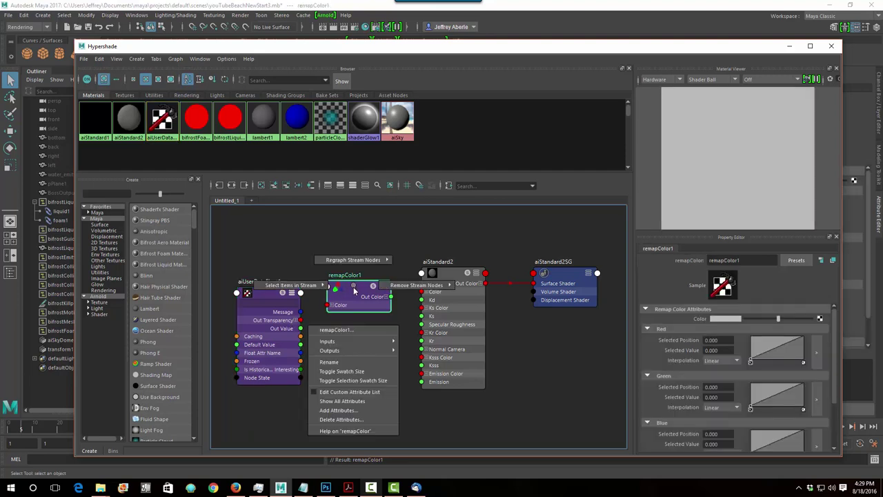
left_click(343, 401)
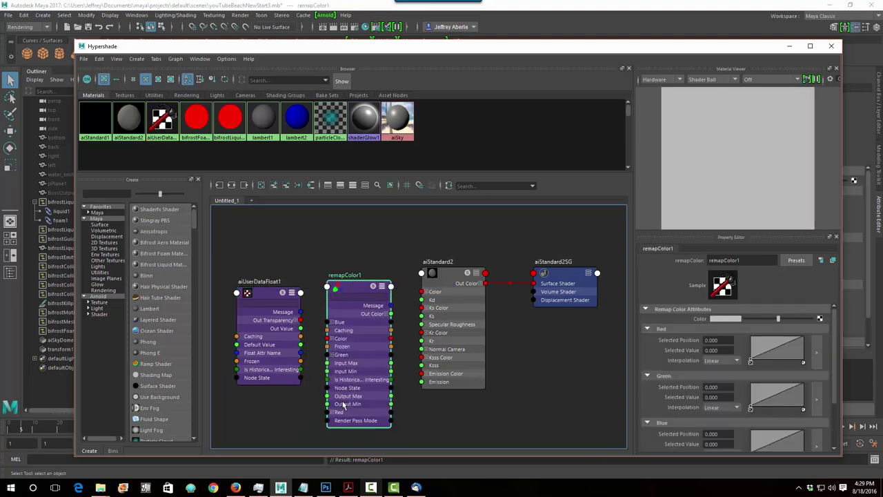
Show all attributes on the aiStandard2 node in the graph
left_click(447, 275)
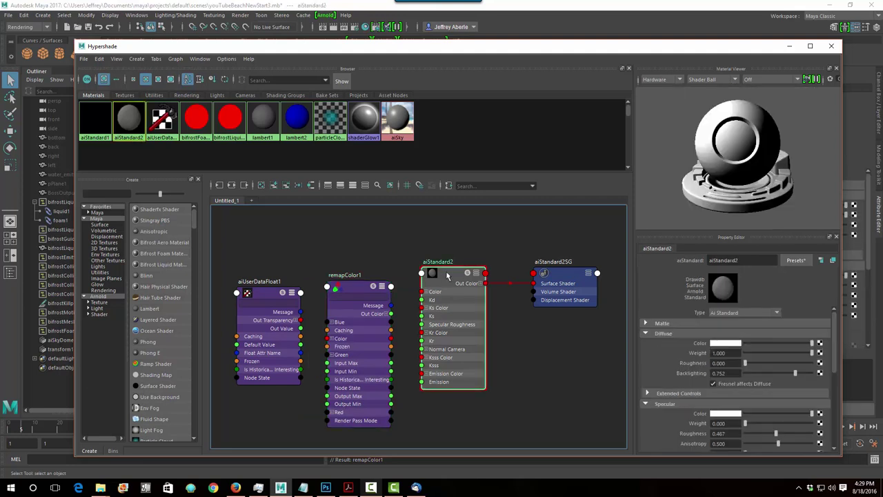
right_click(447, 275)
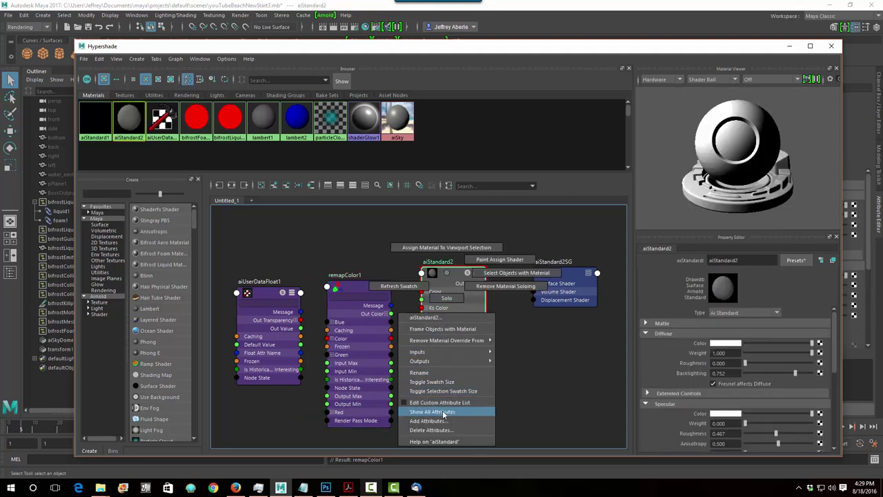
left_click(461, 355)
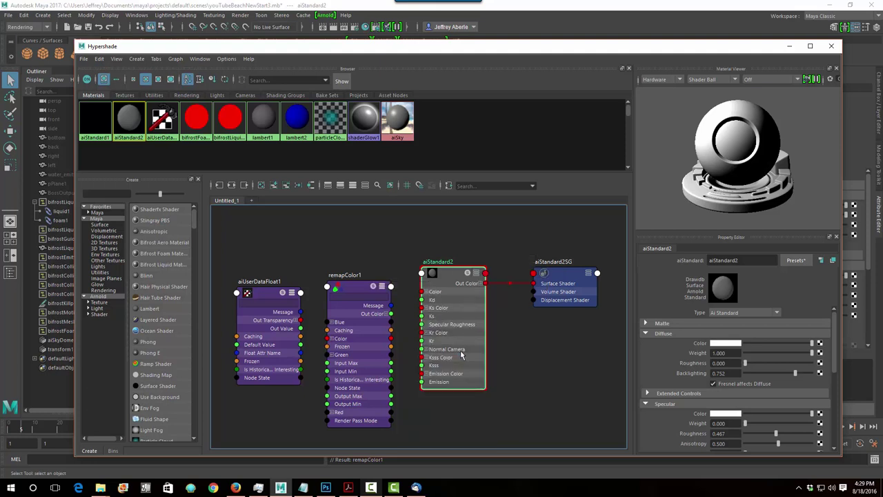
right_click(452, 280)
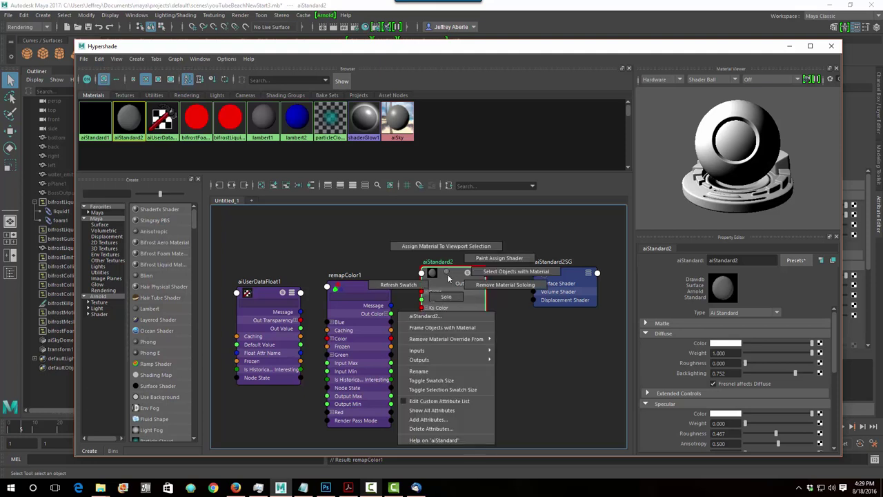
left_click(491, 351)
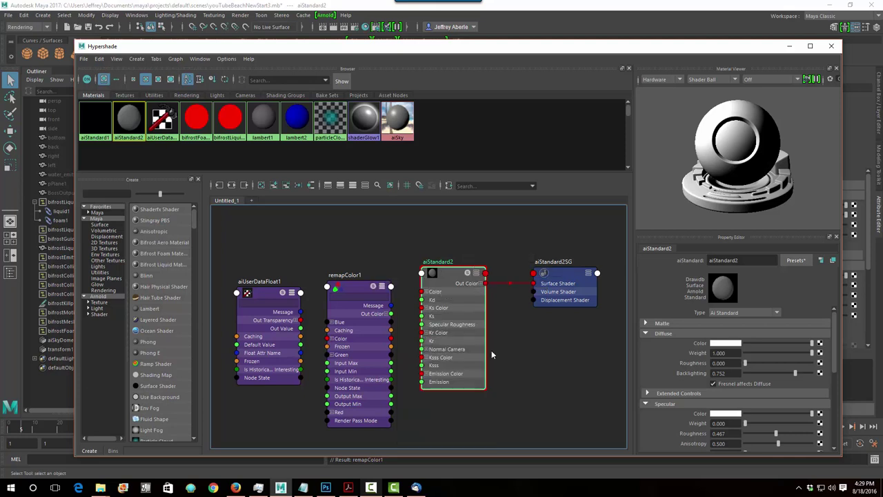
right_click(448, 274)
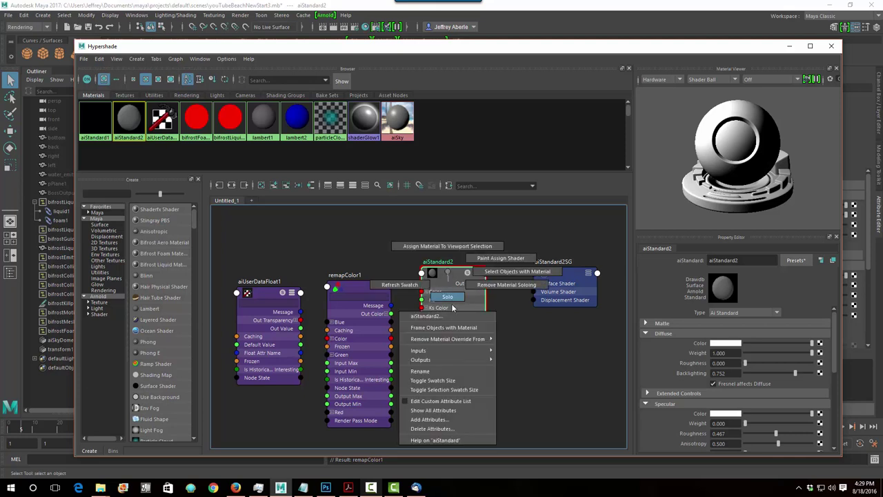
left_click(452, 408)
Connect aiUserDataFloat1's Out Transparency to remapColor1's Color, and check the remapColor1 to aiStandard2 link in water-foam parameters.pdf
scroll(543, 352, "down", 4)
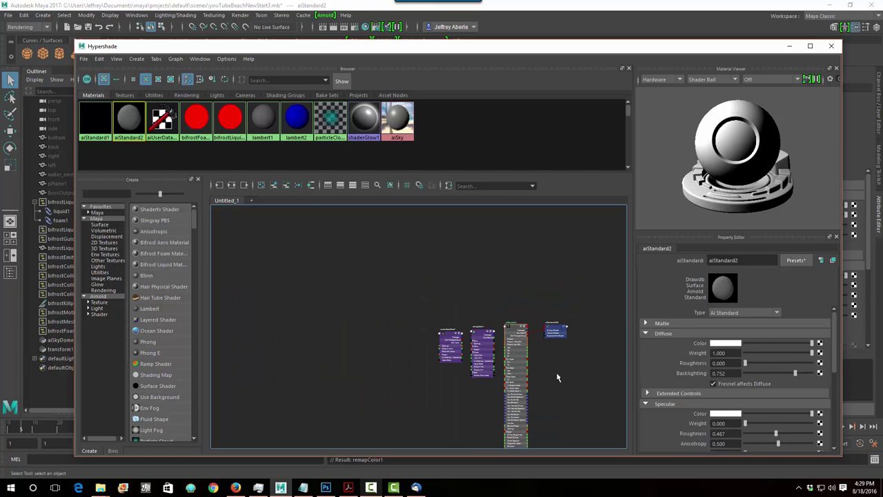
scroll(556, 372, "up", 5)
scroll(493, 332, "down", 4)
scroll(413, 306, "up", 2)
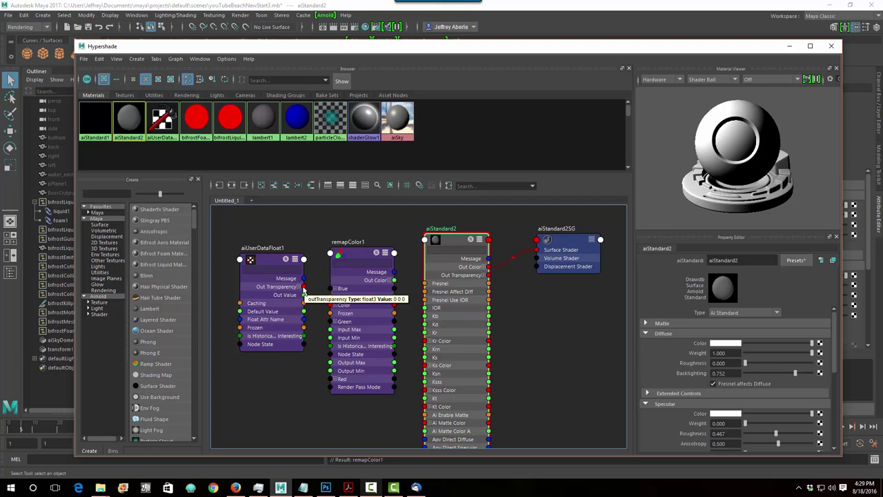
left_click_drag(303, 288, 331, 309)
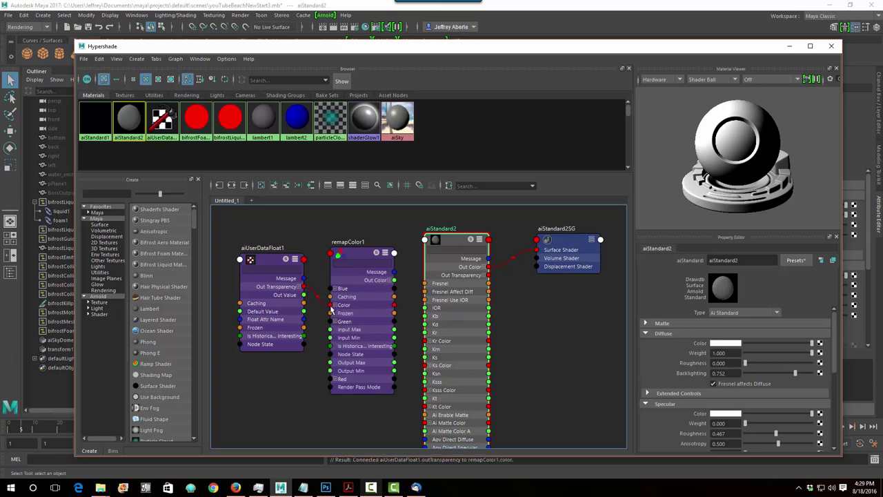
left_click(348, 488)
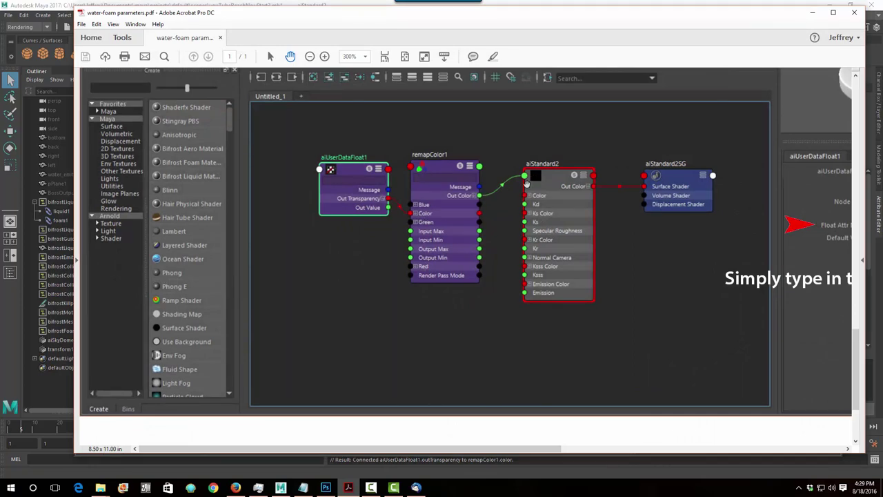
left_click(812, 13)
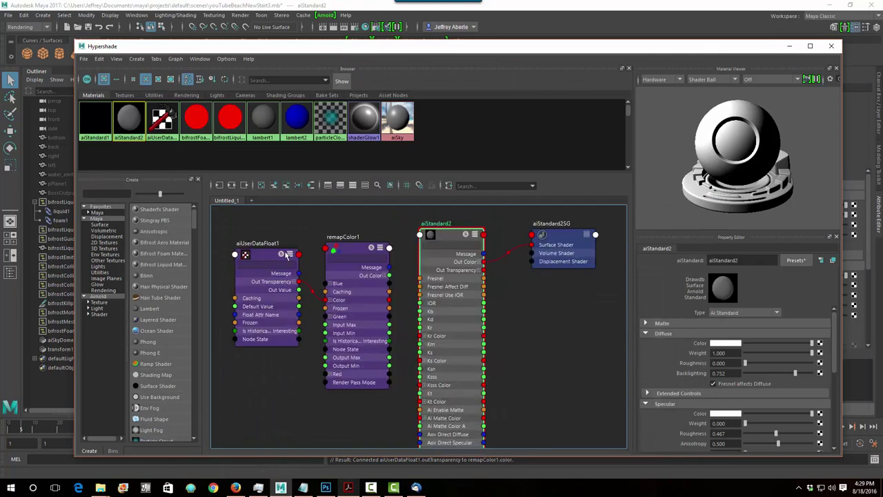
Move aiUserDataFloat1 and remapColor1 down beside aiStandard2's lower attributes and connect remapColor1's Out Color to aiStandard2's Opacity
left_click_drag(242, 217, 400, 321)
left_click_drag(350, 270, 350, 406)
scroll(391, 334, "down", 1)
scroll(391, 334, "up", 1)
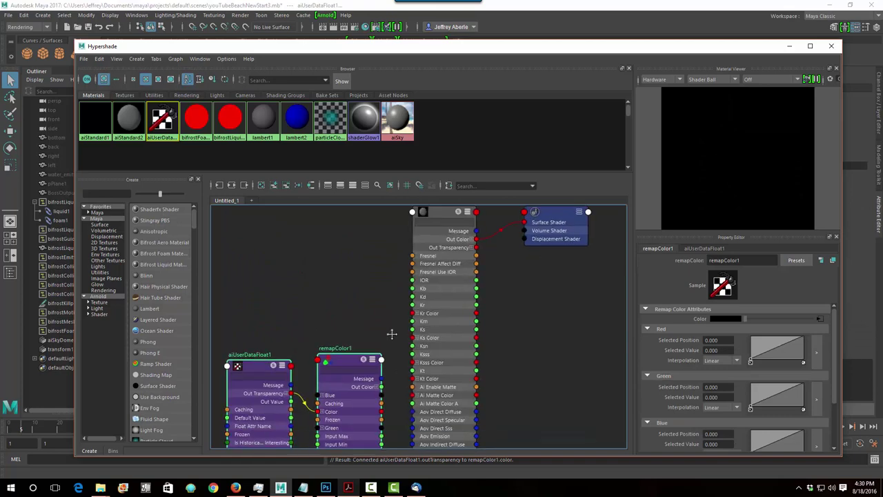
middle_click_drag(391, 334, 388, 232, "alt")
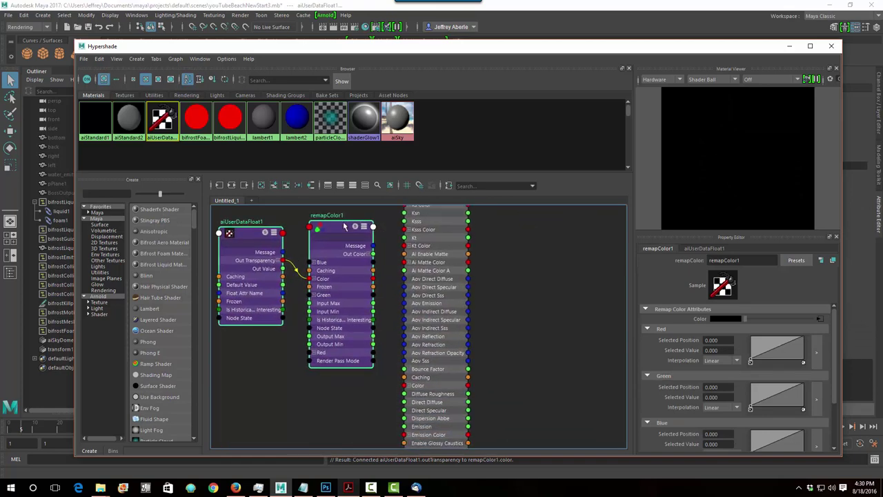
left_click_drag(338, 239, 344, 394)
middle_click_drag(385, 349, 378, 203, "alt")
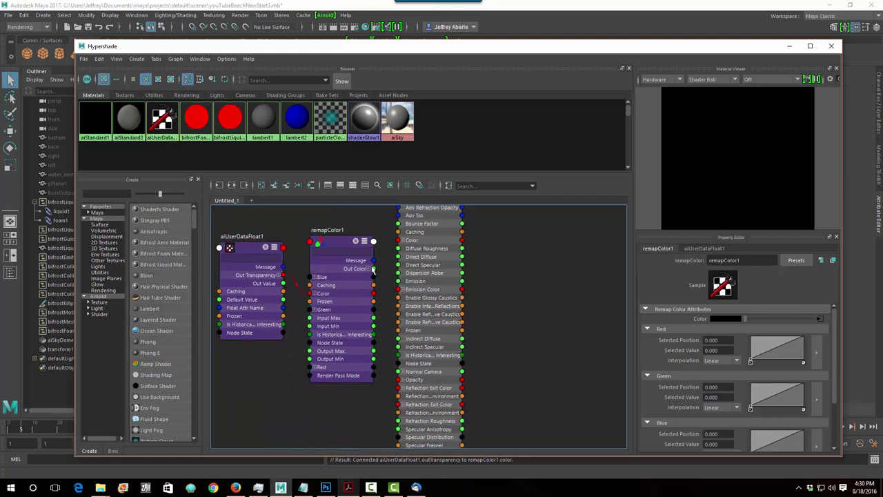
left_click_drag(374, 268, 399, 381)
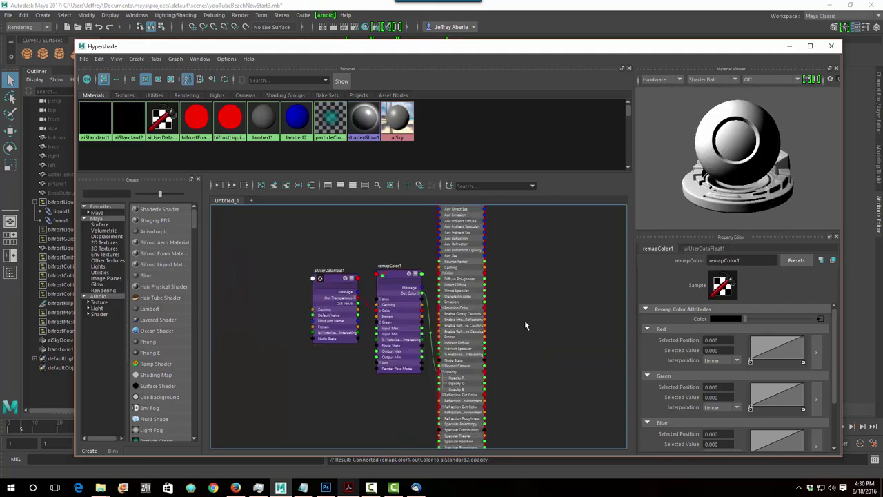
Reduce aiStandard2 to its short attribute list and move aiUserDataFloat1 and remapColor1 back up level with it
scroll(531, 339, "up", 3)
scroll(544, 348, "up", 10)
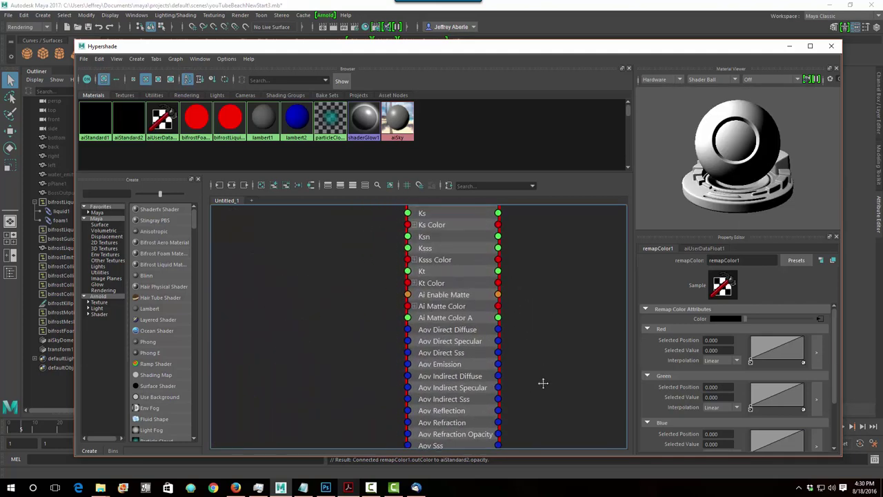
left_click(481, 270)
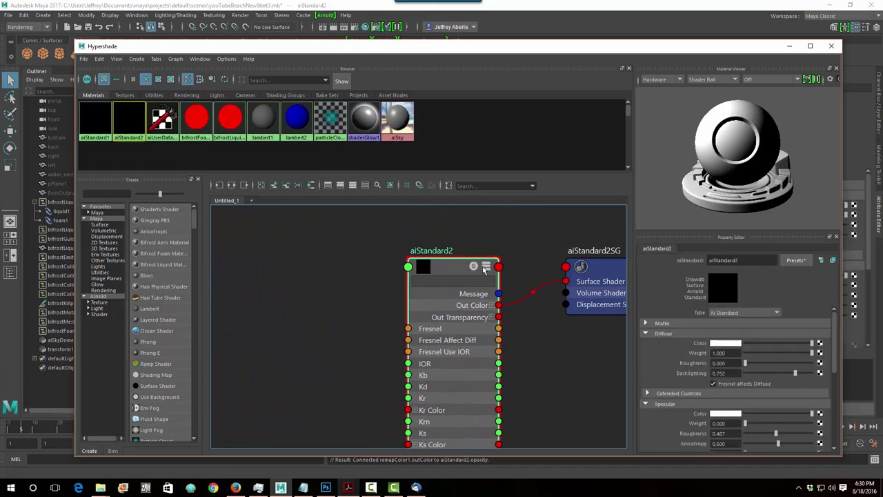
left_click(485, 268)
scroll(514, 372, "down", 10)
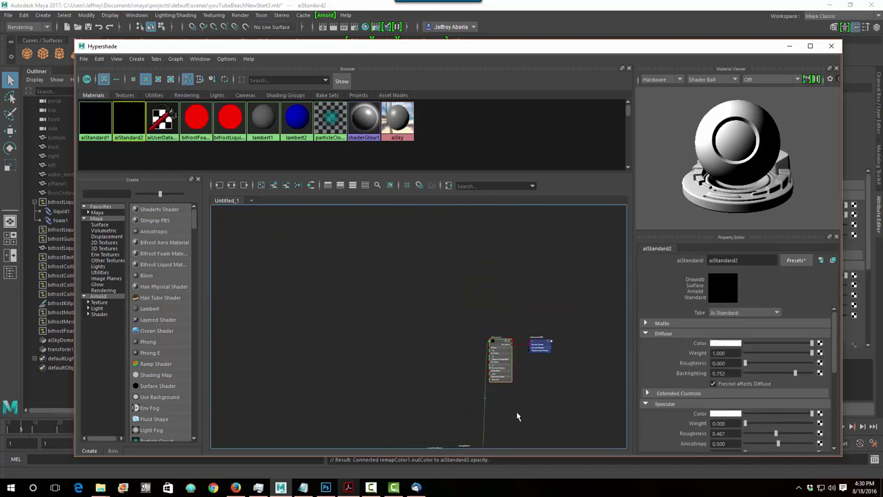
middle_click_drag(518, 416, 503, 321)
left_click_drag(493, 416, 419, 262)
scroll(509, 314, "up", 5)
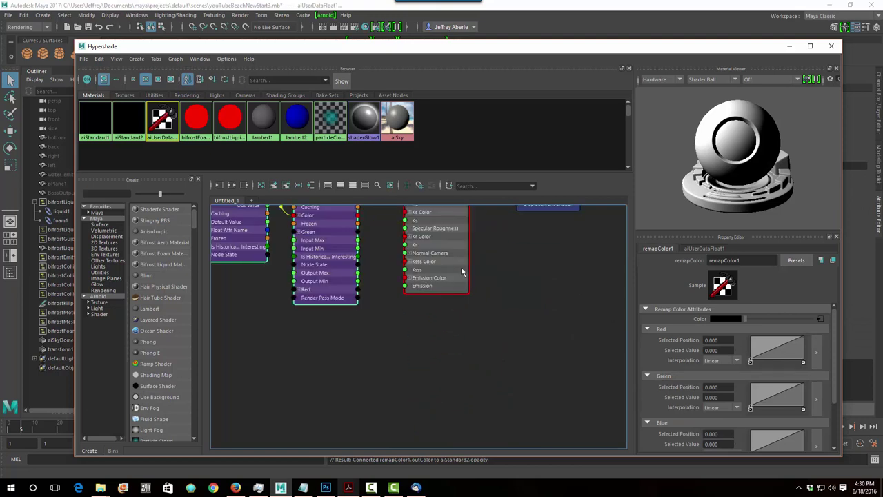
middle_click_drag(518, 296, 550, 369)
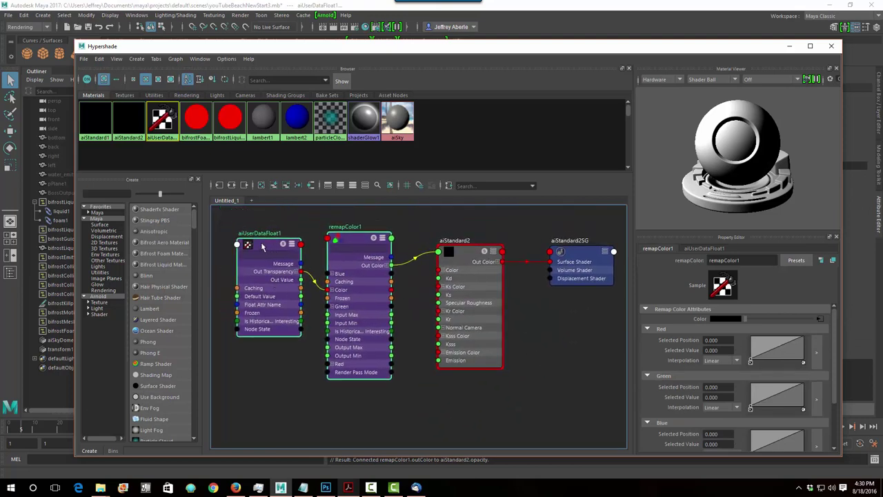
Set aiUserDataFloat1's Float Attr Name to density, then select aiStandard2 in the graph
left_click(262, 247)
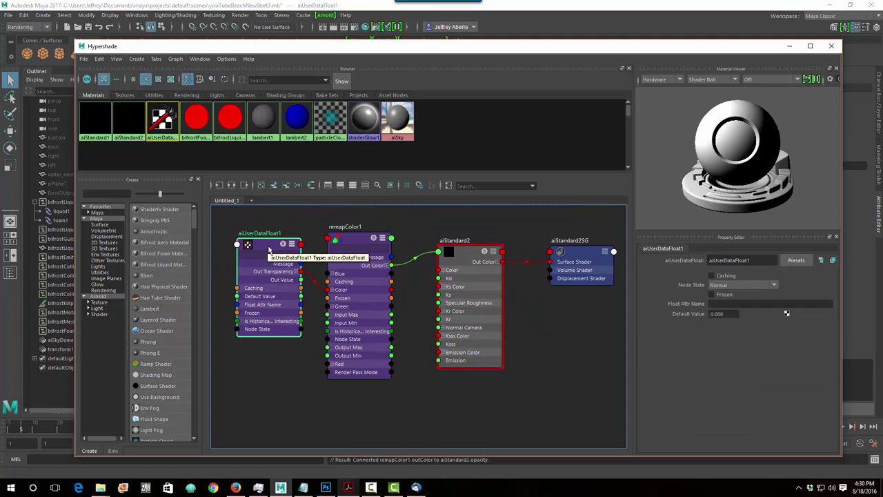
left_click(747, 304)
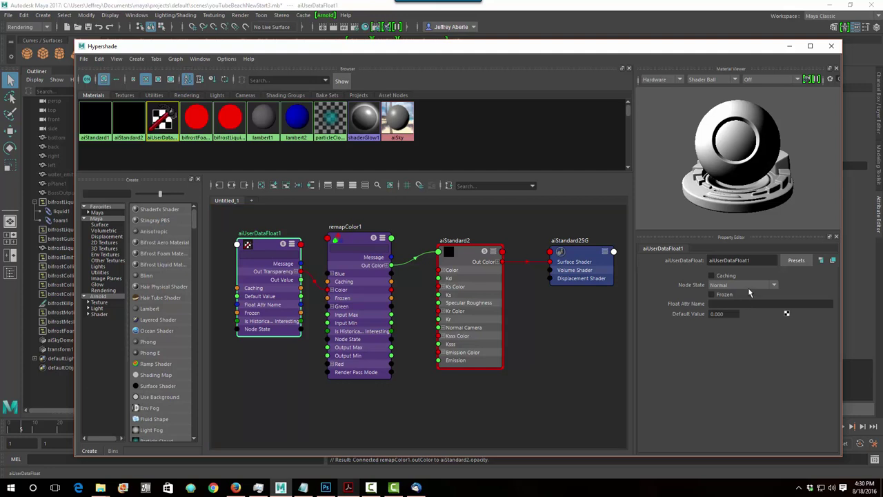
type("density")
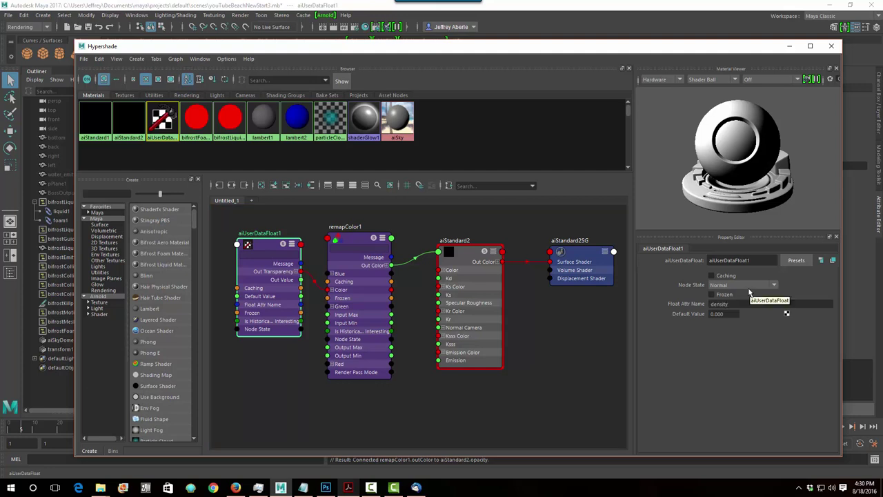
key("Return")
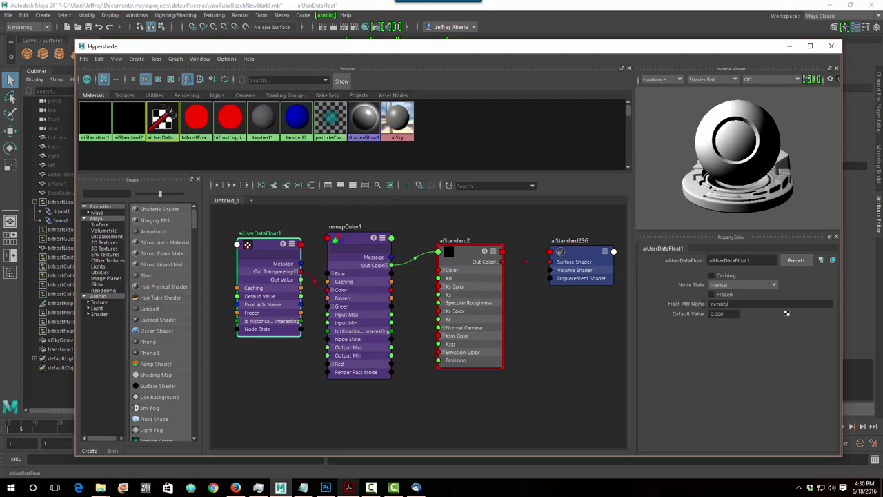
double_click(720, 304)
left_click(728, 304)
left_click(753, 304)
mouse_move(740, 48)
left_mouse_down()
mouse_move(736, 173)
mouse_move(733, 46)
left_mouse_up()
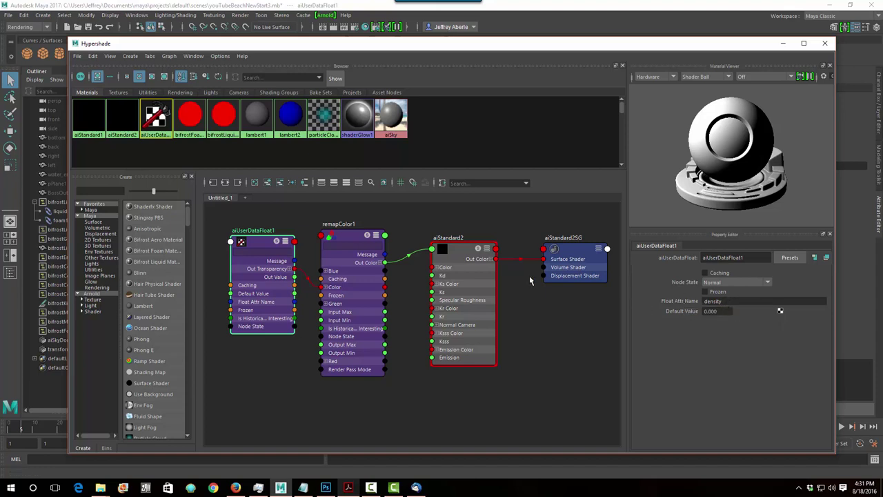
left_click(464, 251)
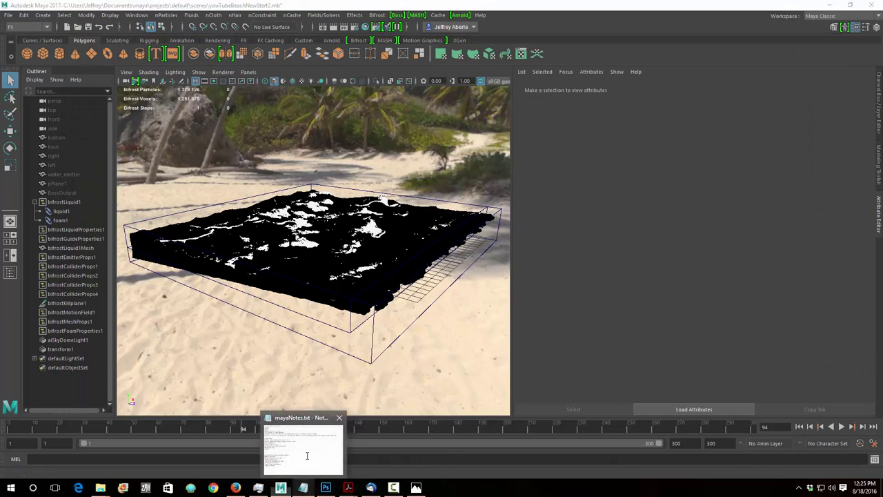
Check the foam rendering steps in mayaNotes.txt and display the aiStandard2 material attributes of foam1
left_click(304, 488)
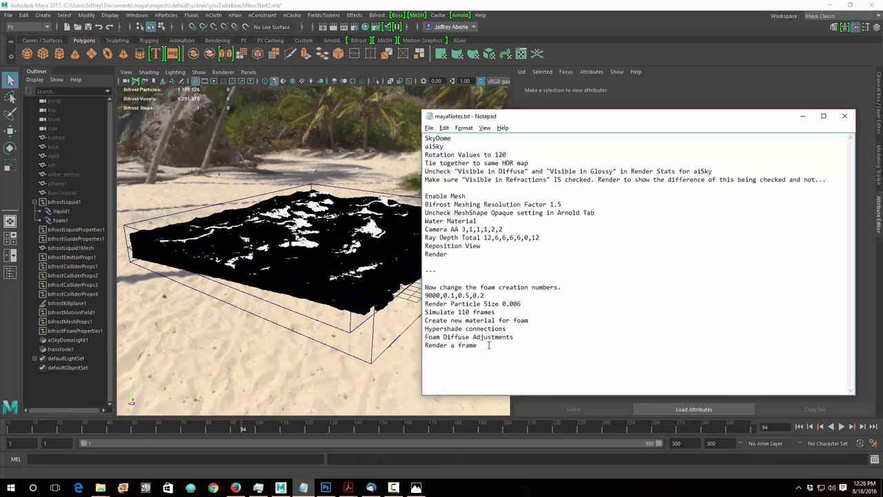
left_click(151, 196)
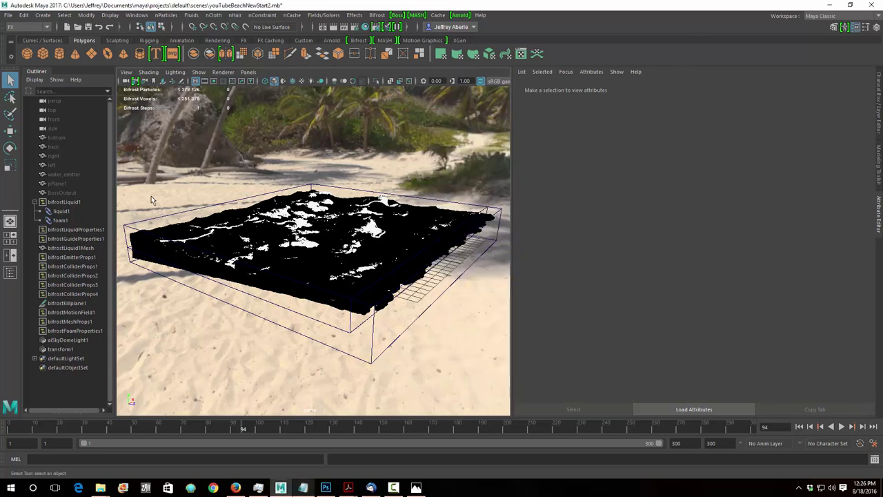
left_click(60, 220)
left_click(753, 88)
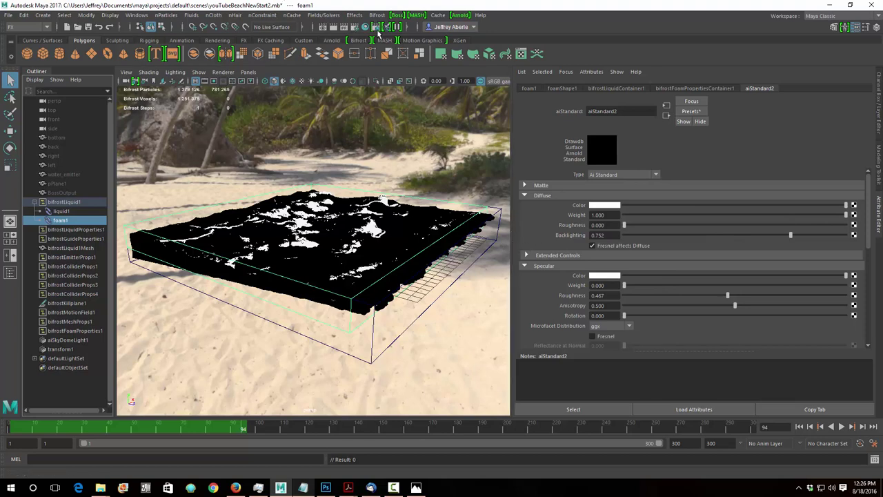
Render frame 94 with Arnold in the Render View, inspect the foam on the water, and close the Render View
left_click(323, 28)
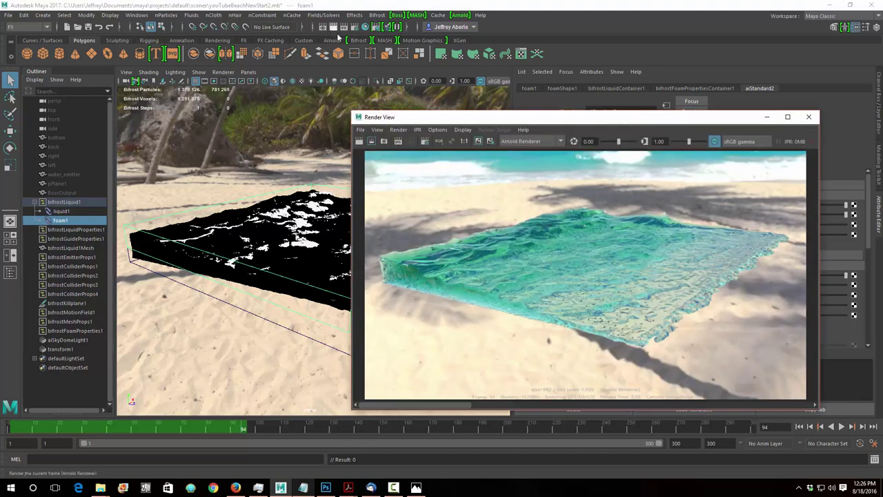
left_click(359, 142)
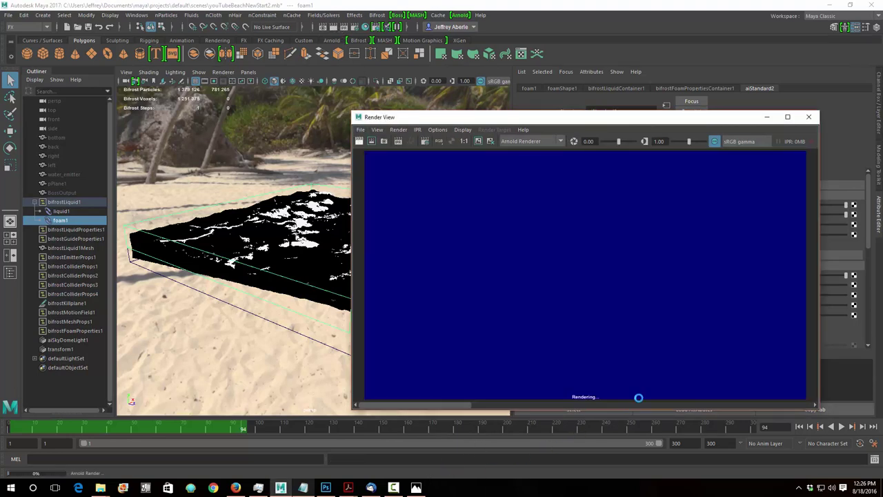
mouse_move(416, 489)
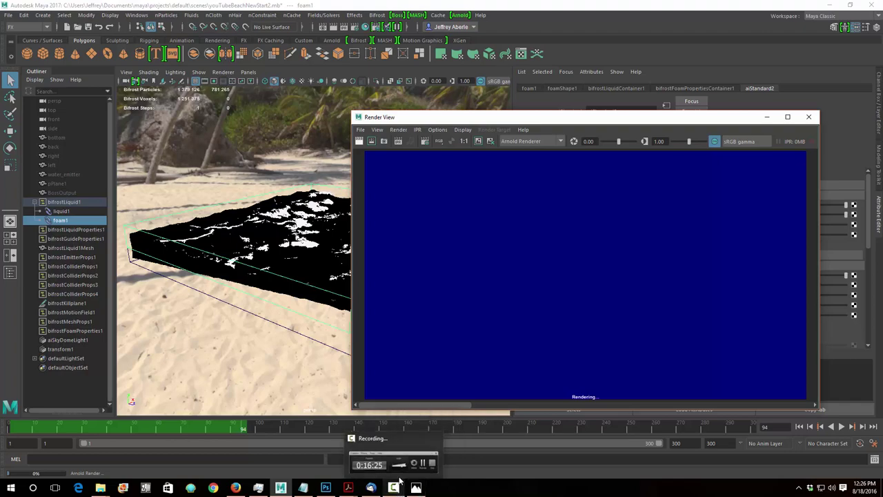
left_click(393, 487)
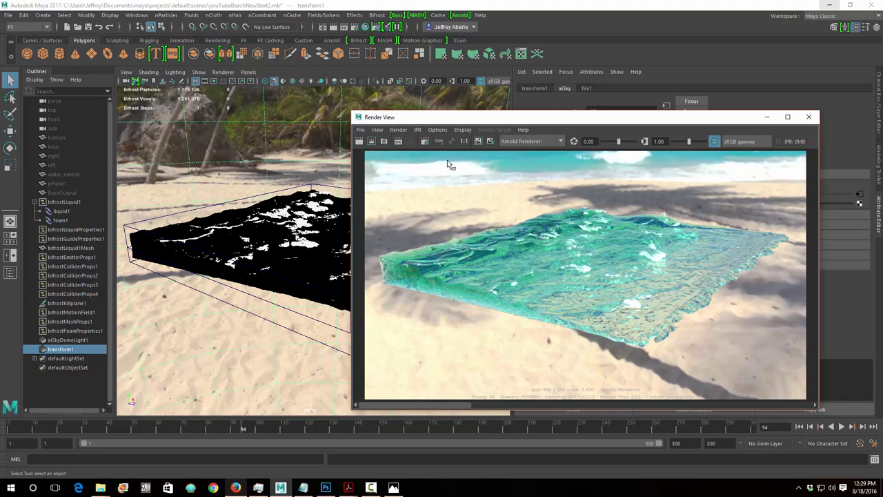
left_click_drag(537, 119, 586, 118)
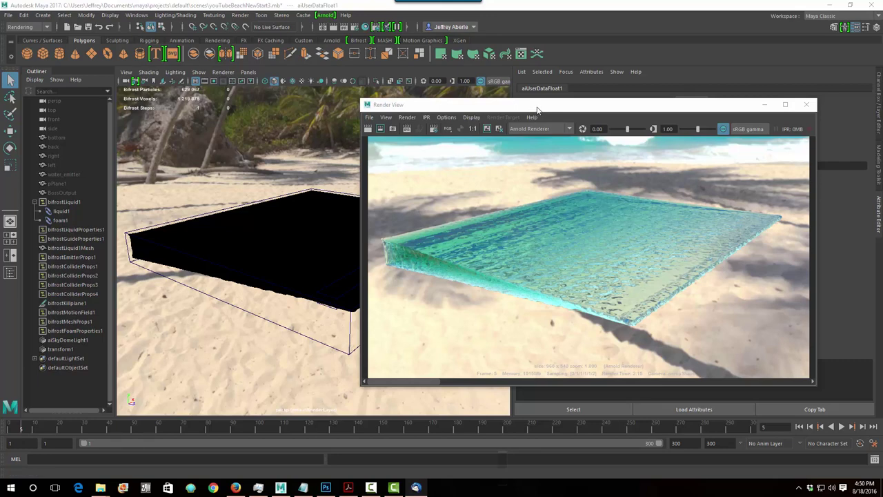
left_click(809, 107)
left_click(809, 106)
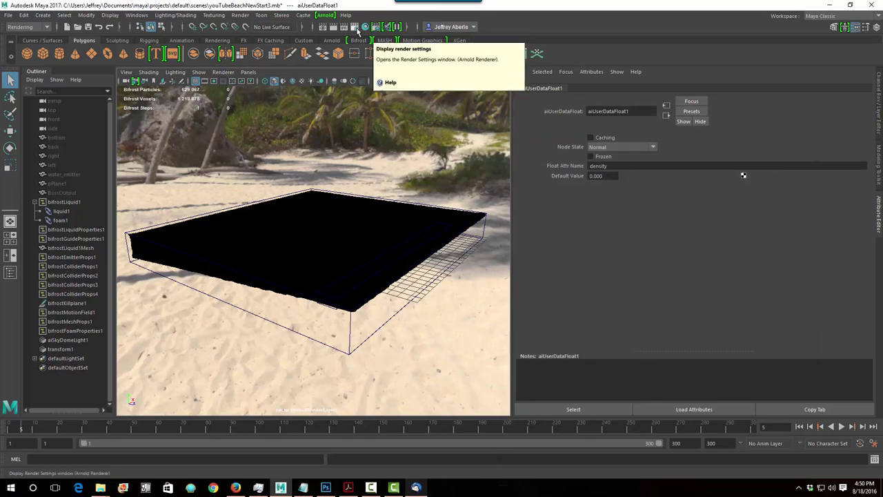
Open Render Settings and review the Frame/Animation ext naming choices and the frame range for the image sequence
left_click(356, 28)
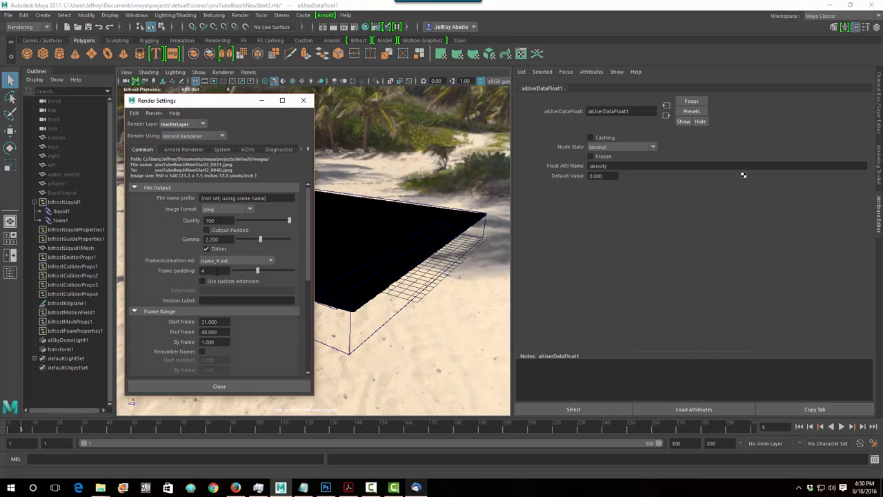
left_click(270, 263)
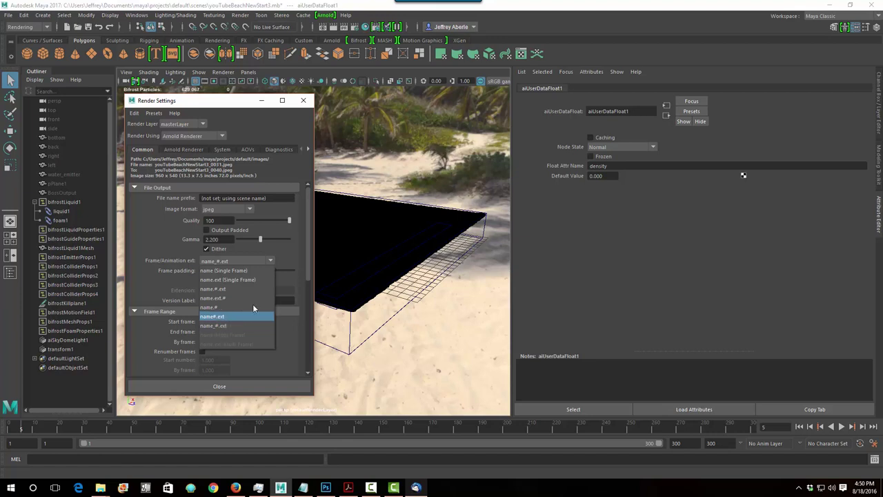
left_click(287, 261)
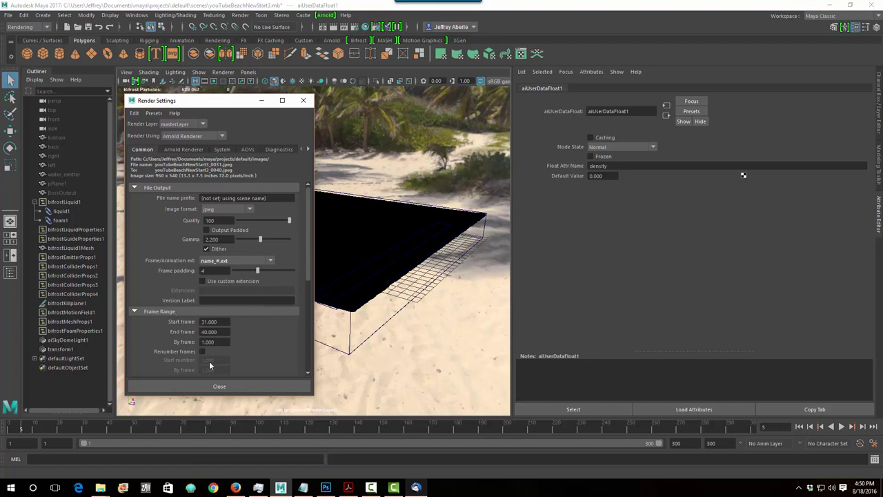
left_click_drag(236, 332, 236, 327, "ctrl")
Check the numbered youTubeBeachNewStart3 frames in the project's images folder, widening the Name column to show full file names
mouse_move(101, 487)
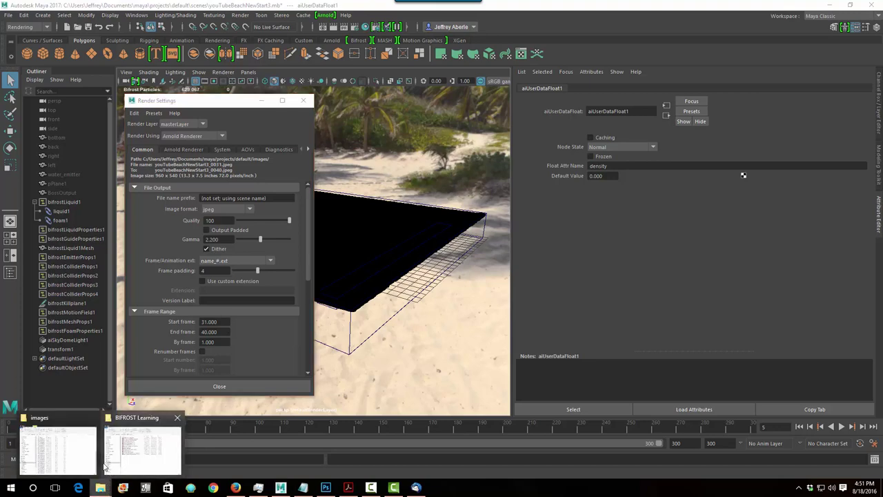
left_click(76, 450)
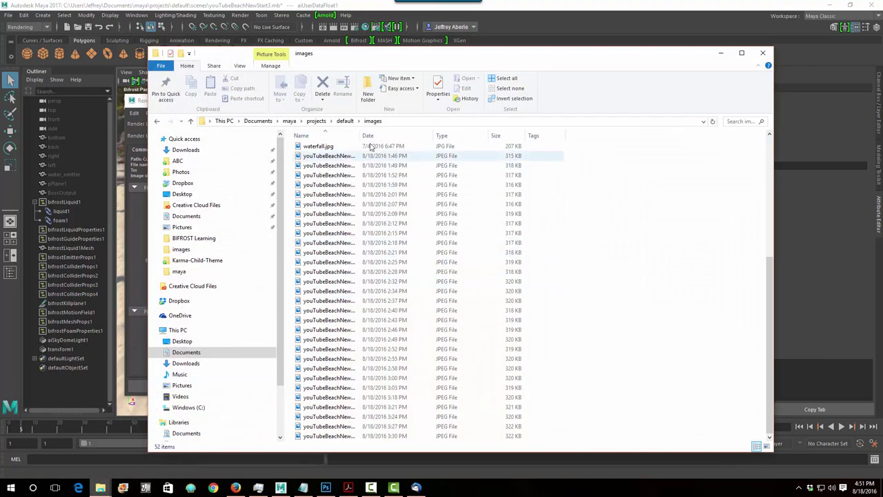
left_click_drag(360, 135, 437, 135)
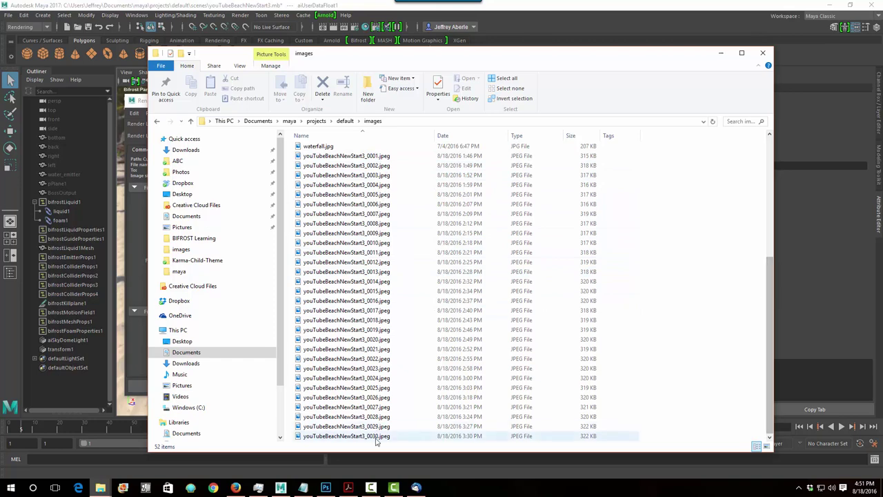
left_click(720, 54)
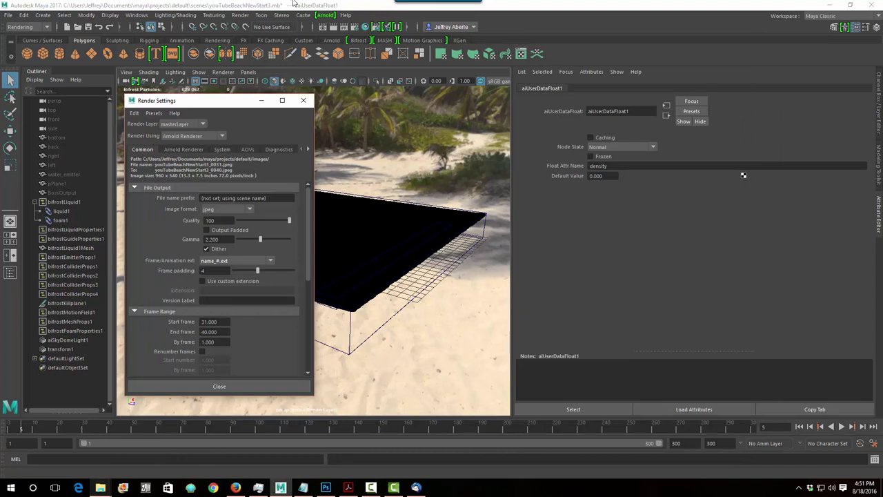
Look up the Render Sequence command, and review the System and Arnold Renderer sampling settings alongside the last rendered image
left_click(240, 14)
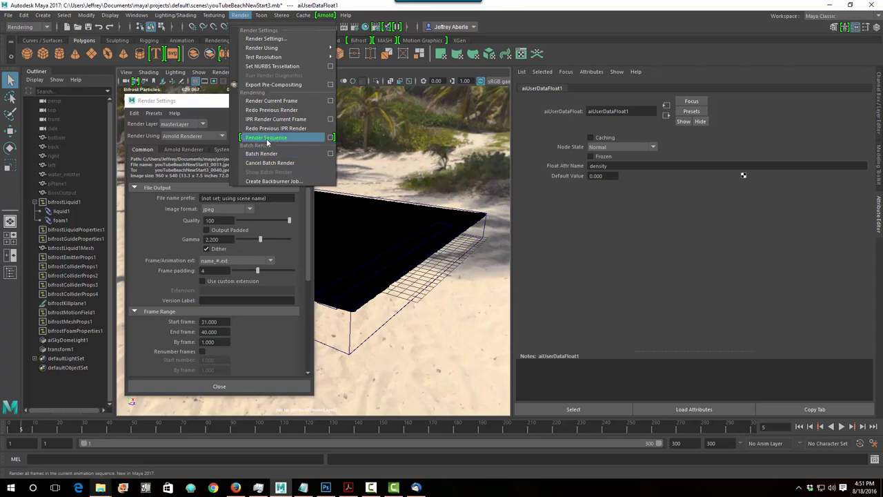
left_click(202, 104)
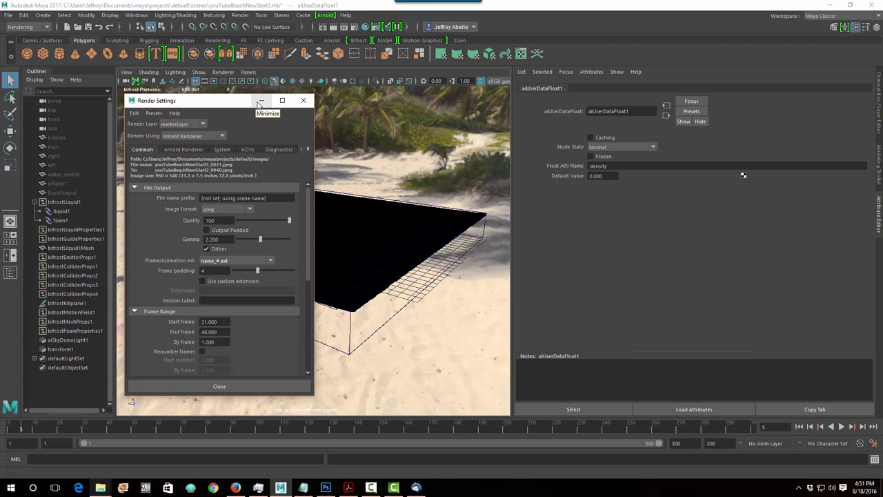
left_click(221, 150)
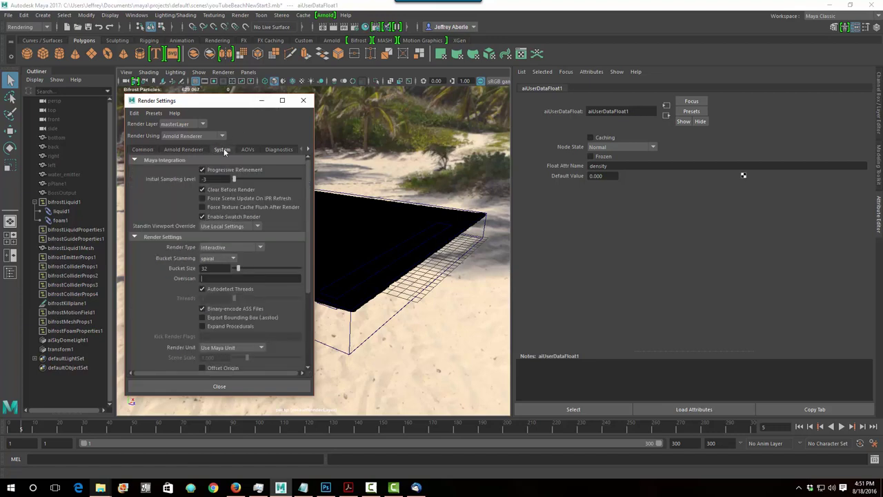
left_click(323, 26)
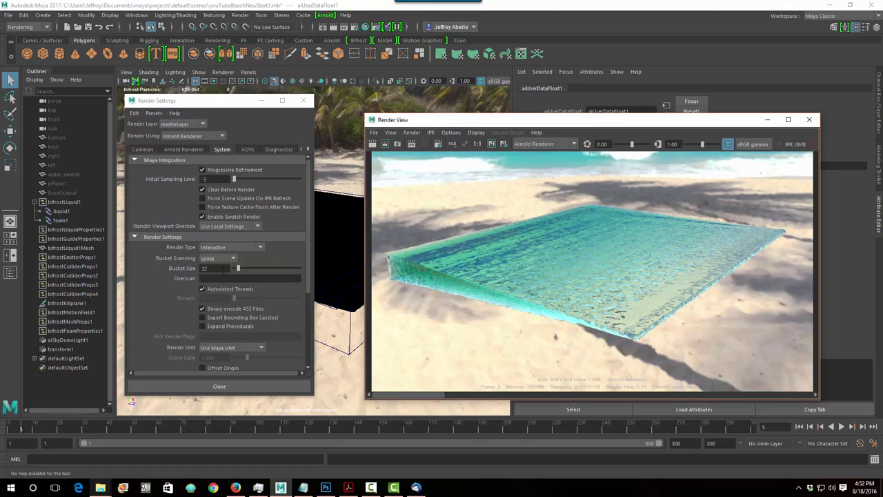
left_click(177, 149)
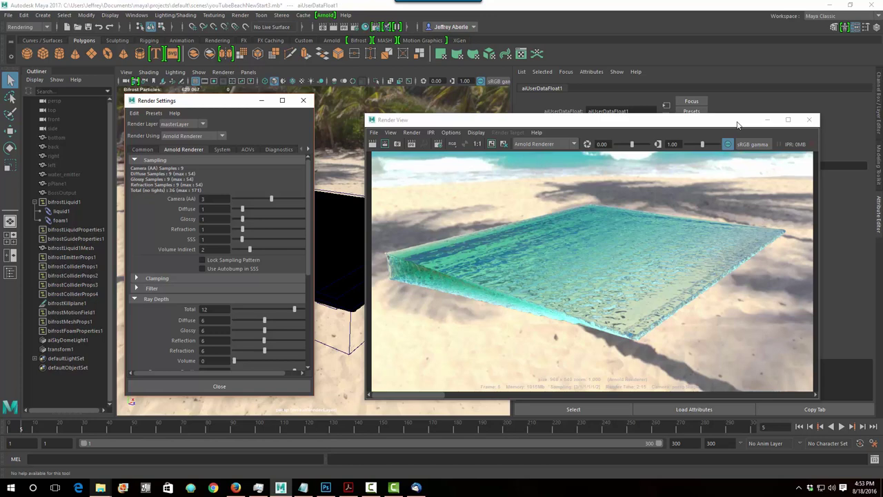
Switch to Firefox and find the accepted solution in the Autodesk forum thread on rendering foam using Arnold in Maya 2017
left_click(235, 487)
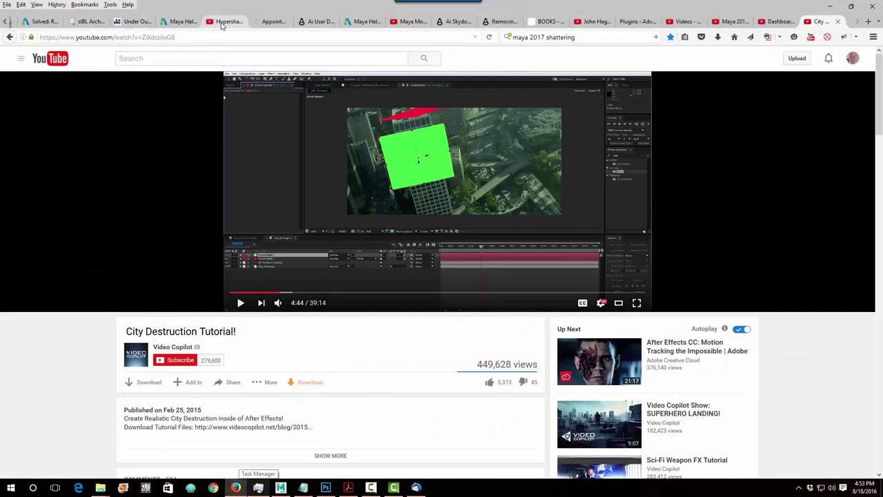
left_click(49, 28)
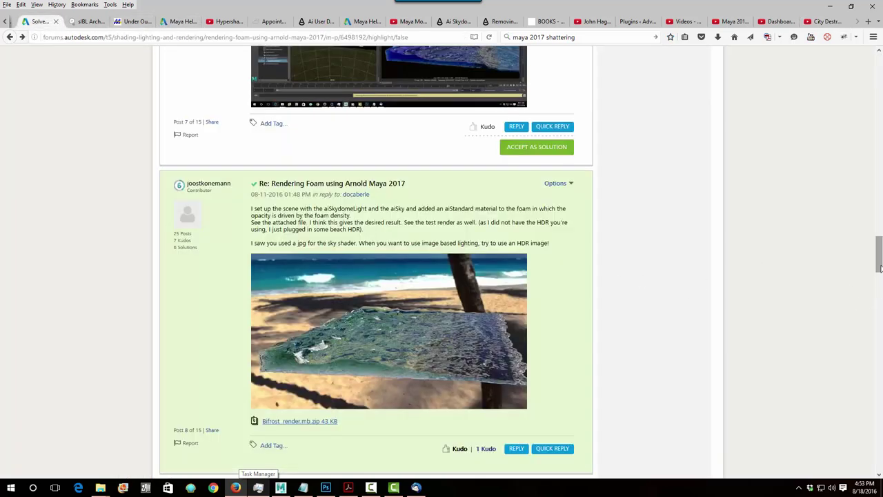
left_click_drag(880, 267, 806, 272)
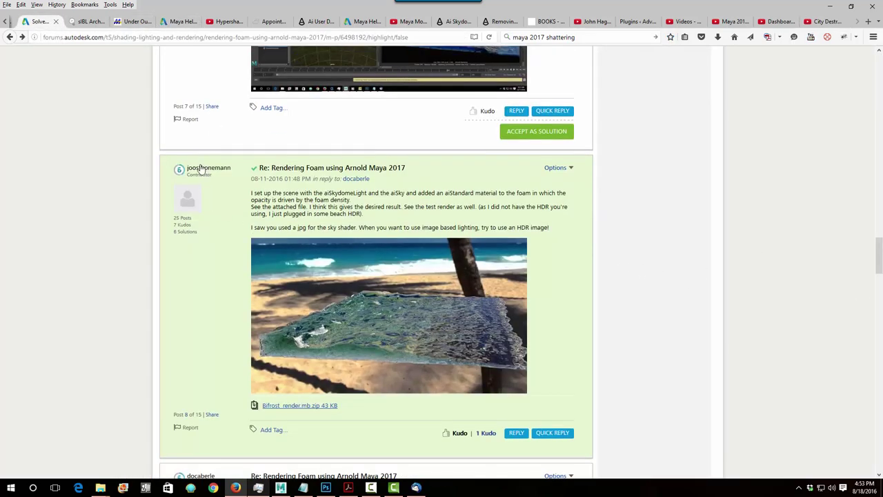